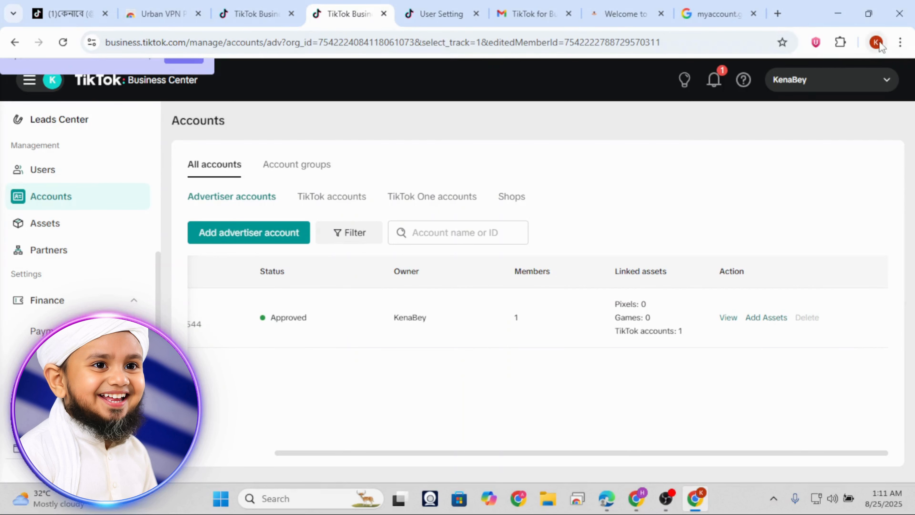
Step: Check the signed-in browser profile and view the account name column of the advertiser accounts table
left_click(877, 42)
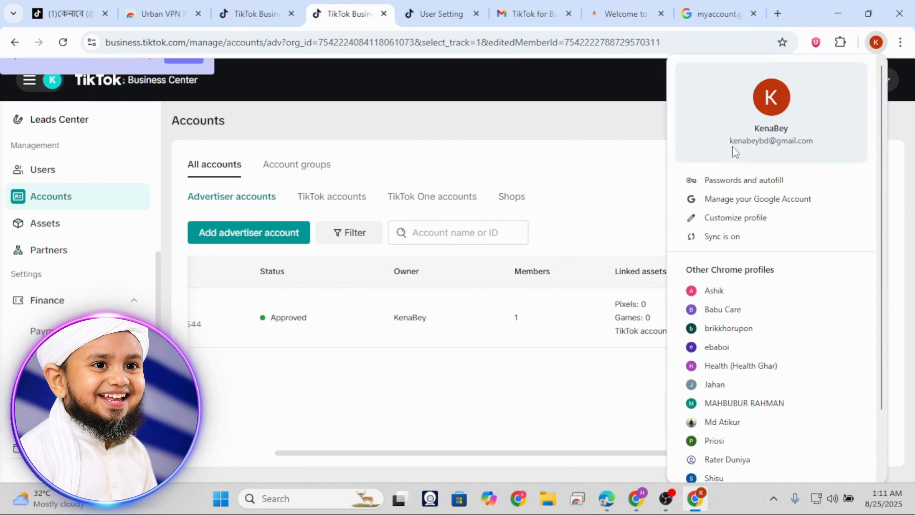
left_click(550, 134)
left_click_drag(430, 455, 212, 458)
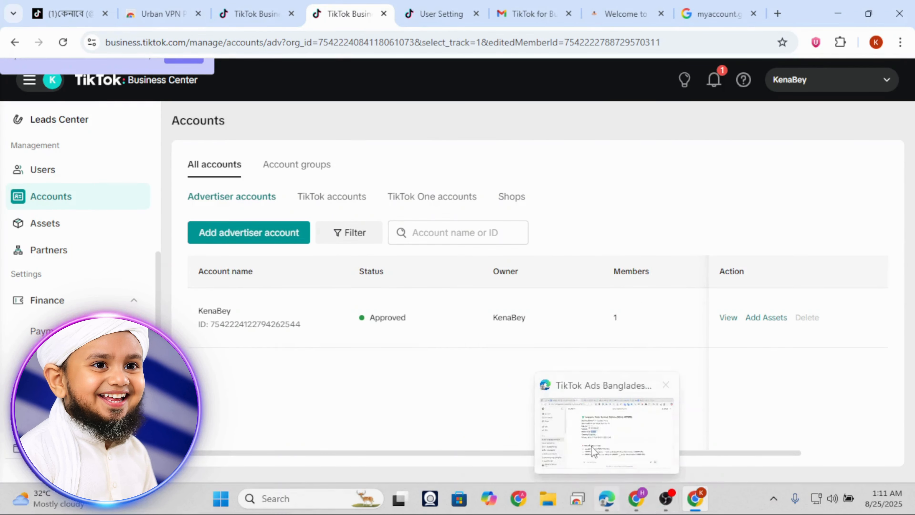
Step: Switch to Microsoft Edge and open the kenabey.com admin orders page in a new tab
left_click(607, 498)
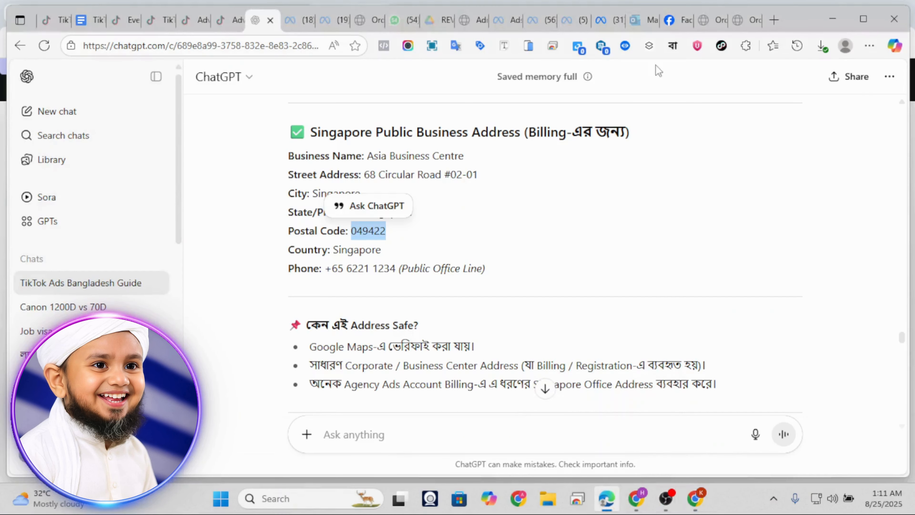
left_click(774, 21)
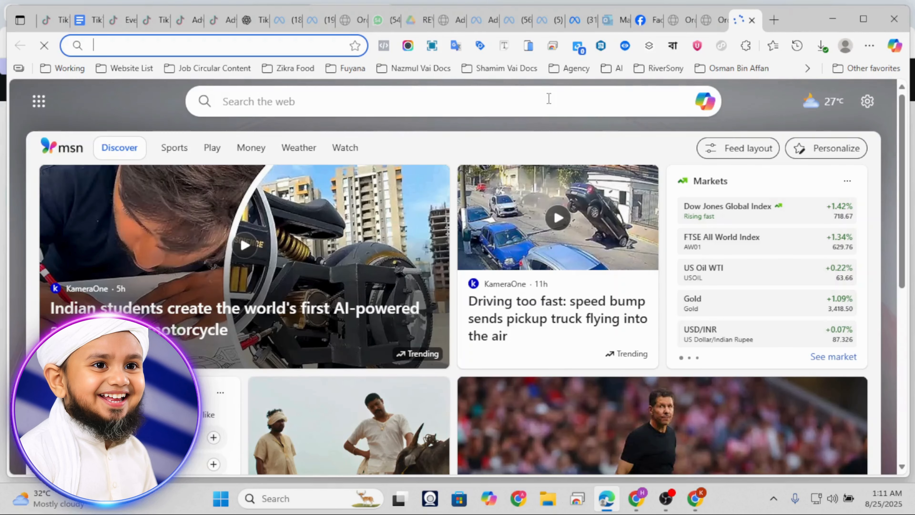
type("k")
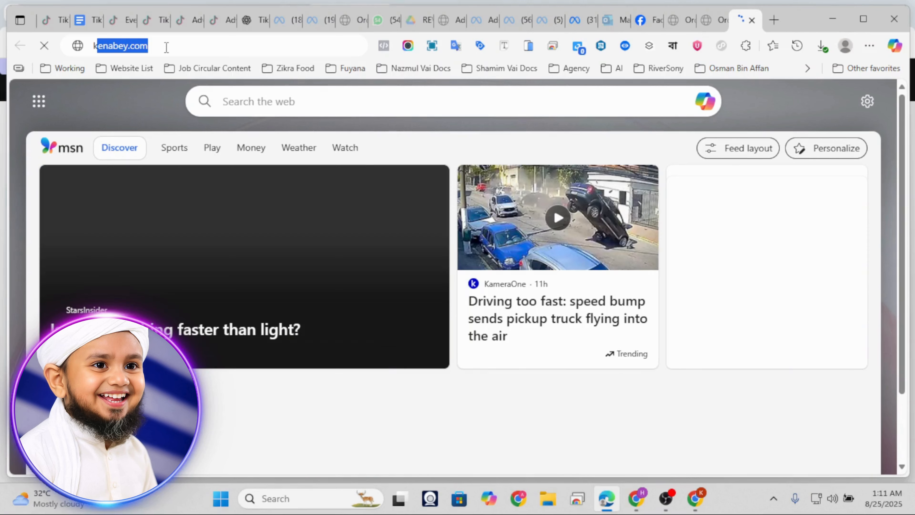
type("enabey.com")
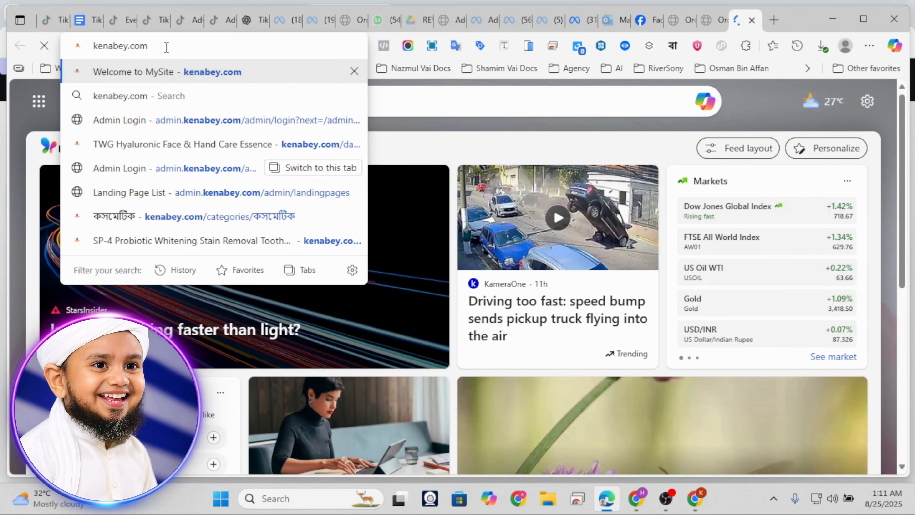
left_click(165, 122)
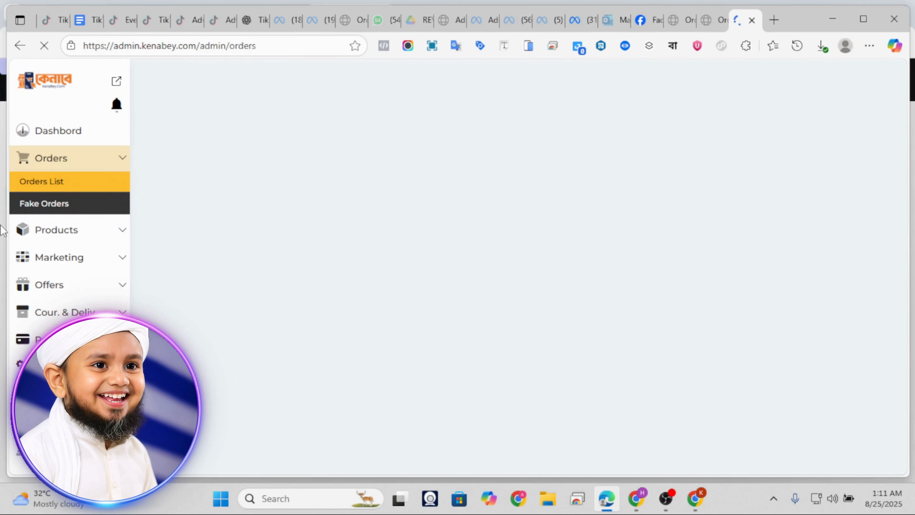
scroll(90, 284, "down", 4)
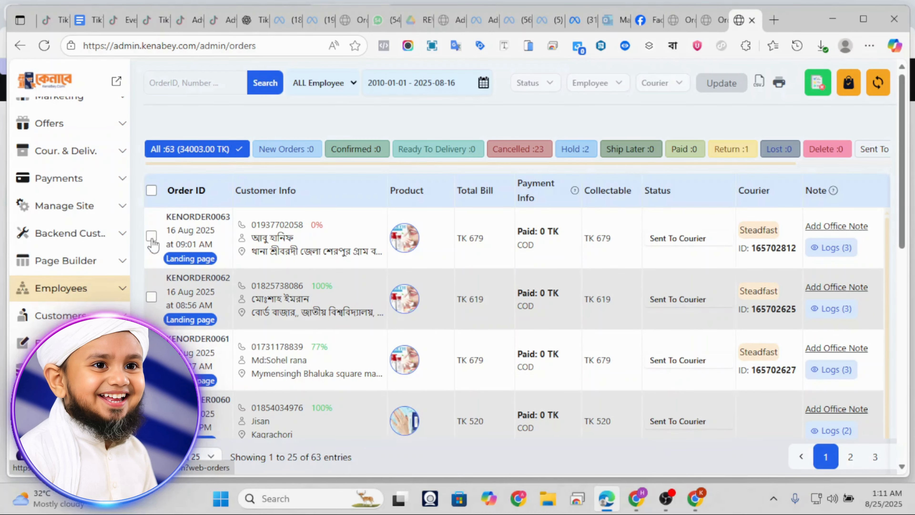
Step: Examine the orders lists of the Effort admin and the Health Ghor WordPress site in their open tabs
left_click(714, 24)
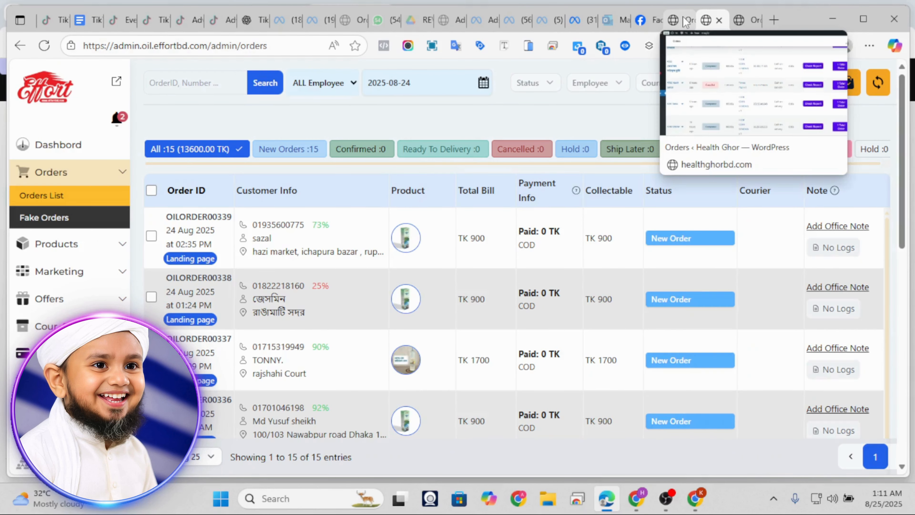
left_click(684, 22)
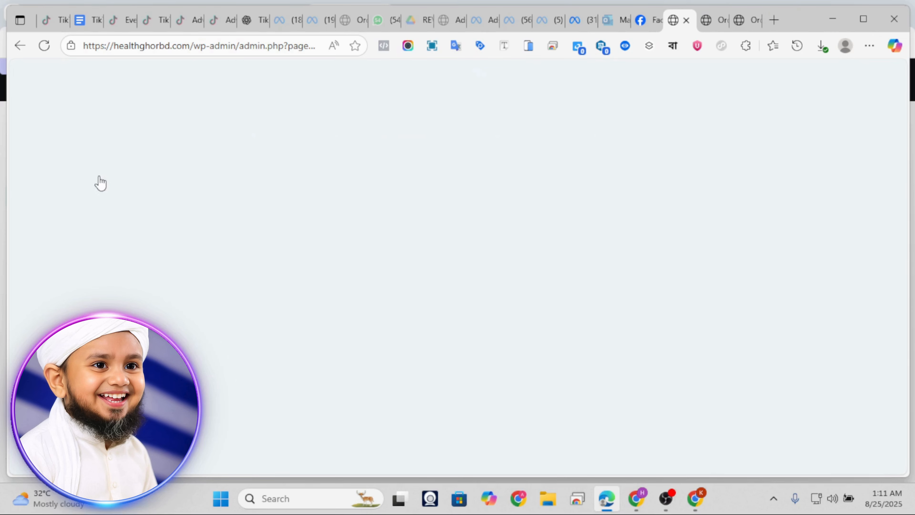
scroll(505, 288, "down", 10)
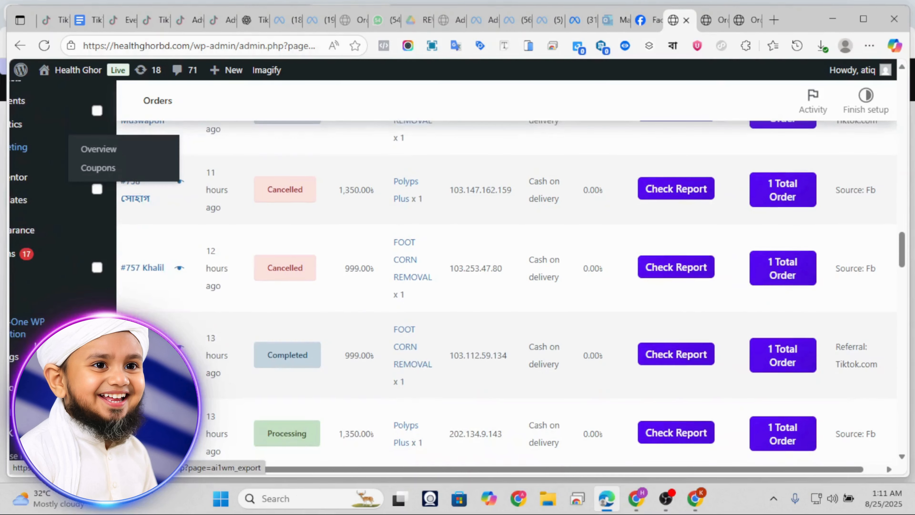
Step: Return to the Kenabey admin and open its Google Tag Manager (GTM) settings within the Google marketing options
left_click(739, 21)
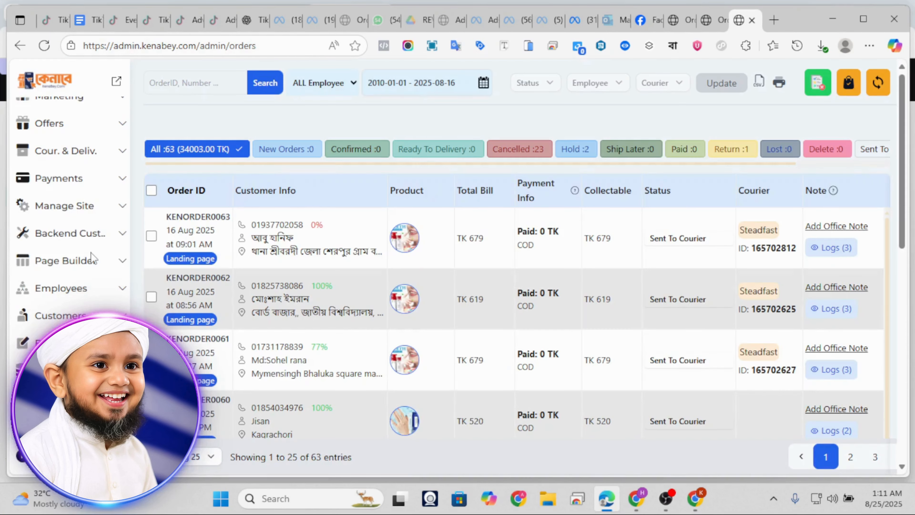
scroll(47, 264, "up", 5)
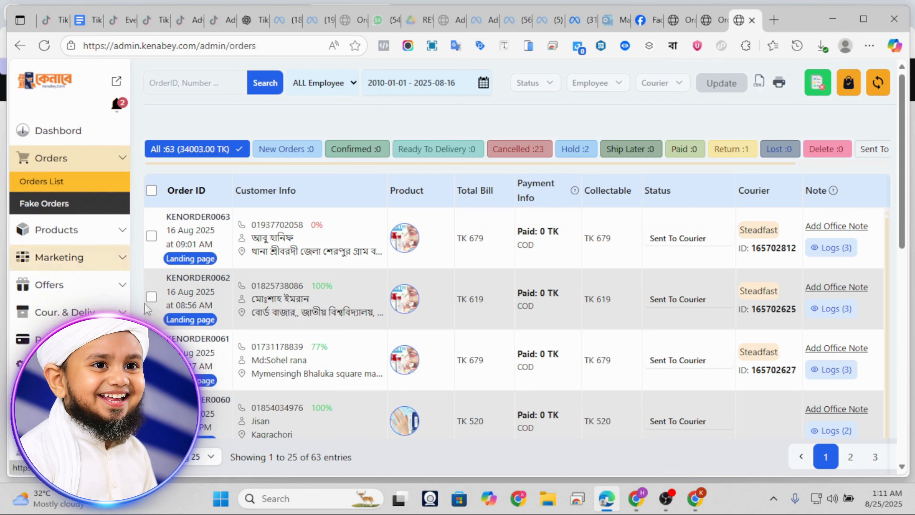
left_click(72, 258)
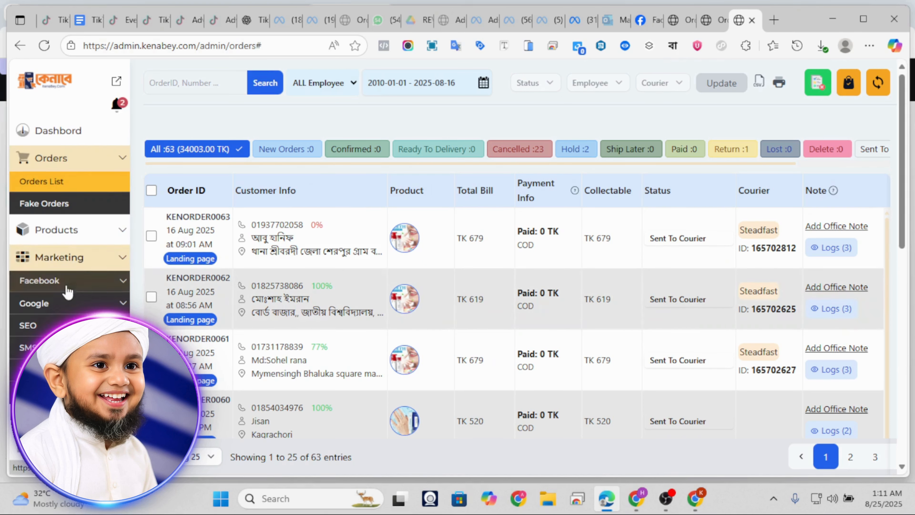
left_click(54, 303)
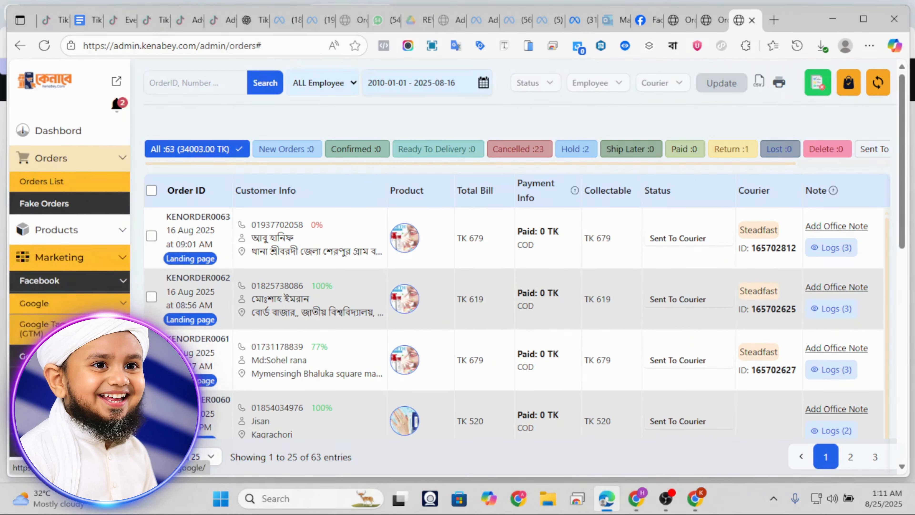
left_click(36, 329)
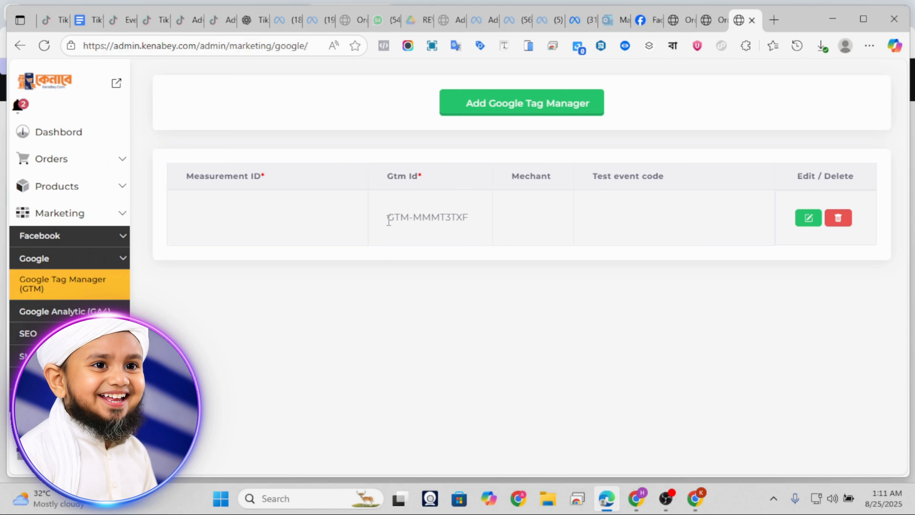
Step: Highlight the GTM ID in the Kenabey admin's Google Tag Manager list
left_click_drag(388, 220, 470, 216)
left_click(398, 285)
triple_click(401, 219)
left_click(384, 286)
Step: Open tagmanager.google.com in a new browser tab
left_click(774, 20)
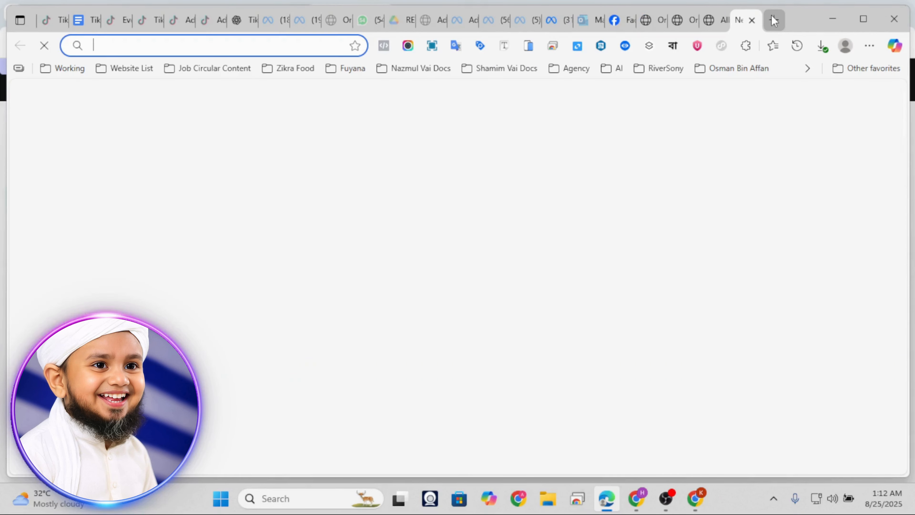
type("t")
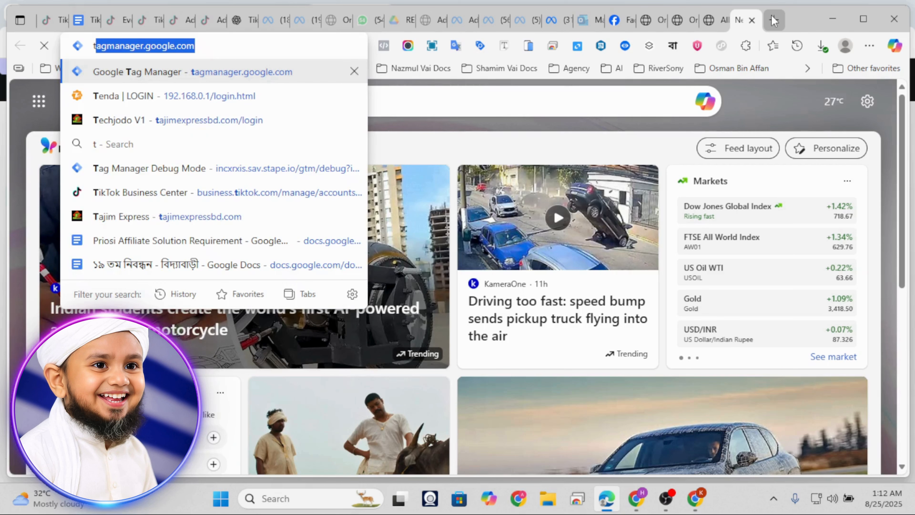
type("a")
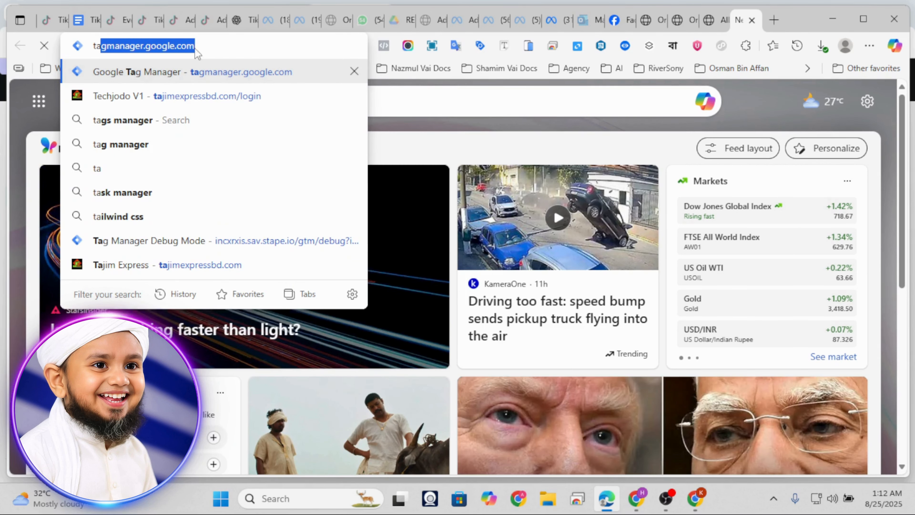
key("Right")
left_click(203, 72)
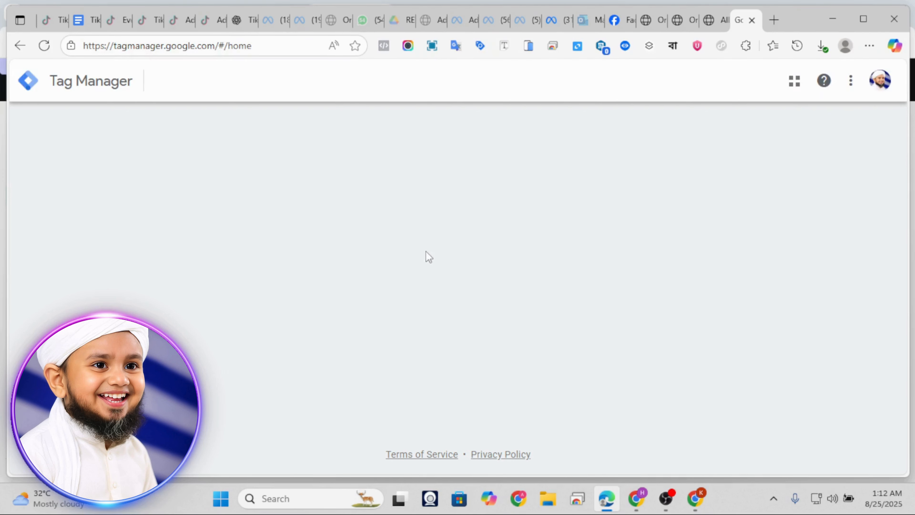
left_click(718, 21)
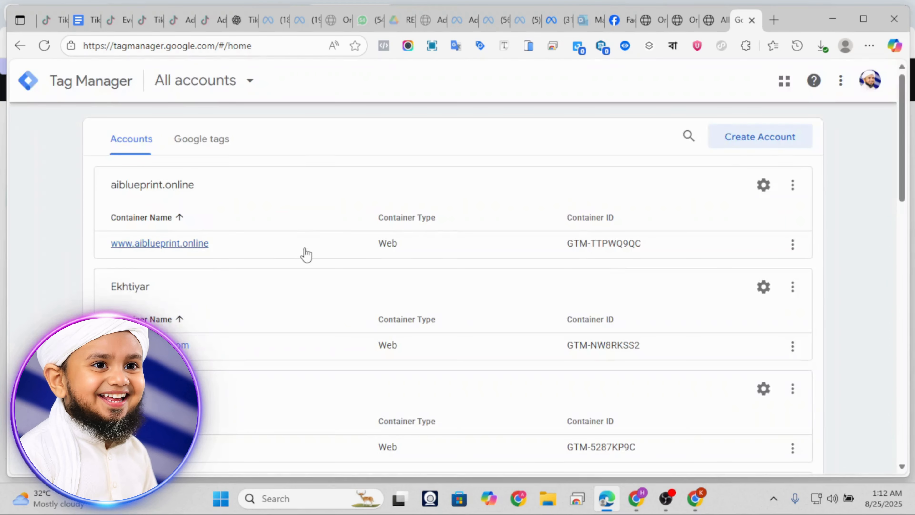
scroll(306, 254, "down", 3)
scroll(306, 255, "down", 10)
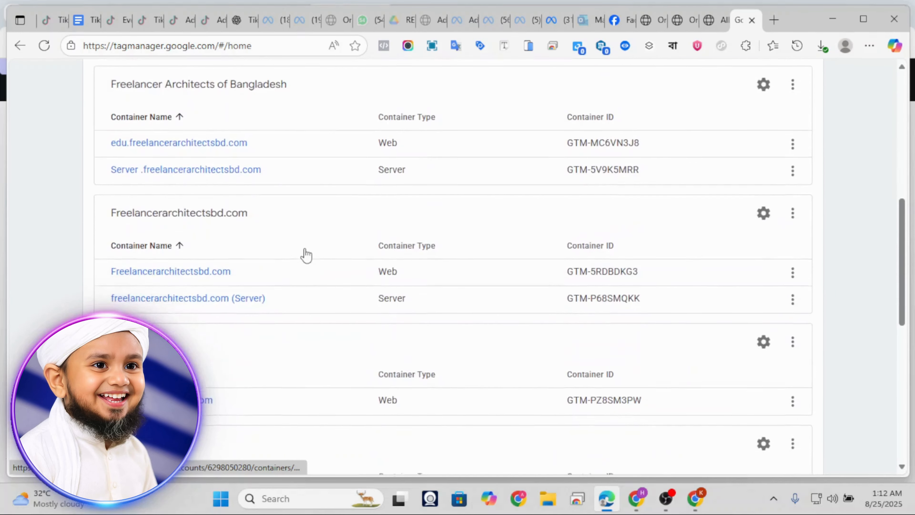
scroll(306, 254, "down", 3)
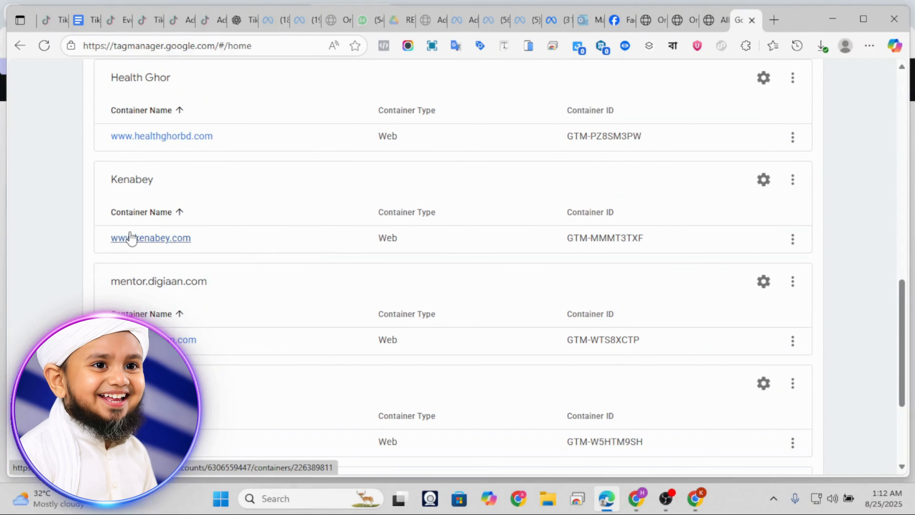
left_click(144, 239)
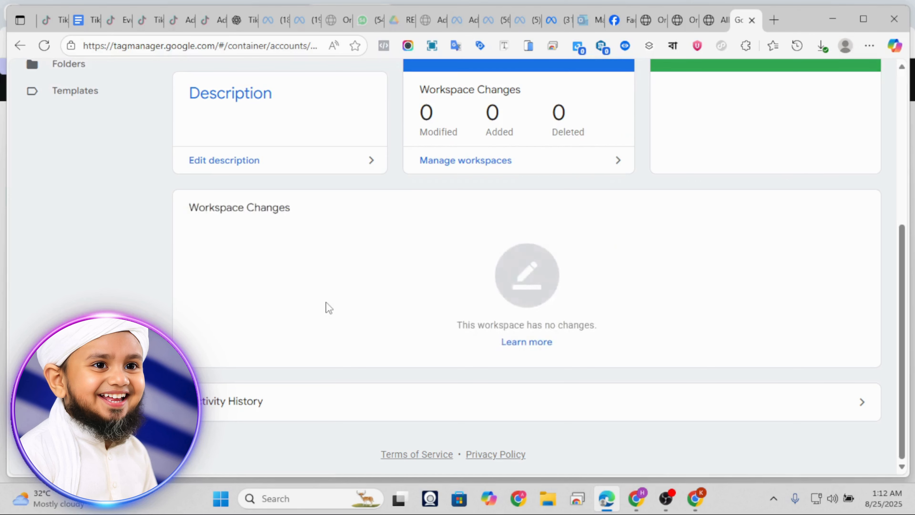
scroll(327, 303, "up", 2)
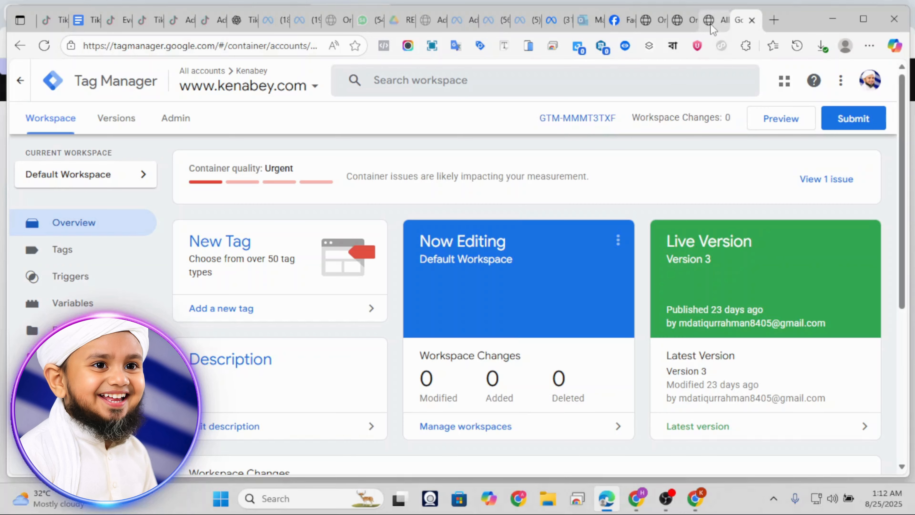
Step: Inspect the Kenabey admin's form for adding a Google Tag Manager tag ID and return to the list without adding one
left_click(721, 20)
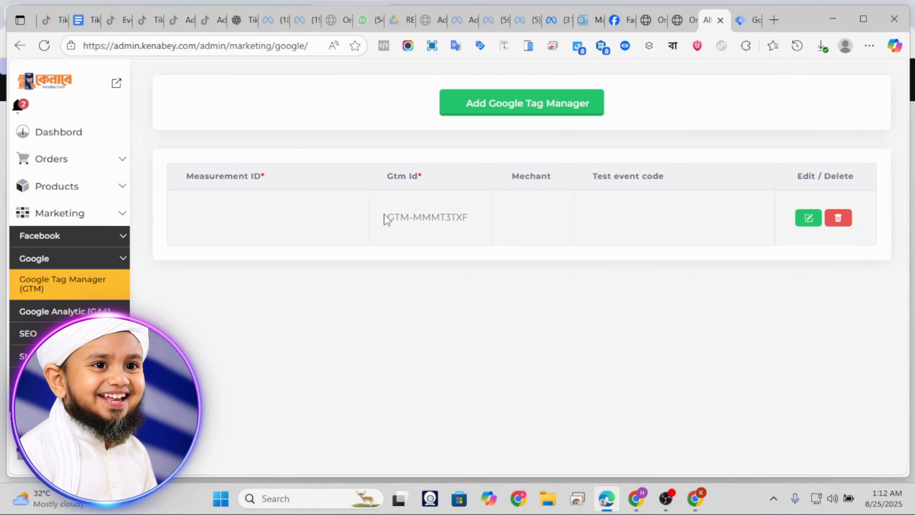
left_click(489, 115)
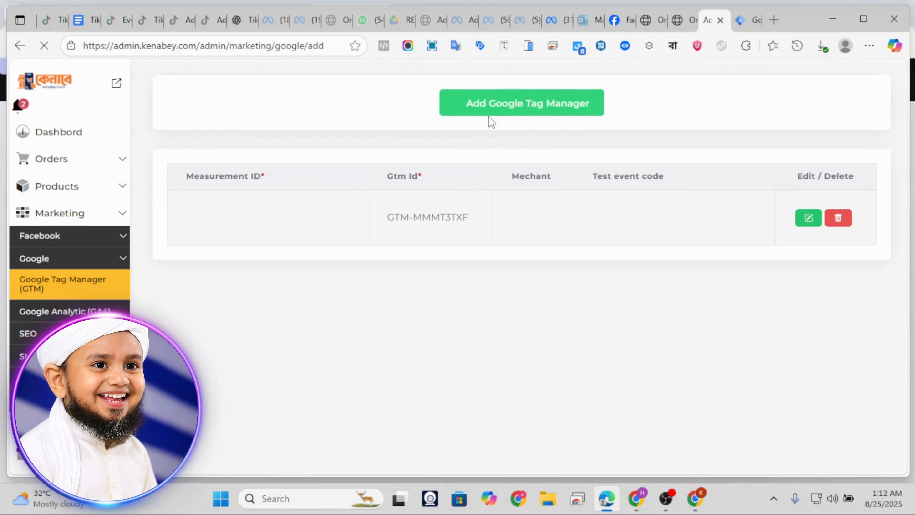
left_click(425, 168)
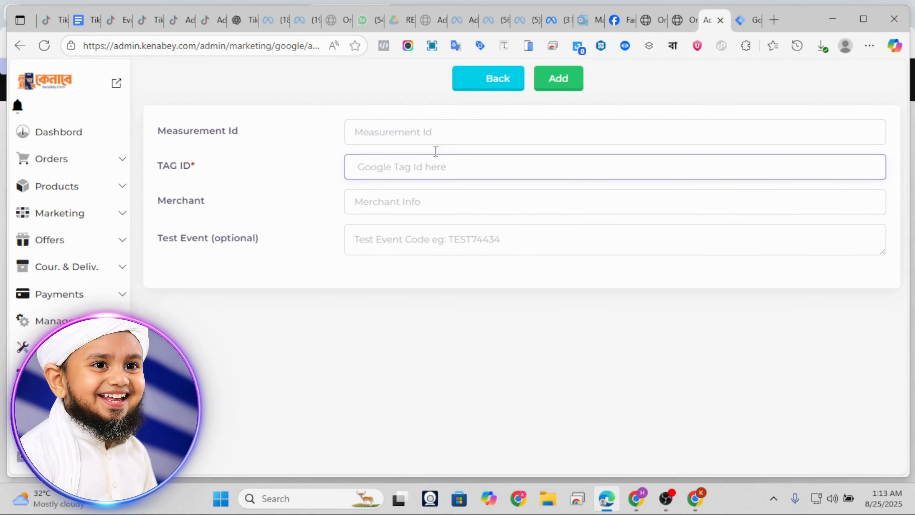
left_click(487, 80)
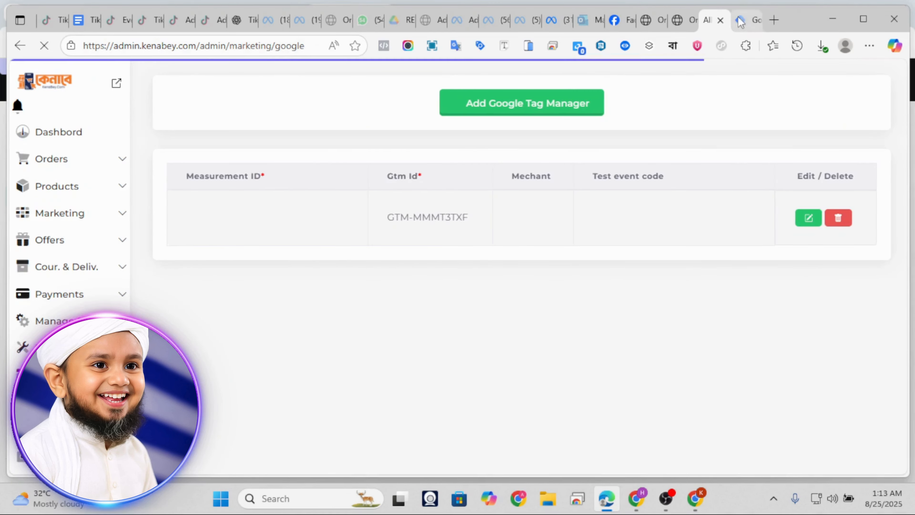
Step: Open the GTM Kit general settings in the Health Ghor WordPress admin
left_click(740, 21)
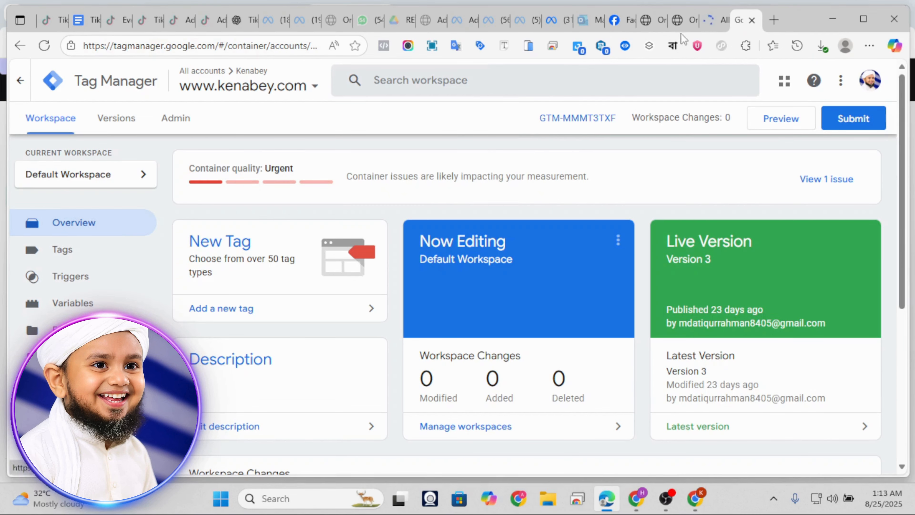
left_click(652, 25)
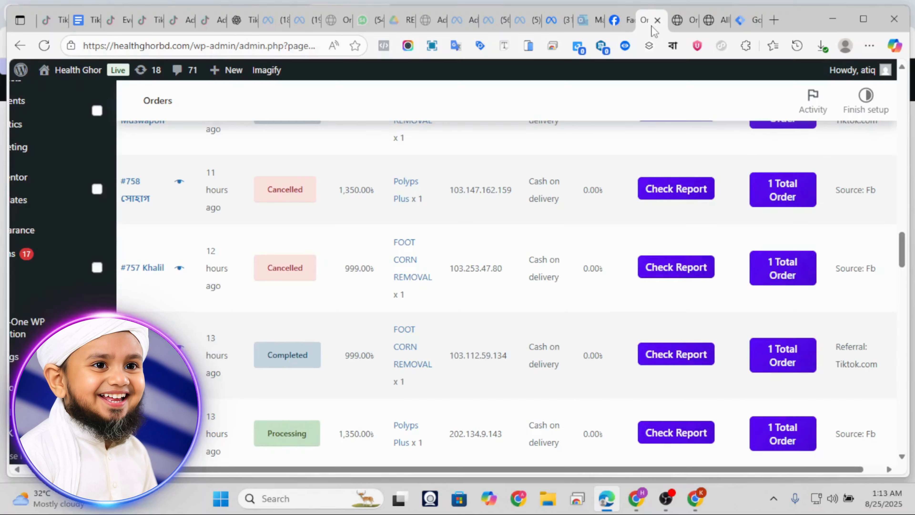
left_click_drag(186, 469, 29, 474)
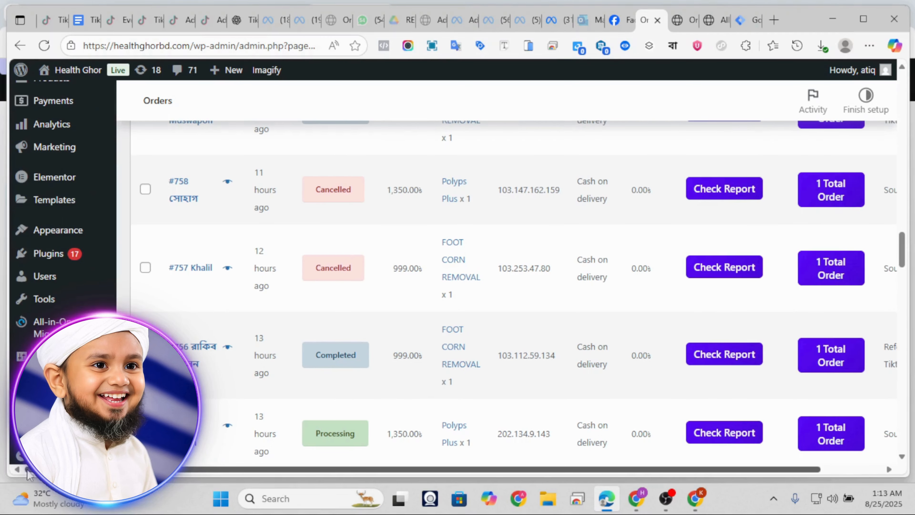
scroll(36, 360, "down", 3)
mouse_move(22, 345)
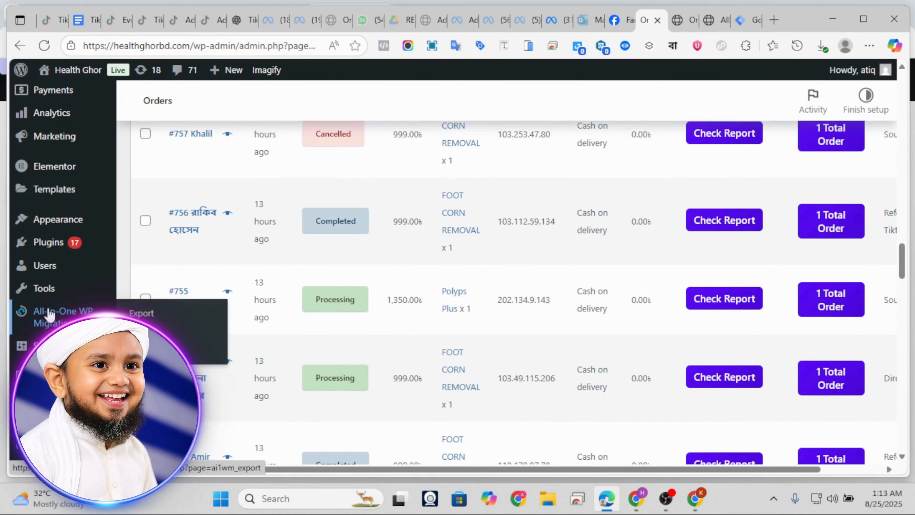
mouse_move(50, 291)
mouse_move(43, 421)
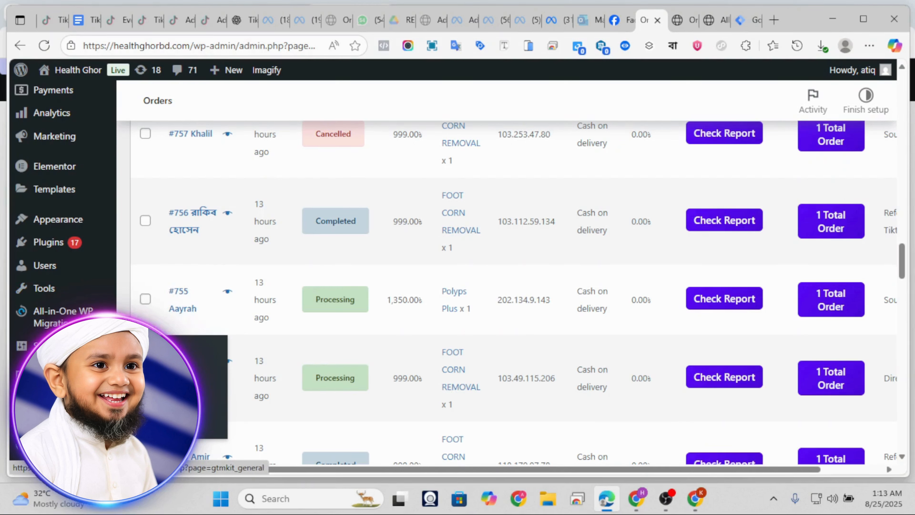
left_click(47, 422)
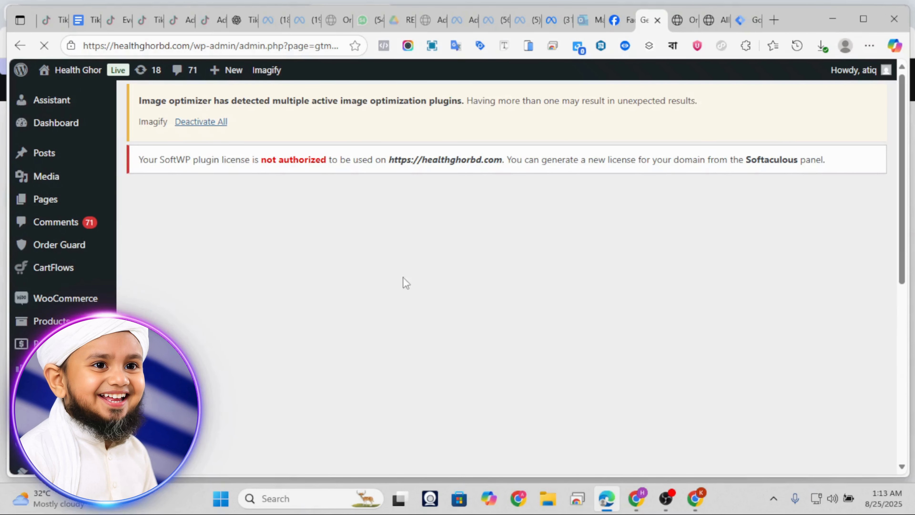
Step: Open the Google Tag Manager container settings in GTM Kit and examine the GTM Container ID field
scroll(280, 350, "down", 3)
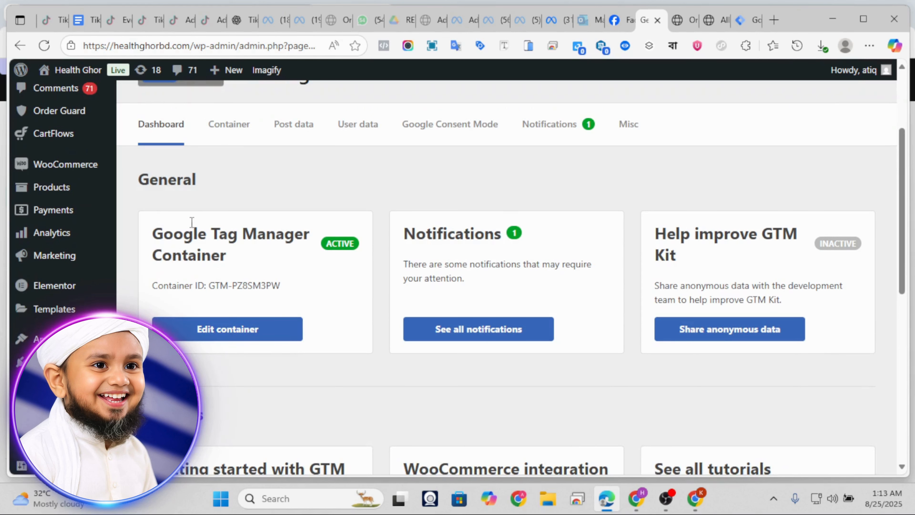
left_click(251, 331)
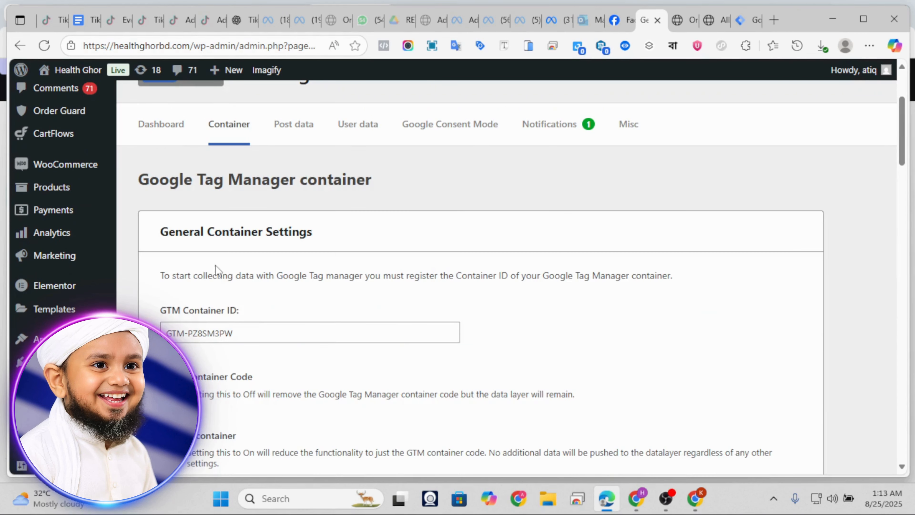
left_click(199, 341)
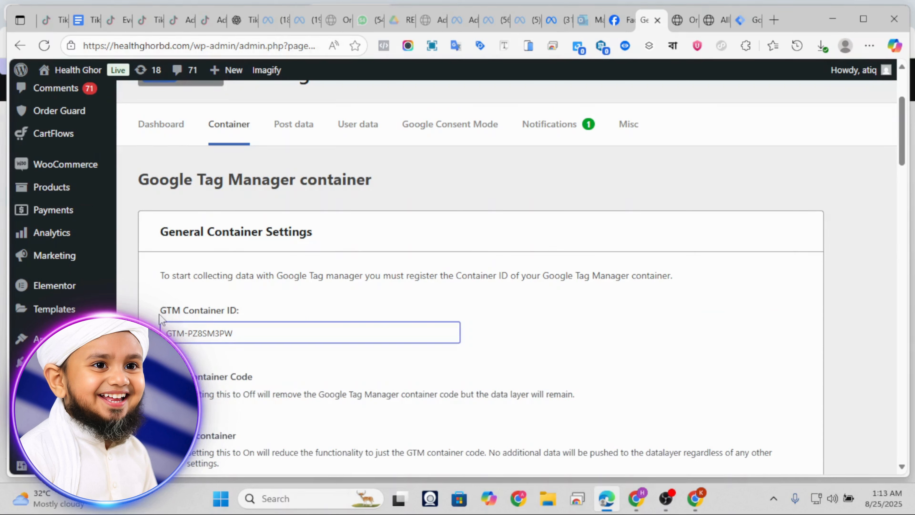
left_click_drag(161, 310, 247, 316)
left_click(204, 331)
Step: Return to Tag Manager and open the Kenabey account's user management from the container's admin area
left_click(748, 20)
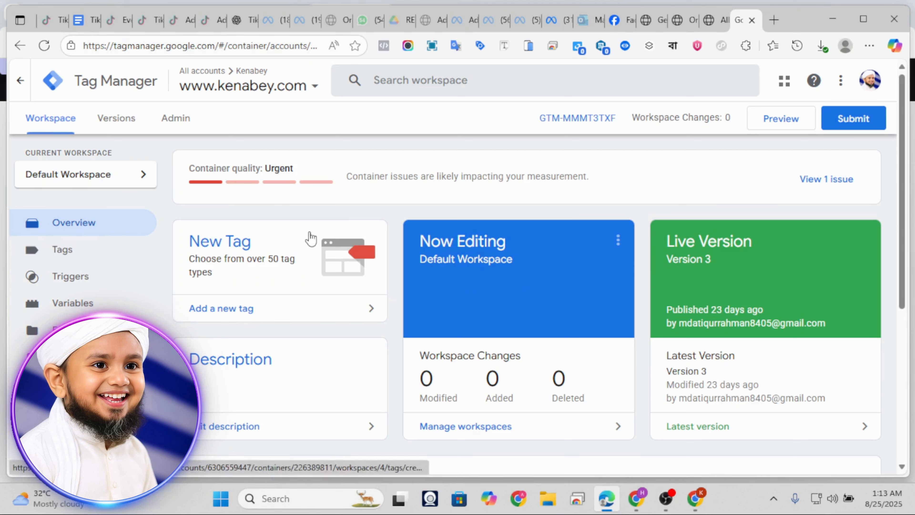
left_click(176, 125)
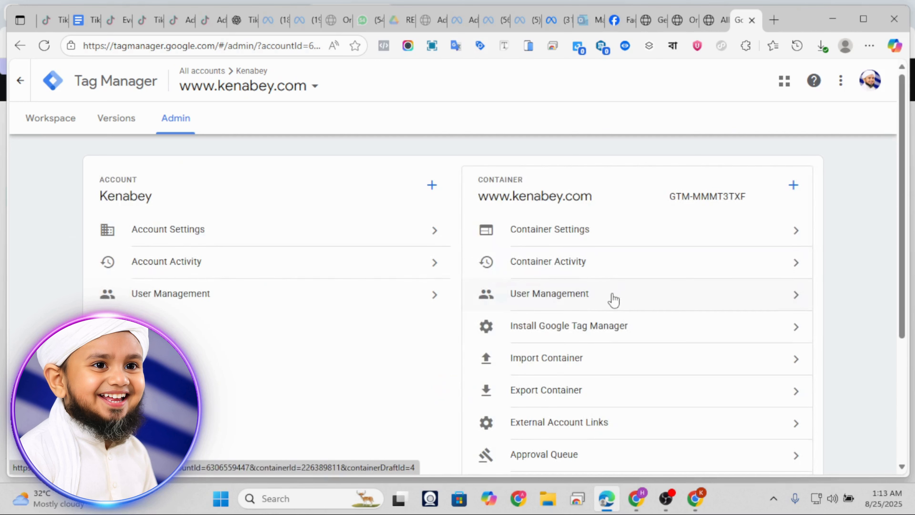
left_click(213, 237)
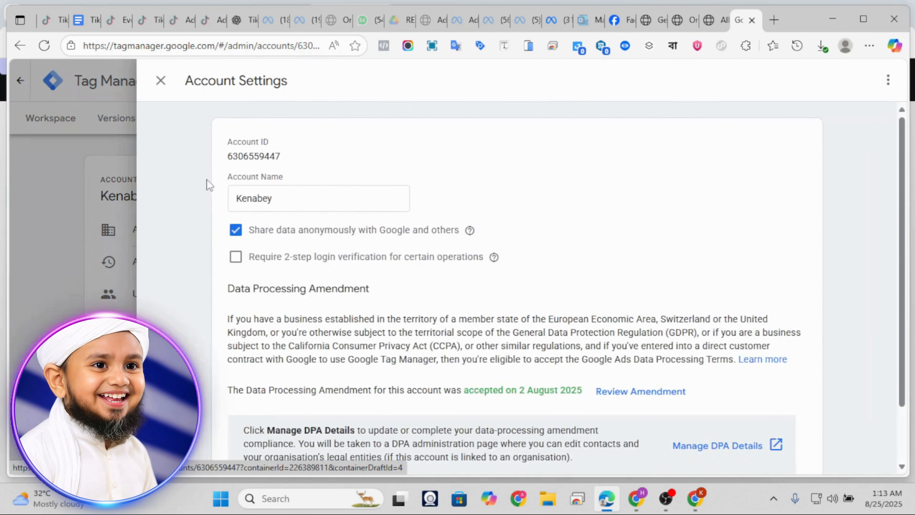
left_click(161, 78)
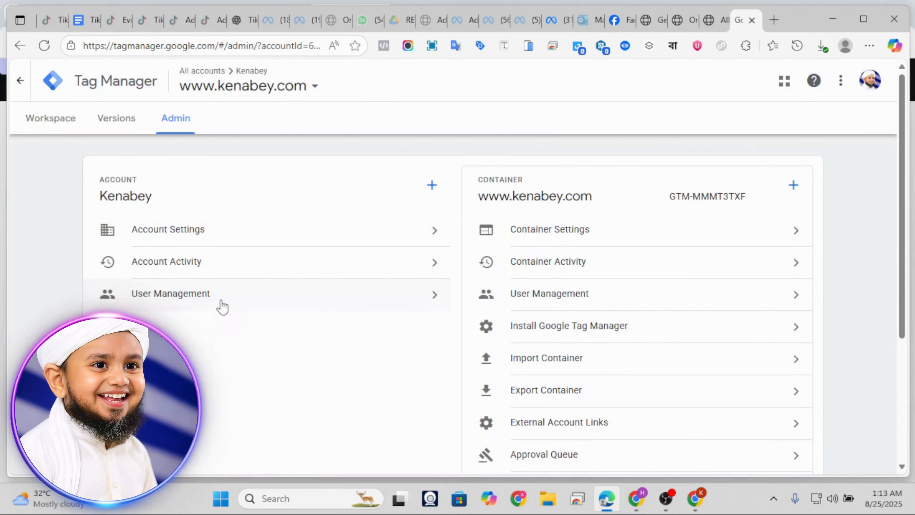
left_click(423, 303)
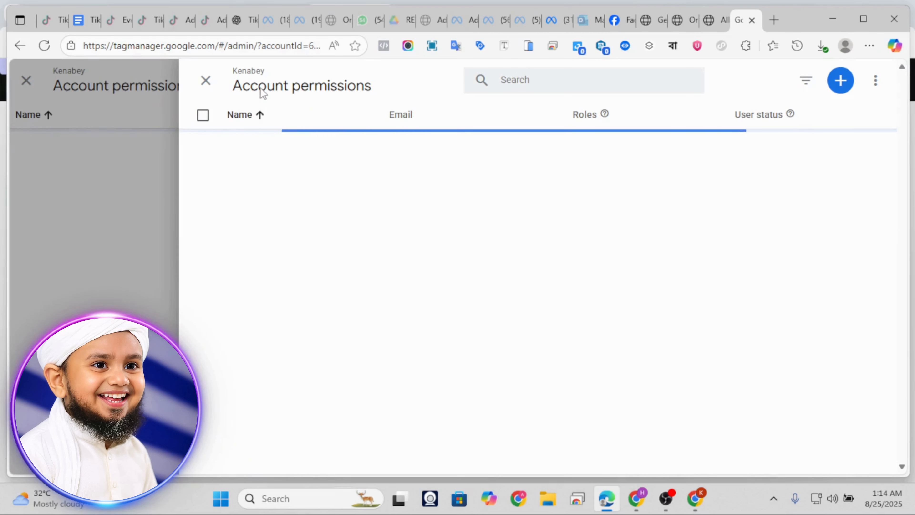
left_click(207, 94)
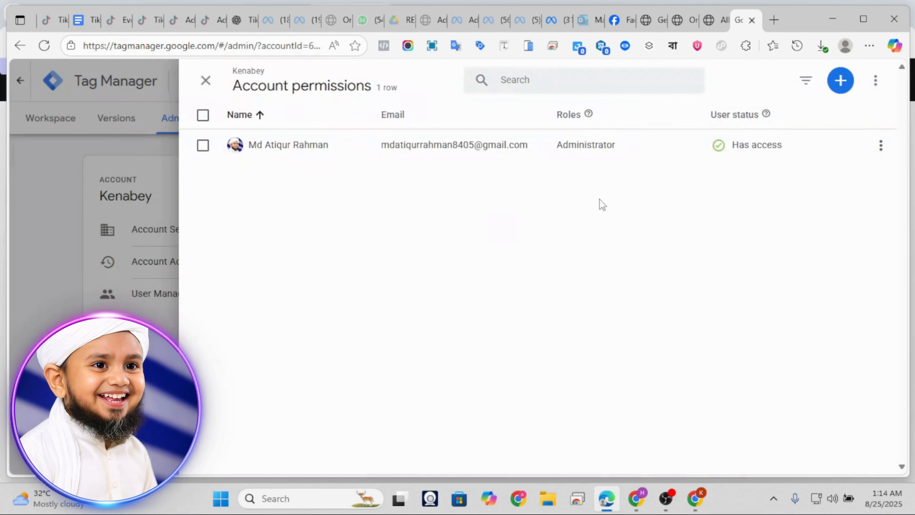
Step: Switch to the KenaBey Chrome window and copy the Google account's e-mail address from Gmail
mouse_move(698, 493)
left_click(685, 452)
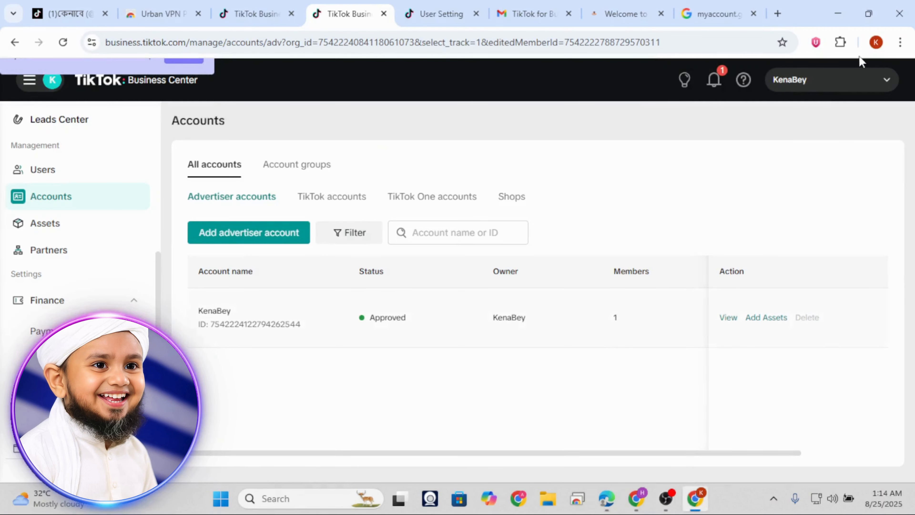
left_click(876, 43)
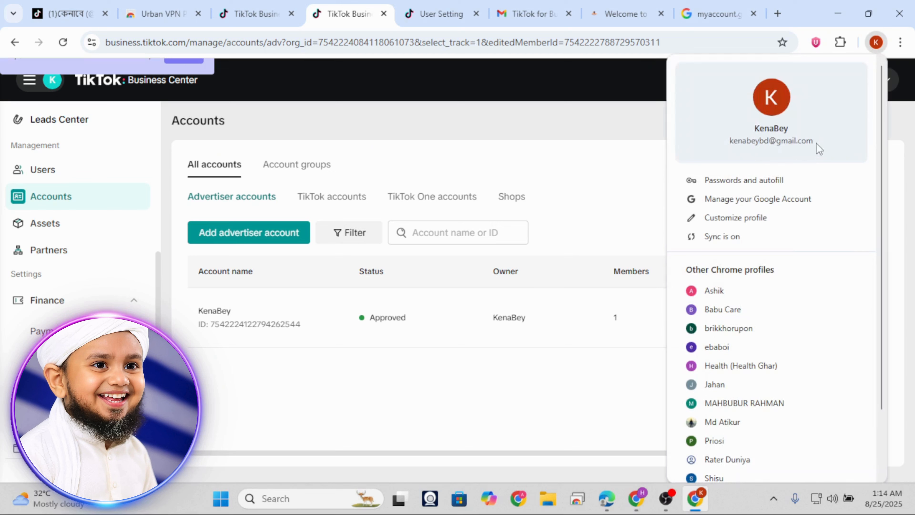
left_click(636, 147)
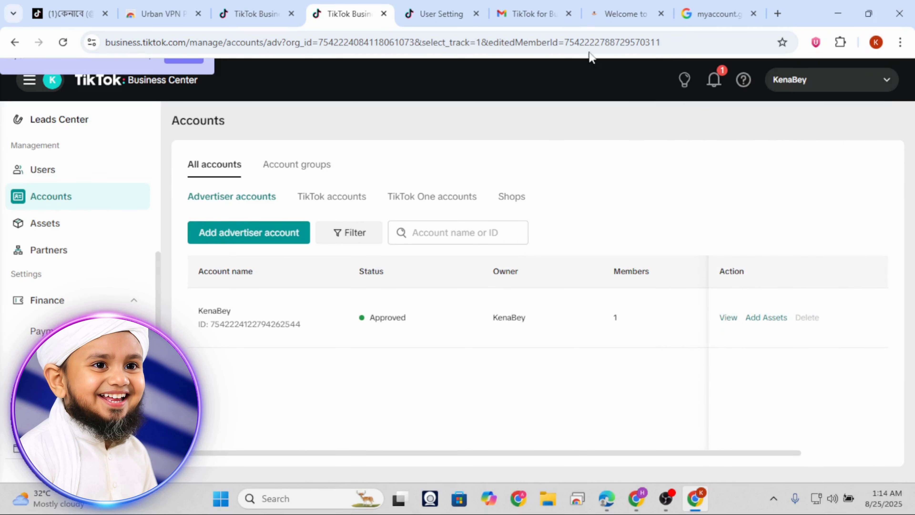
left_click(526, 14)
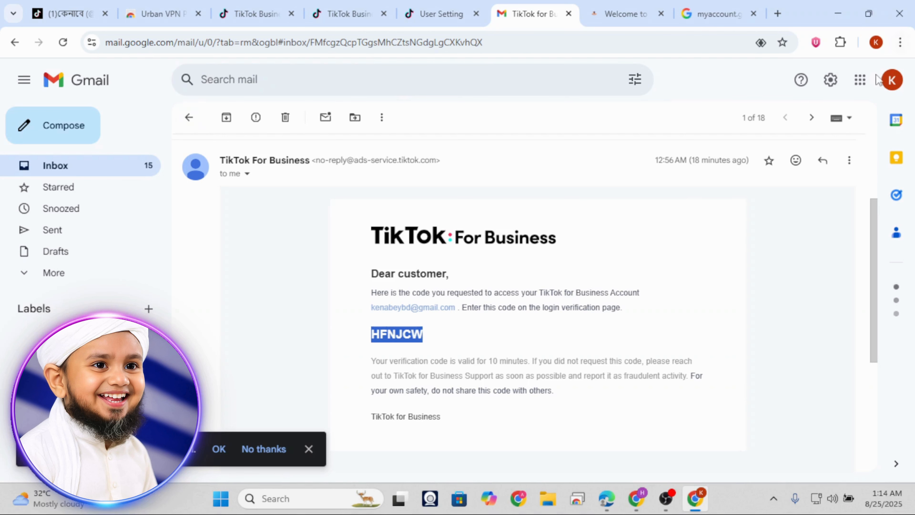
left_click(889, 81)
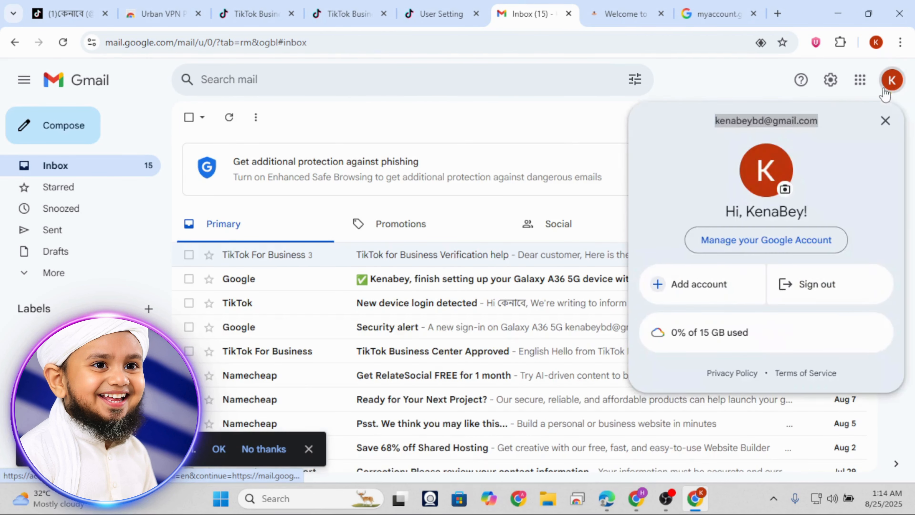
triple_click(766, 121)
key("ctrl+c")
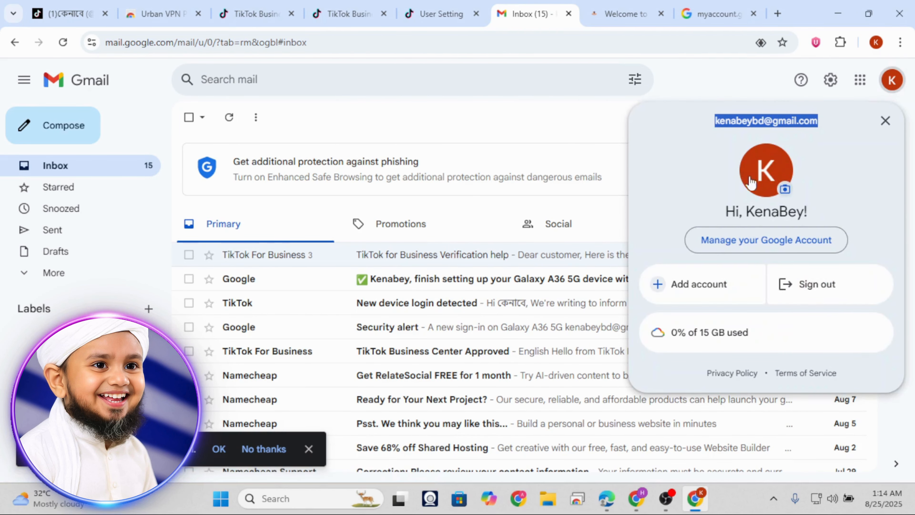
Step: Back in Edge, start a user invitation for the Kenabey account with the copied e-mail address and Administrator account permission
mouse_move(606, 499)
left_click(581, 438)
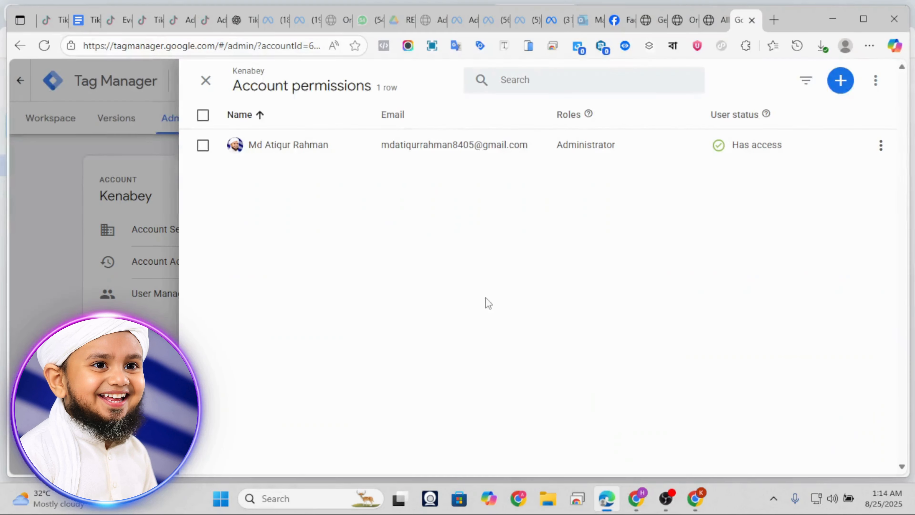
left_click(841, 82)
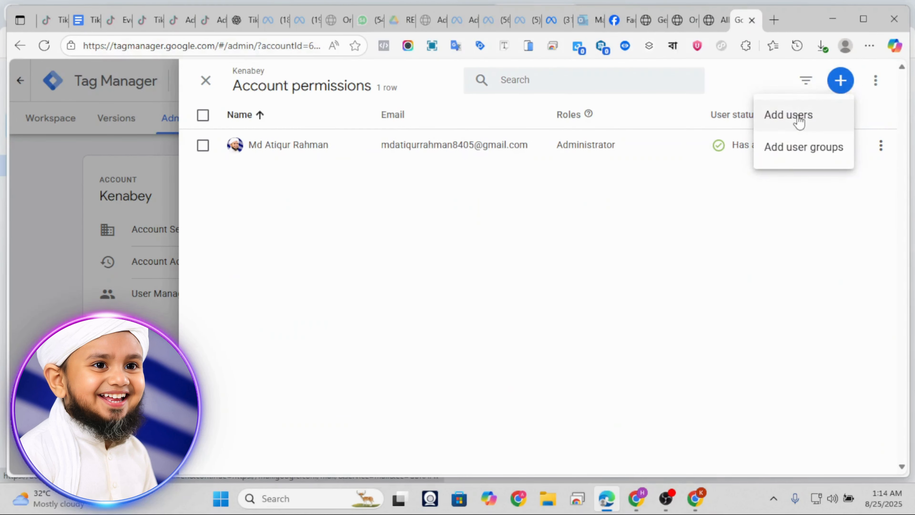
left_click(788, 115)
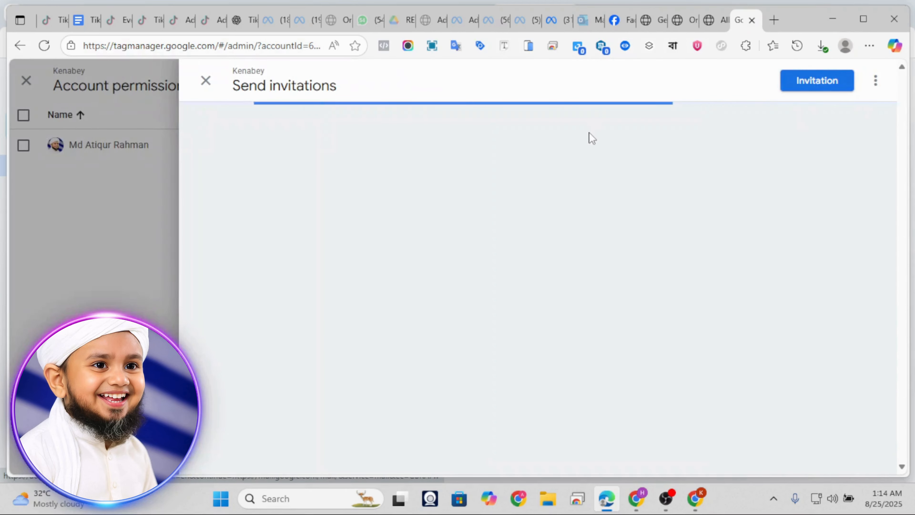
key("ctrl+v")
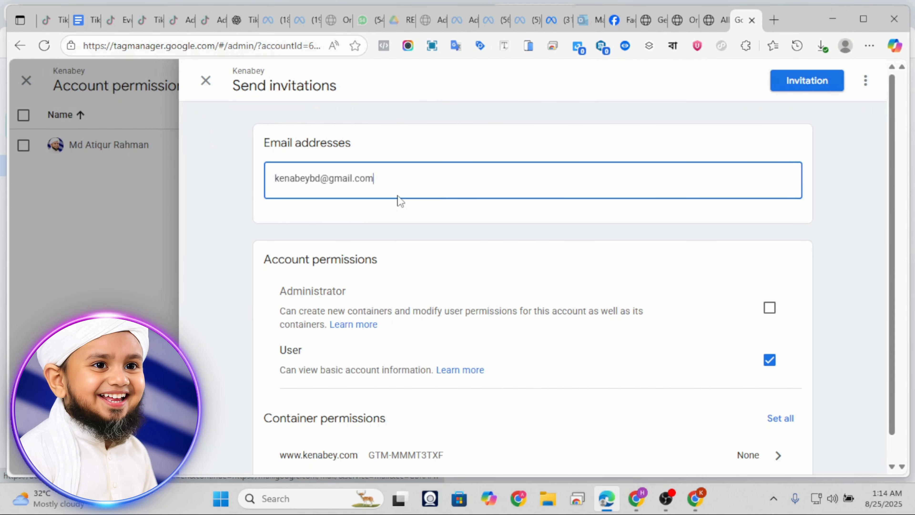
key("ctrl+z")
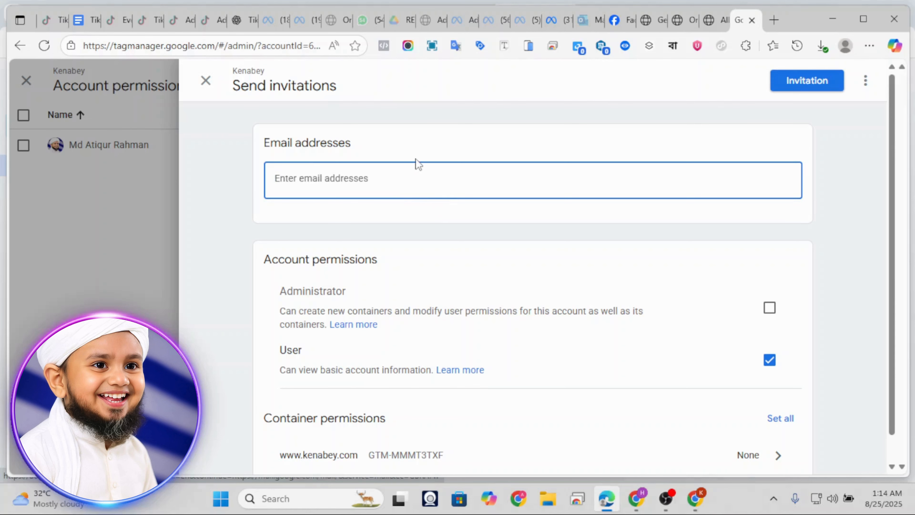
key("ctrl+v")
left_click(770, 317)
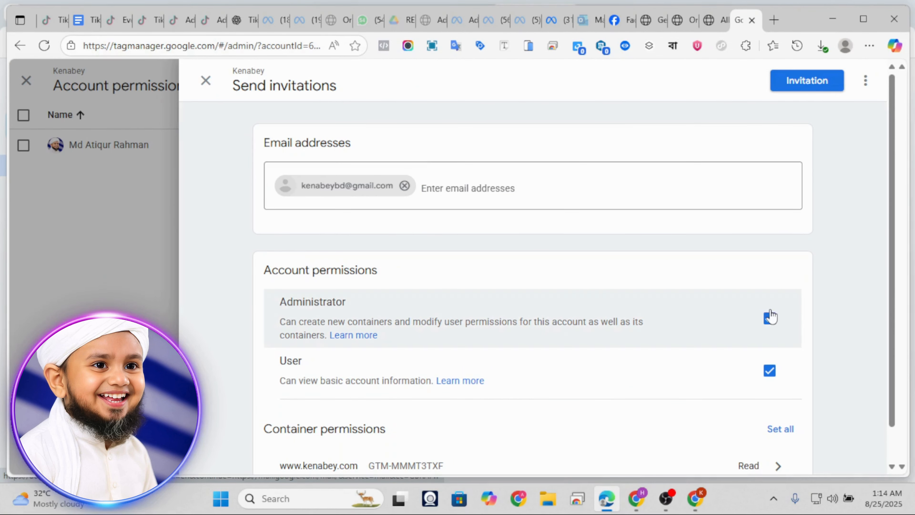
scroll(574, 317, "down", 1)
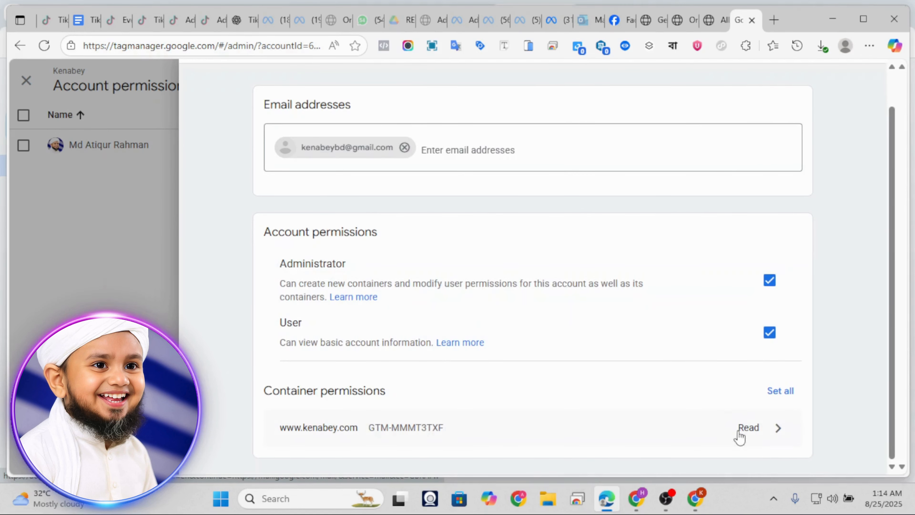
left_click(732, 437)
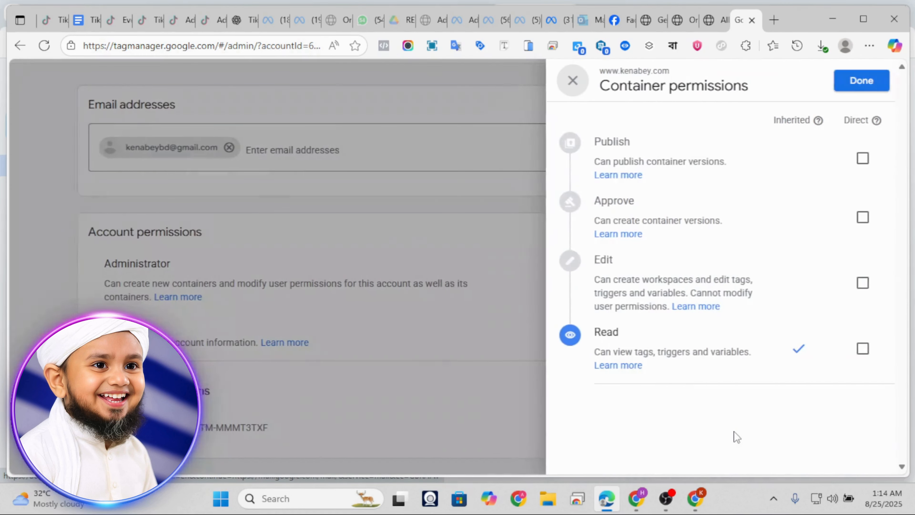
left_click(853, 158)
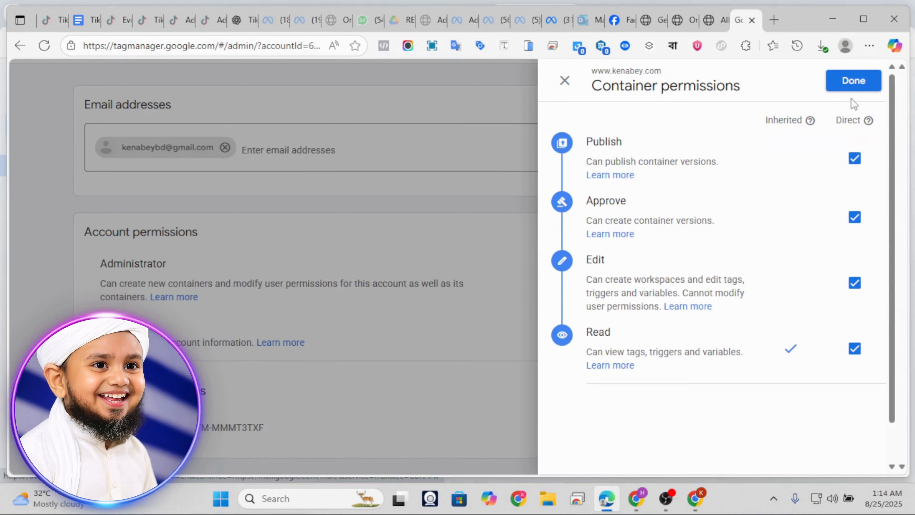
left_click(853, 81)
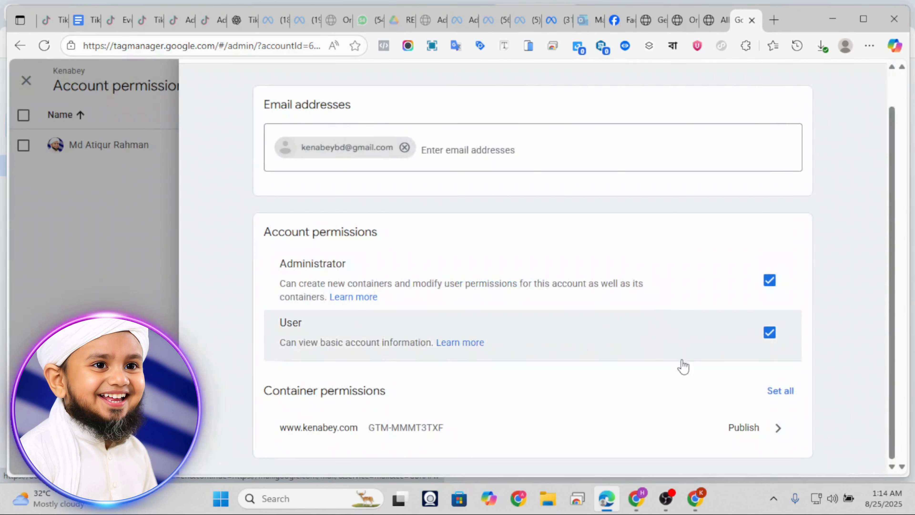
scroll(692, 375, "up", 1)
left_click(795, 81)
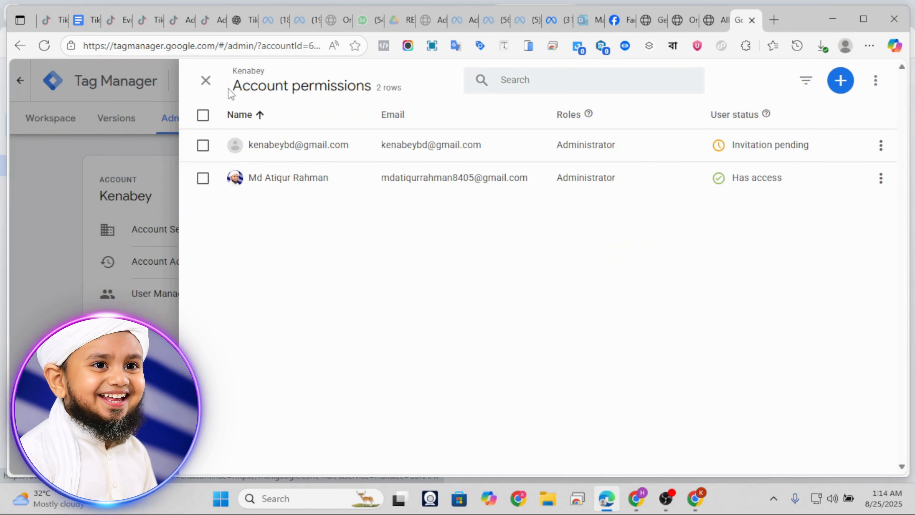
left_click(206, 80)
Step: In the KenaBey Chrome window, open the Tag Manager invitation e-mail and follow its invitation link
mouse_move(688, 505)
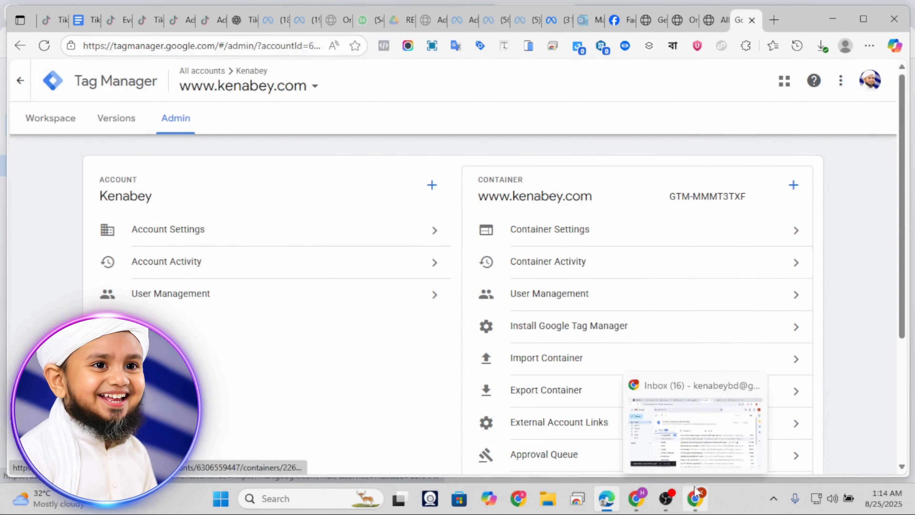
left_click(668, 438)
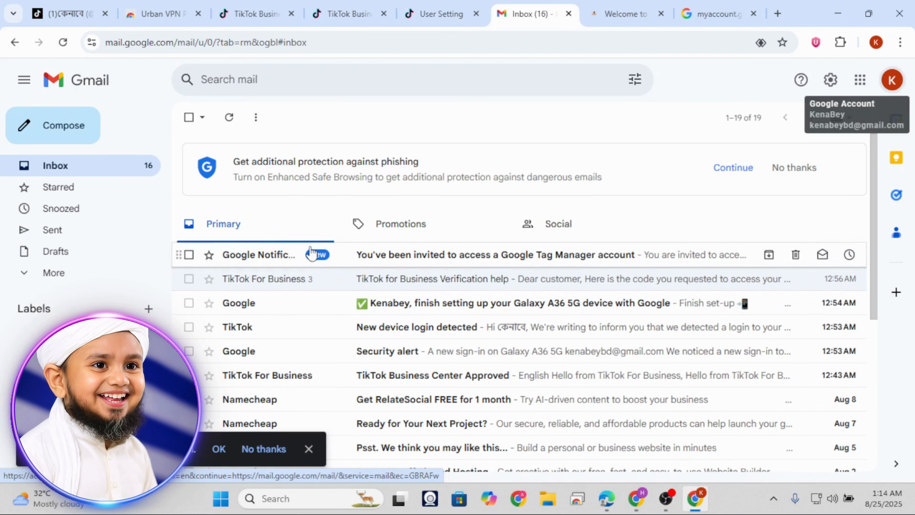
left_click(523, 261)
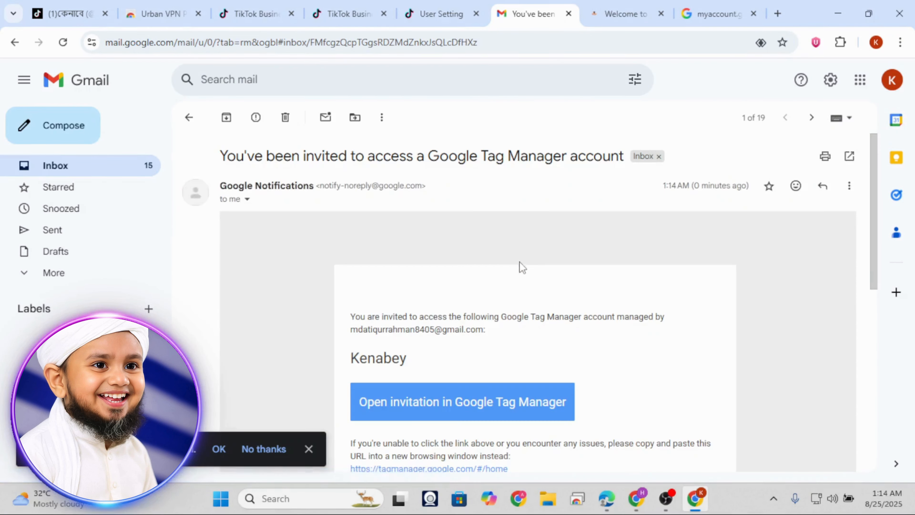
scroll(490, 333, "down", 3)
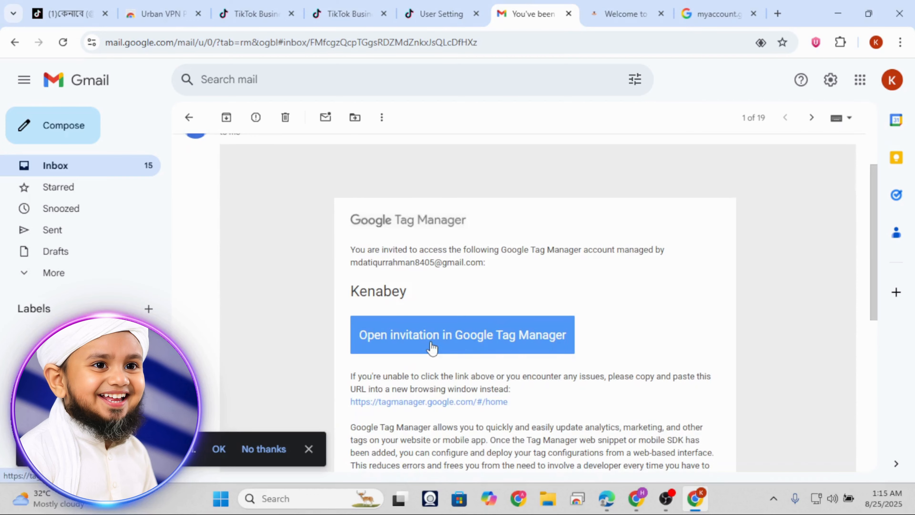
left_click(432, 347)
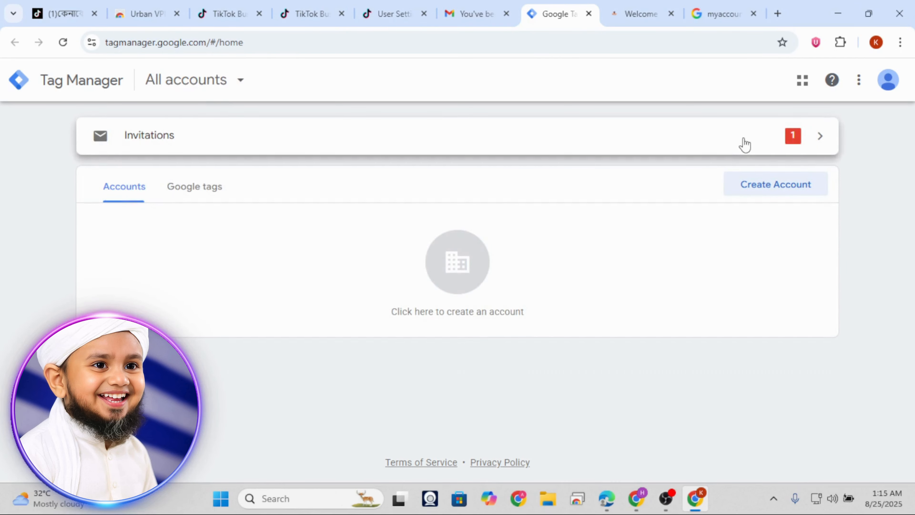
Step: Accept the pending Kenabey account invitation in Tag Manager and view the signed-in Google account's details
left_click(744, 144)
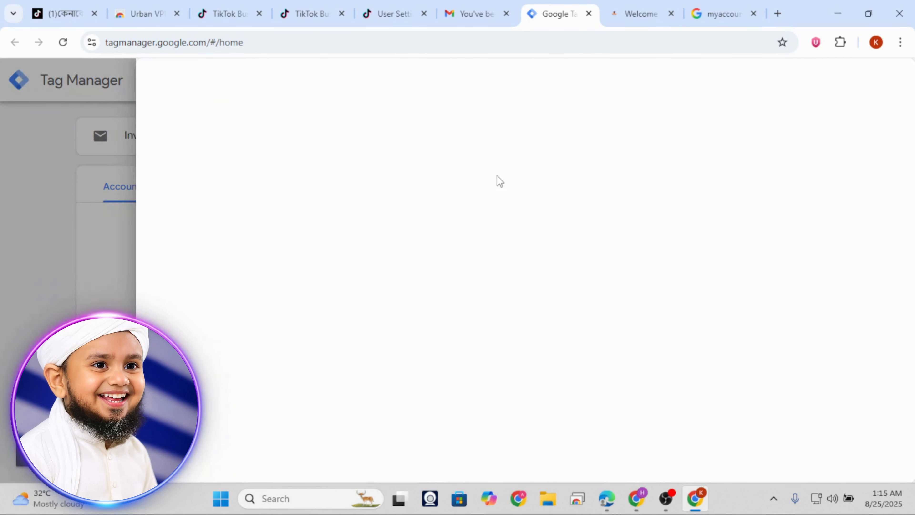
left_click(787, 295)
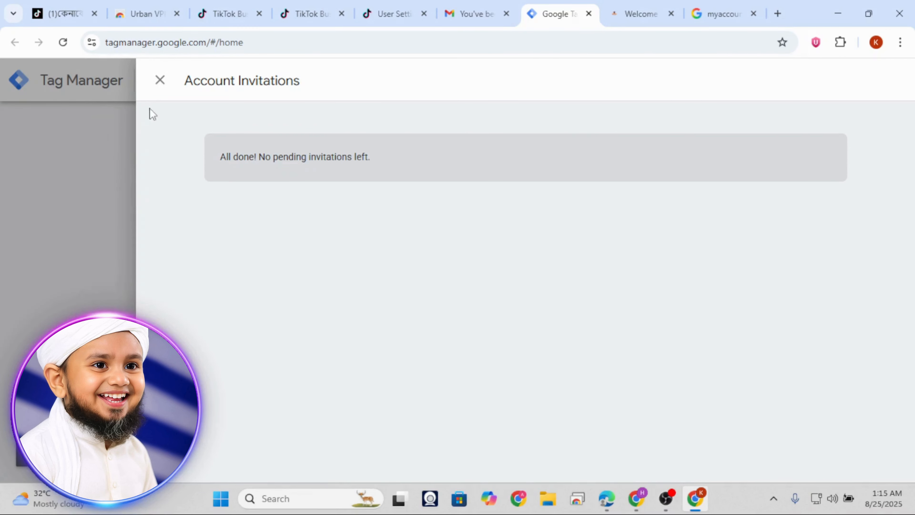
left_click(159, 80)
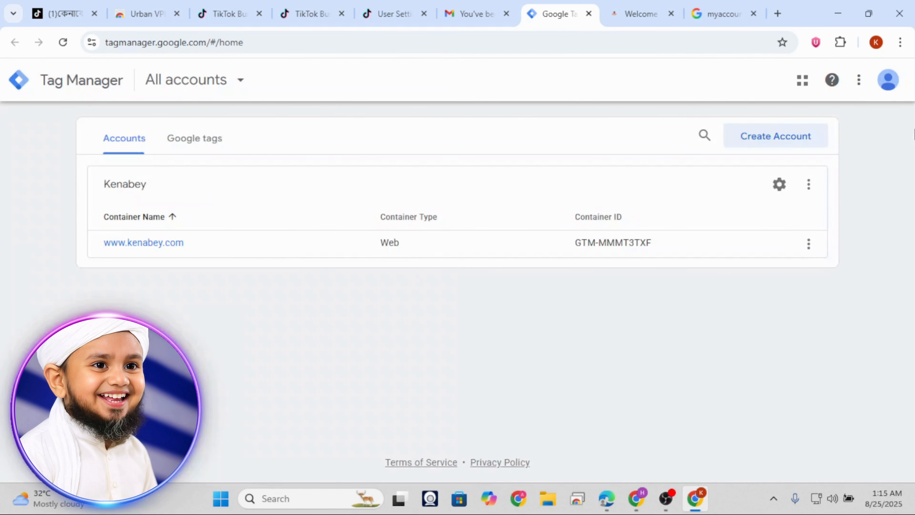
left_click(893, 86)
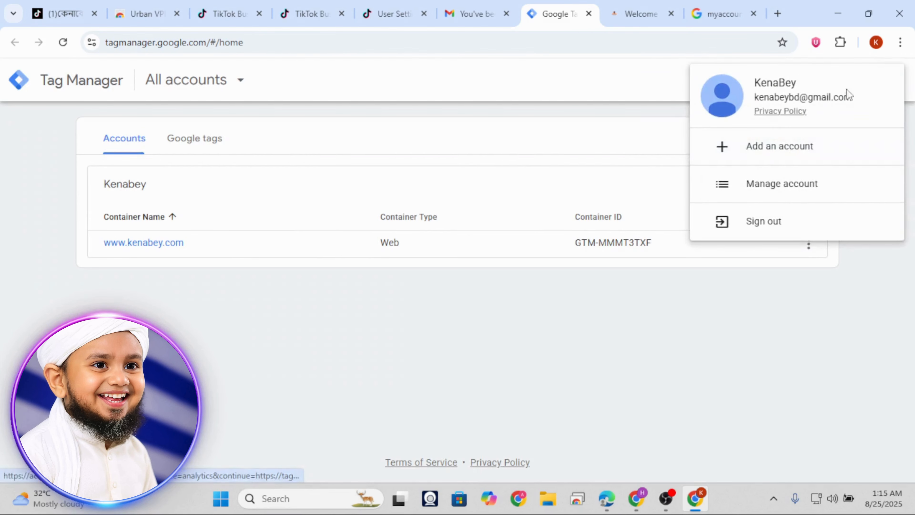
Step: Switch to TikTok Business Center, open the Assets page showing Pixels, and skip the feature tour
left_click(439, 145)
left_click(306, 13)
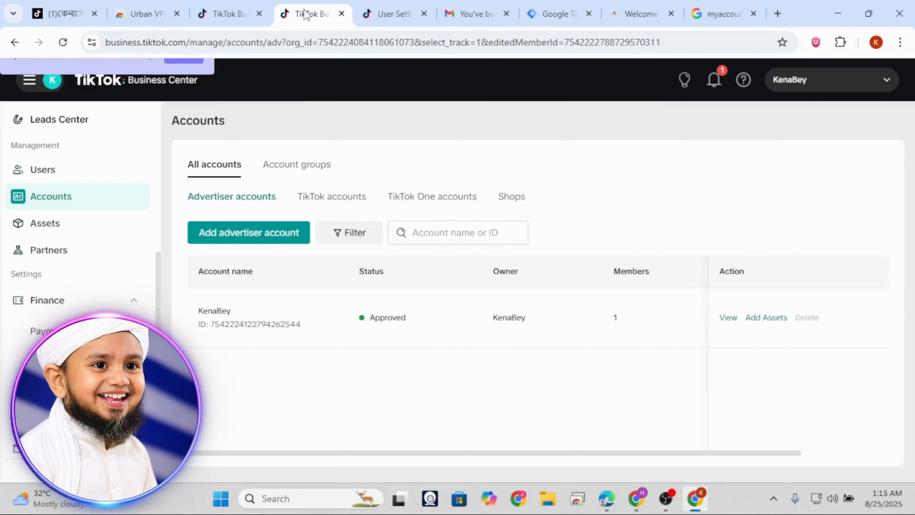
scroll(54, 314, "down", 1)
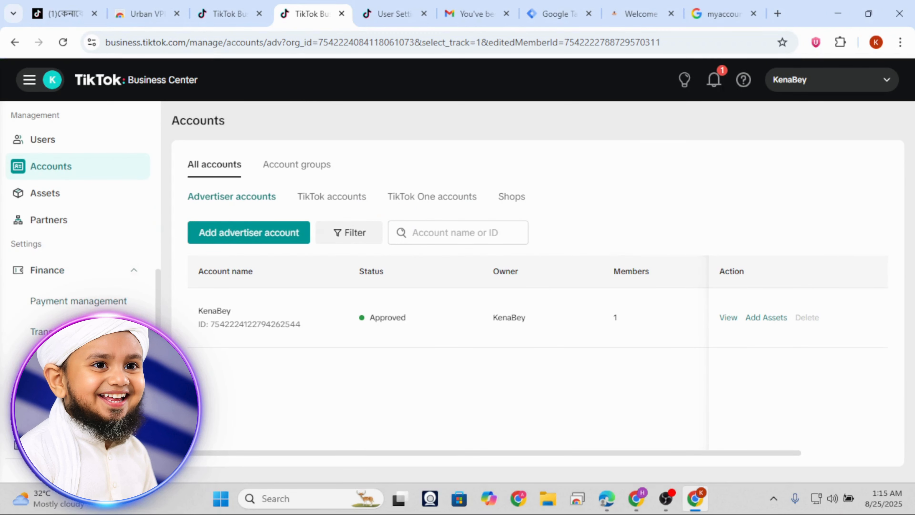
scroll(38, 320, "up", 2)
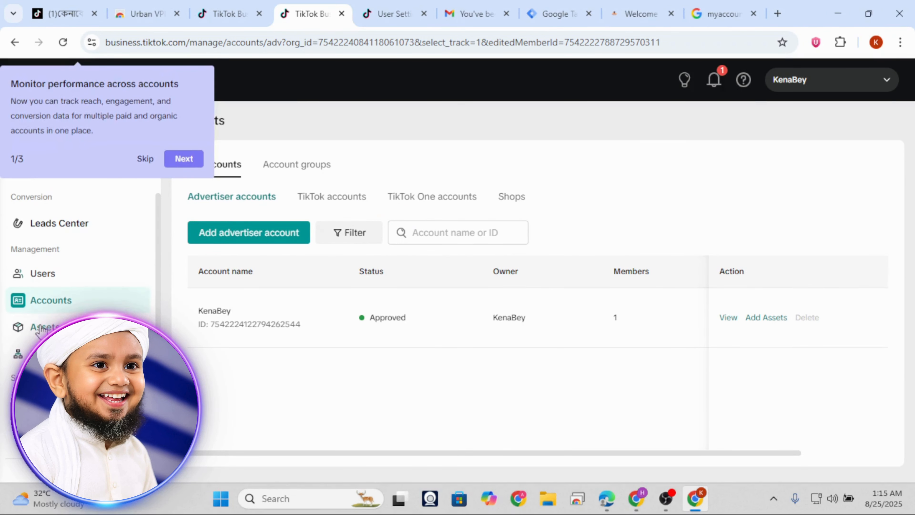
left_click(40, 327)
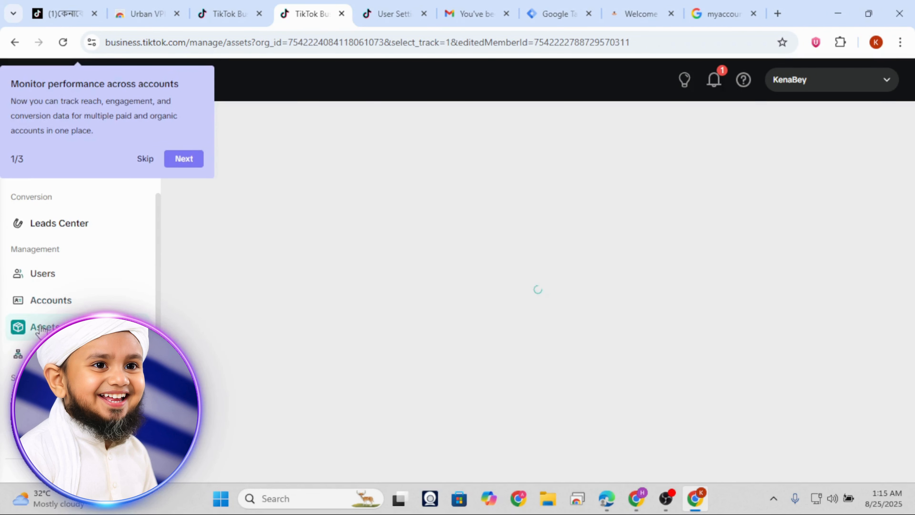
left_click(147, 159)
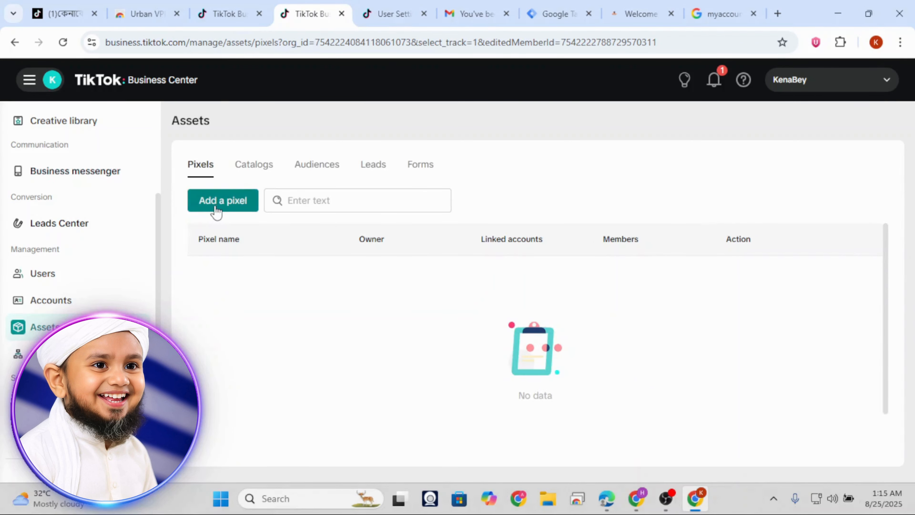
left_click(217, 212)
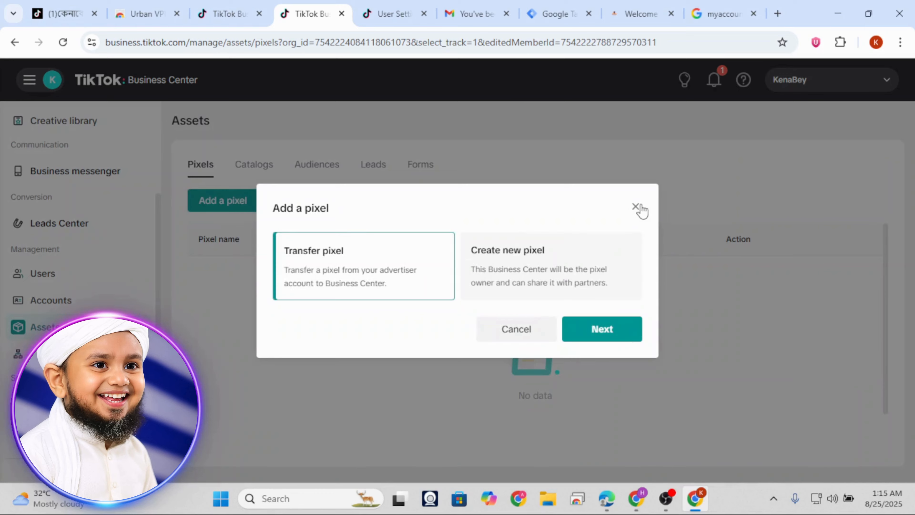
left_click(637, 207)
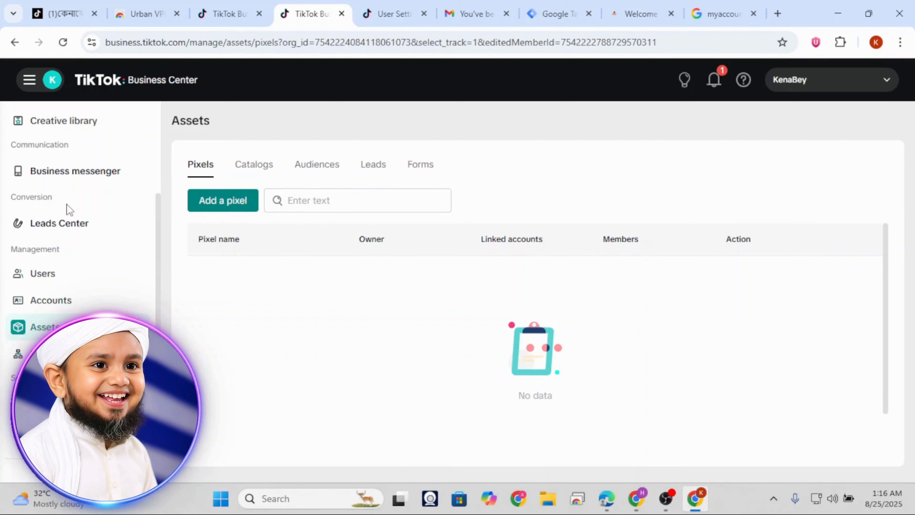
scroll(65, 239, "down", 2)
scroll(68, 246, "up", 2)
Step: Add a pixel with the Create new pixel option and proceed to Events Manager
left_click(212, 200)
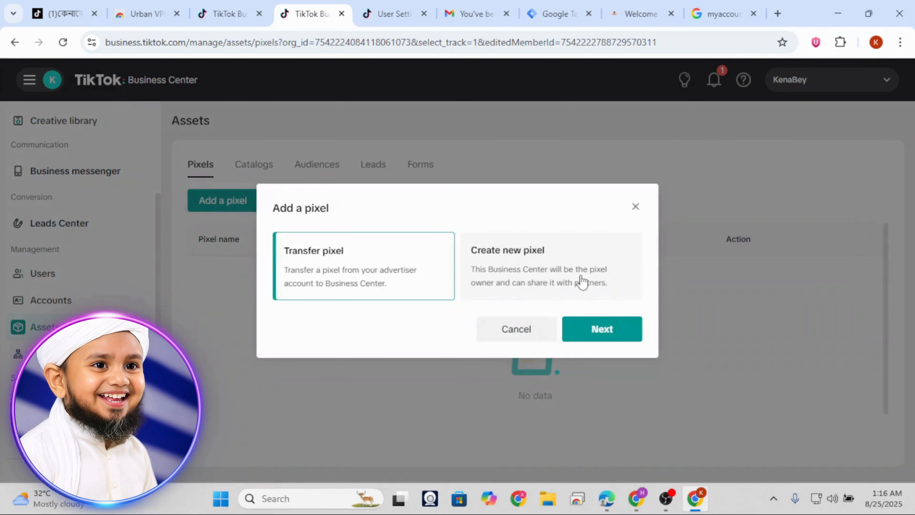
left_click(555, 274)
left_click(612, 335)
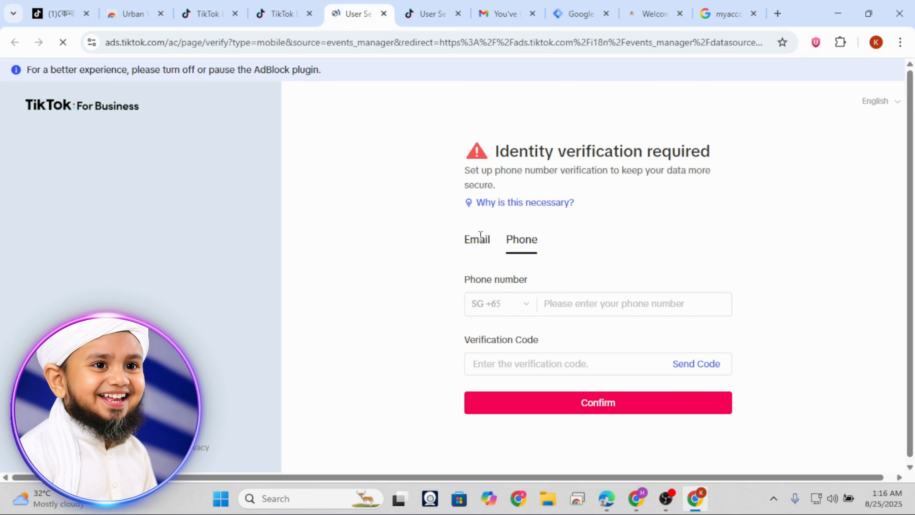
Step: Choose e-mail for the required identity verification, fill in the account's e-mail address and request a verification code
left_click(477, 249)
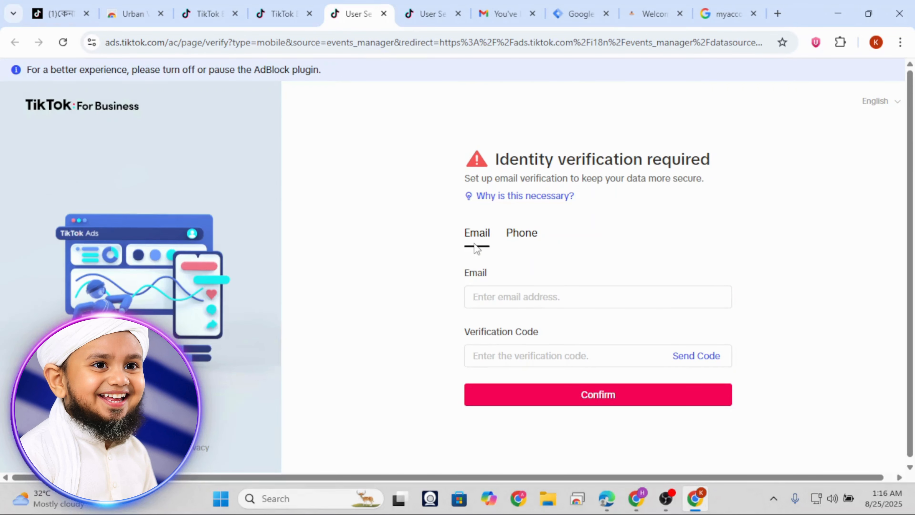
left_click(526, 297)
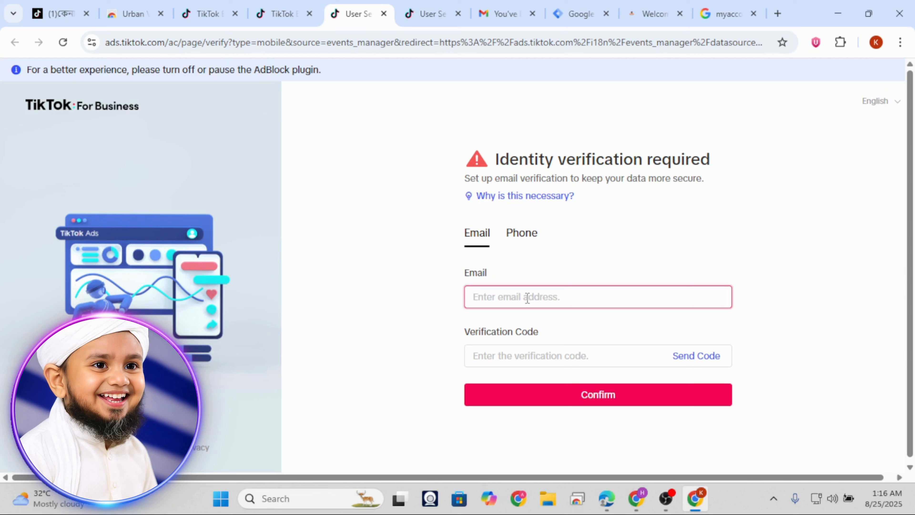
key("super+v")
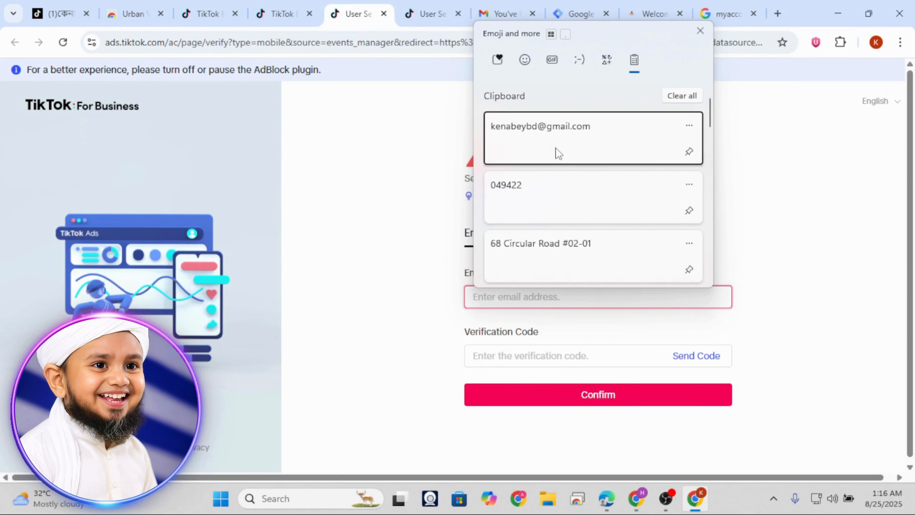
left_click(551, 150)
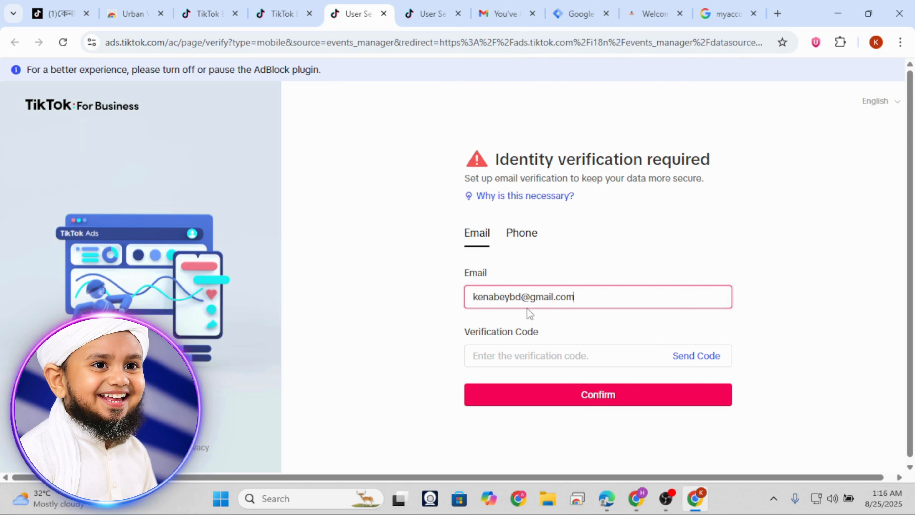
left_click(687, 359)
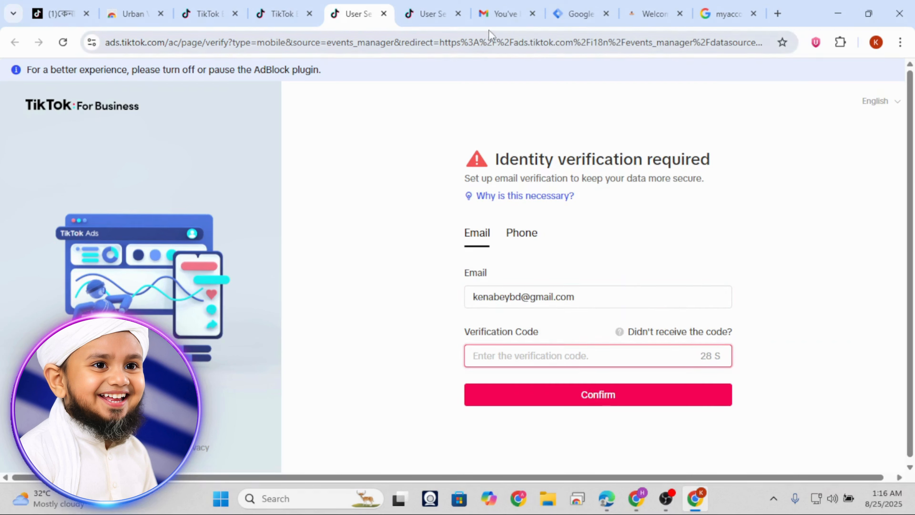
Step: Open the newest TikTok for Business verification e-mail in the Gmail inbox and copy its verification code
left_click(491, 19)
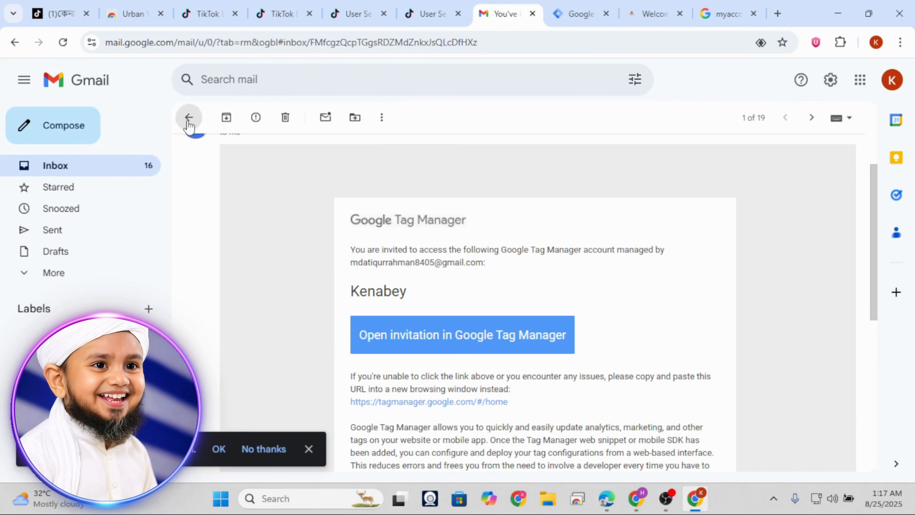
left_click(188, 122)
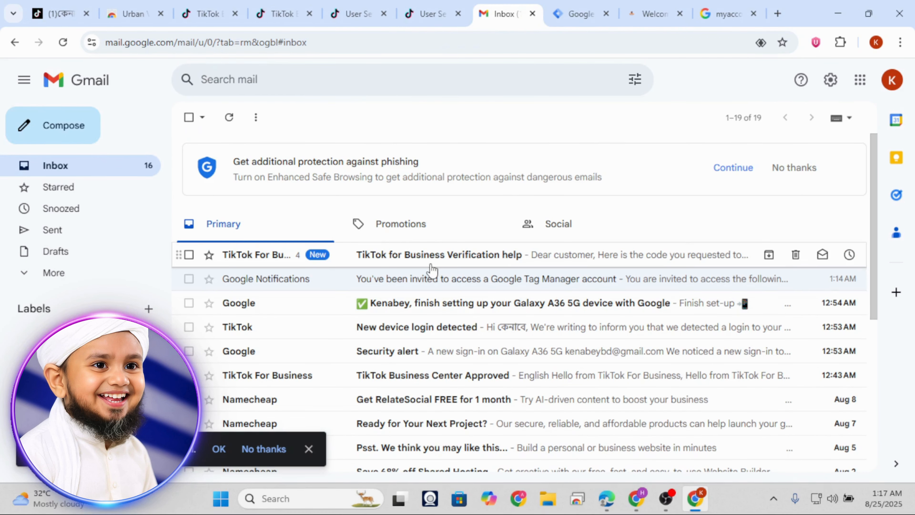
left_click(432, 267)
scroll(414, 307, "down", 5)
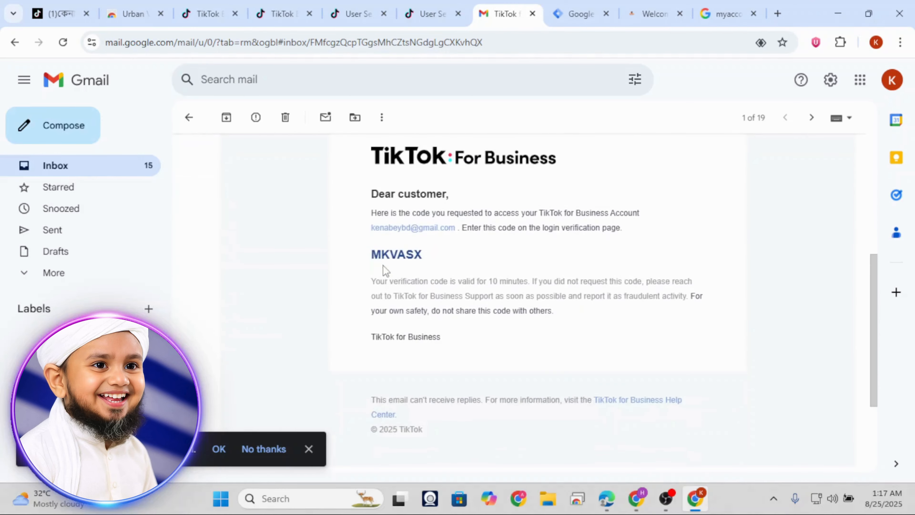
double_click(385, 257)
key("ctrl+c")
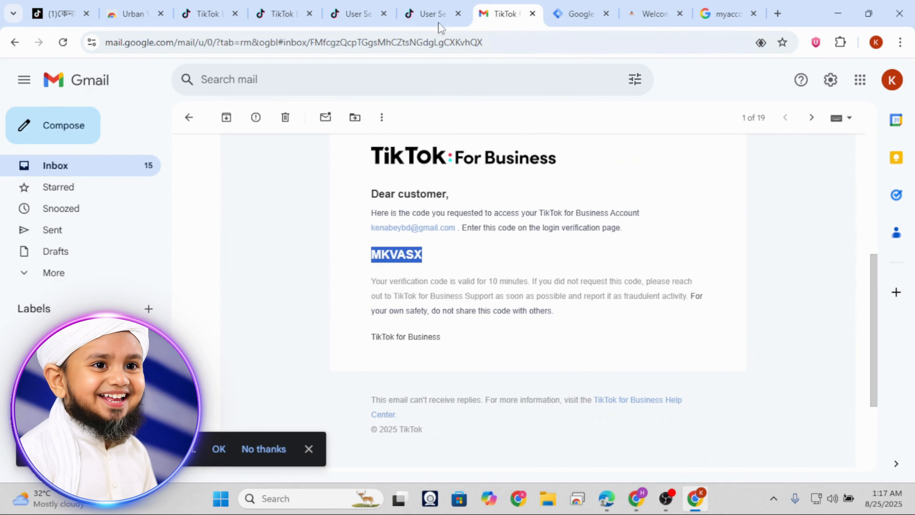
Step: Enter the copied verification code in TikTok's e-mail identity verification form and confirm it
left_click(356, 17)
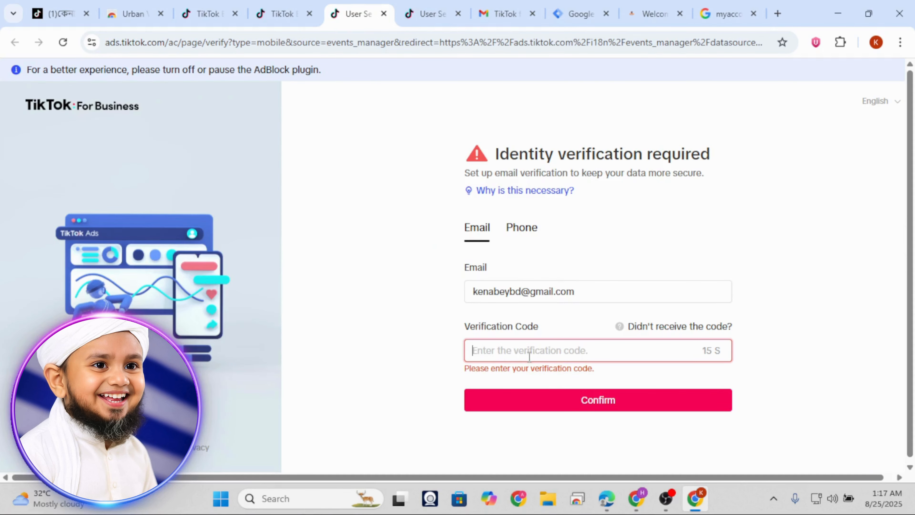
key("ctrl+v")
left_click(541, 395)
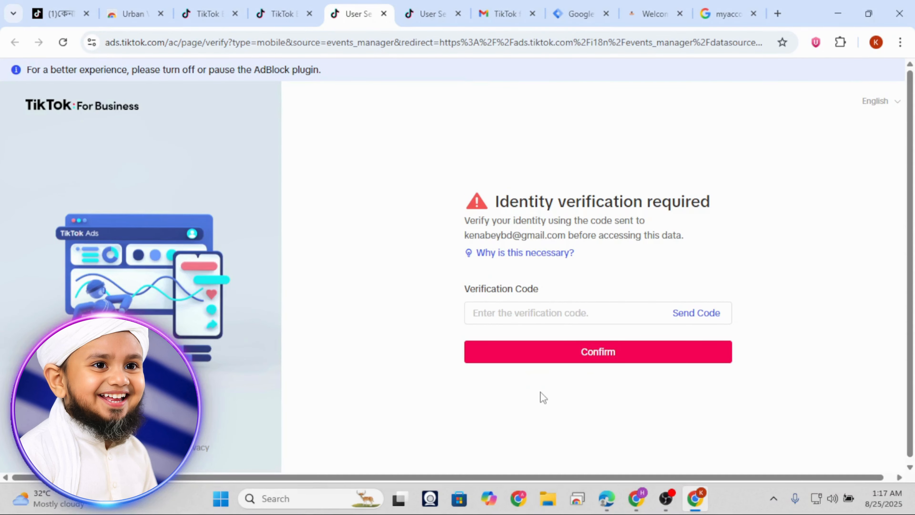
Step: Try to pass the second identity verification by reusing the same copied verification code
left_click(525, 324)
left_click(525, 316)
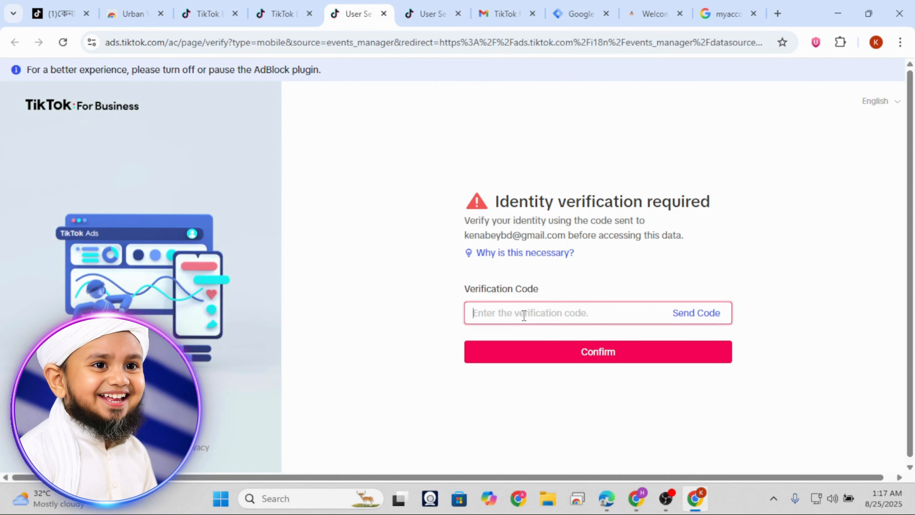
key("ctrl+v")
left_click(541, 350)
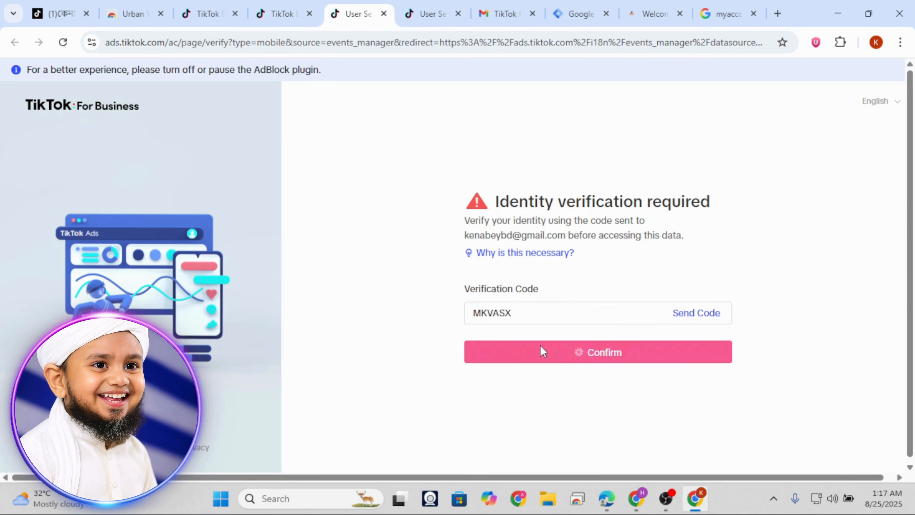
Step: Request a new verification code for the second identity check and copy it from the latest TikTok for Business e-mail
left_click(697, 313)
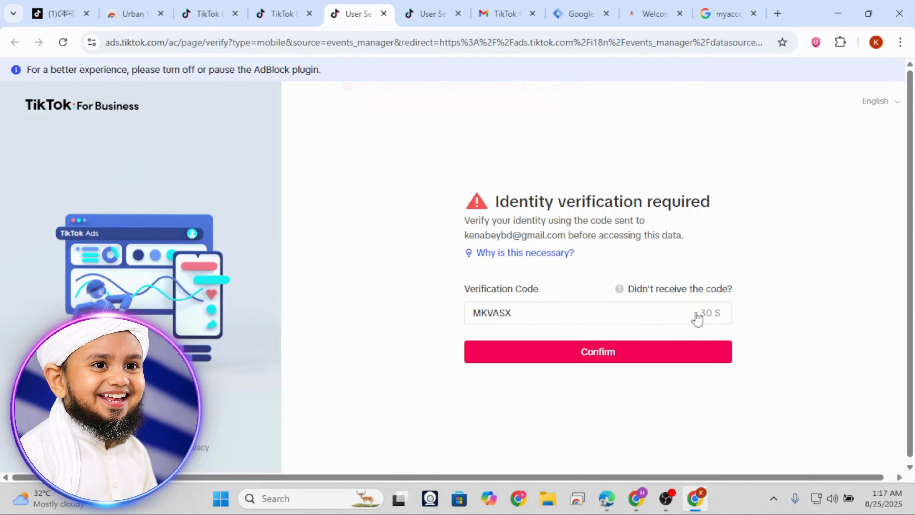
left_click(499, 15)
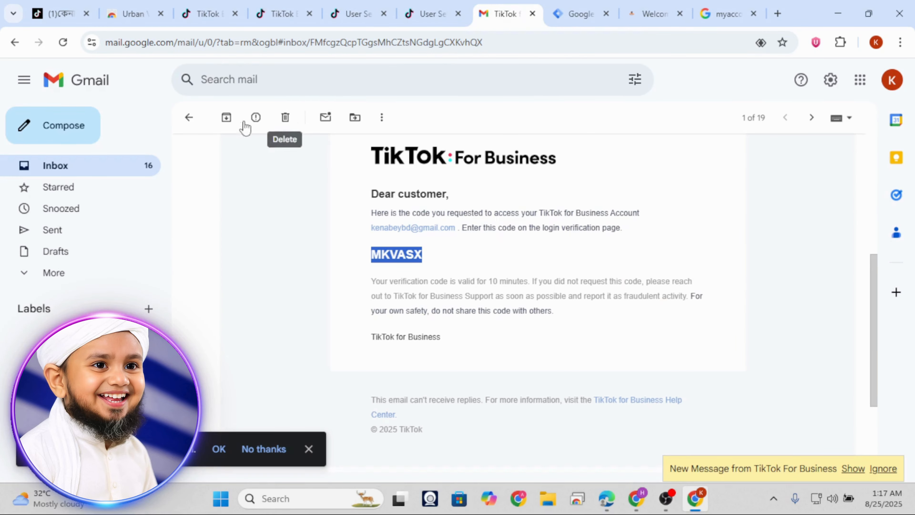
left_click(189, 119)
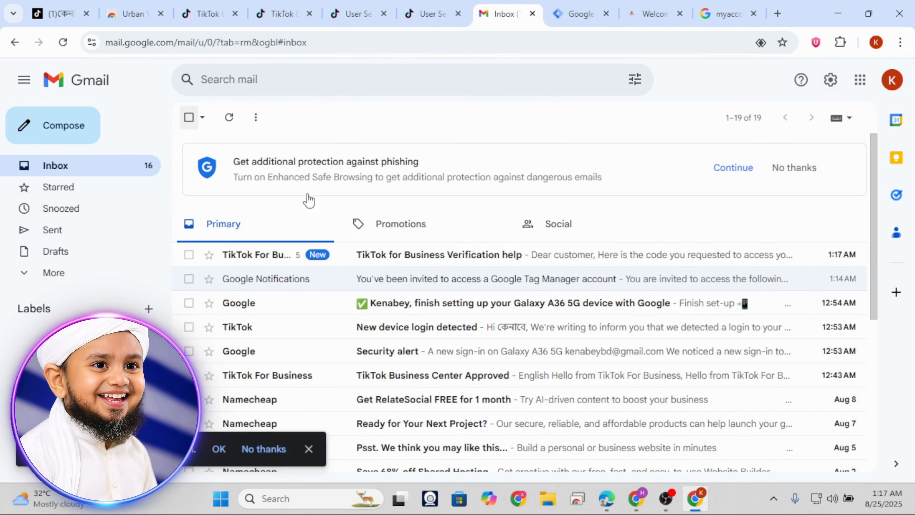
left_click(392, 267)
scroll(418, 360, "down", 5)
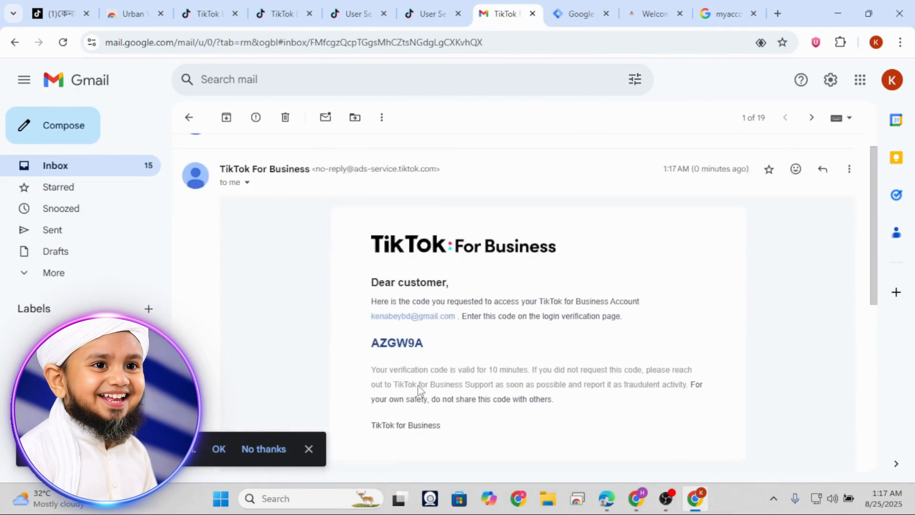
double_click(392, 232)
key("ctrl+c")
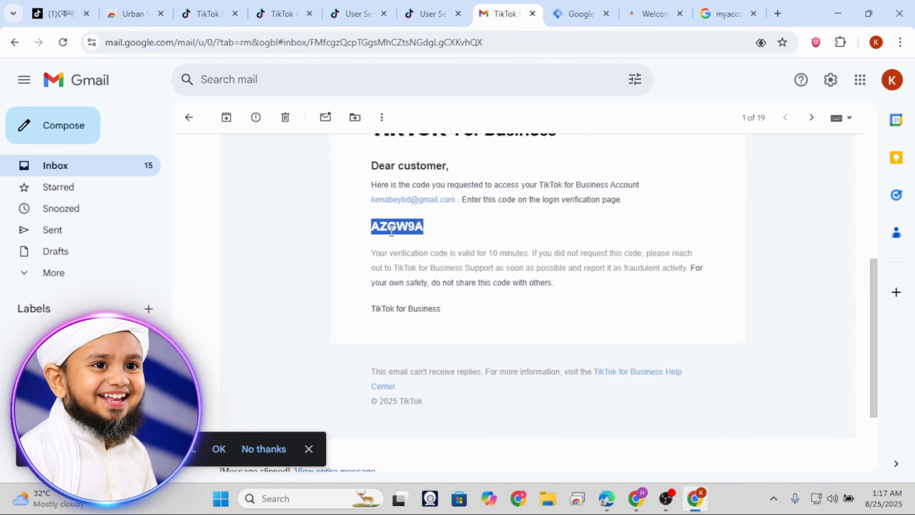
Step: Replace the old verification code with the newly copied one, confirm it and return to Events Manager
left_click(354, 14)
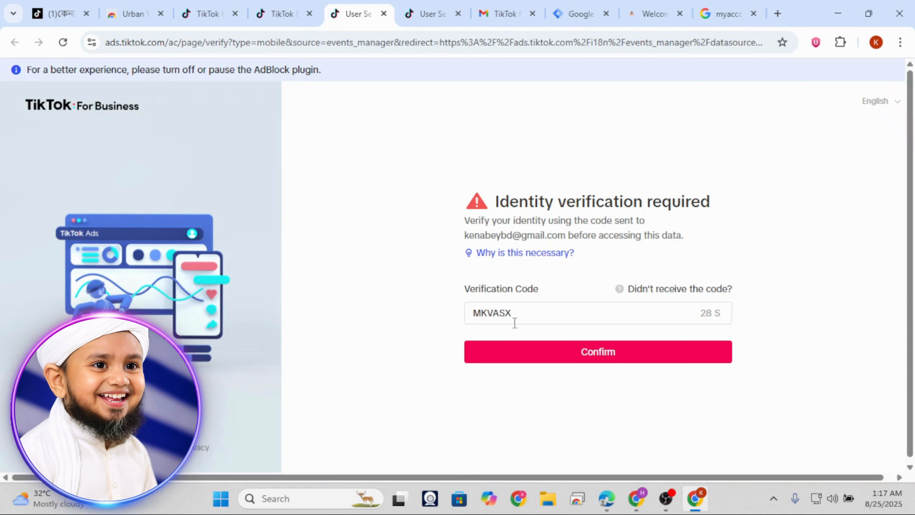
left_click_drag(515, 323, 461, 319)
key("ctrl+v")
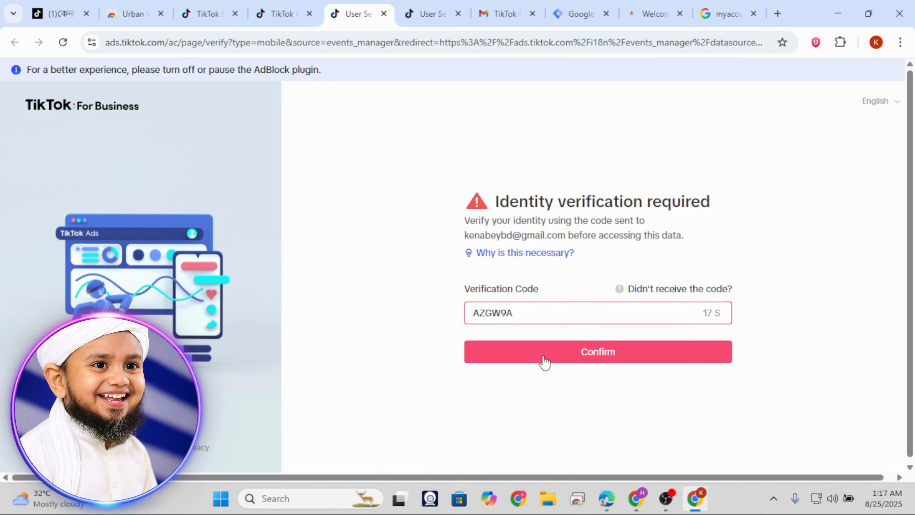
left_click(545, 360)
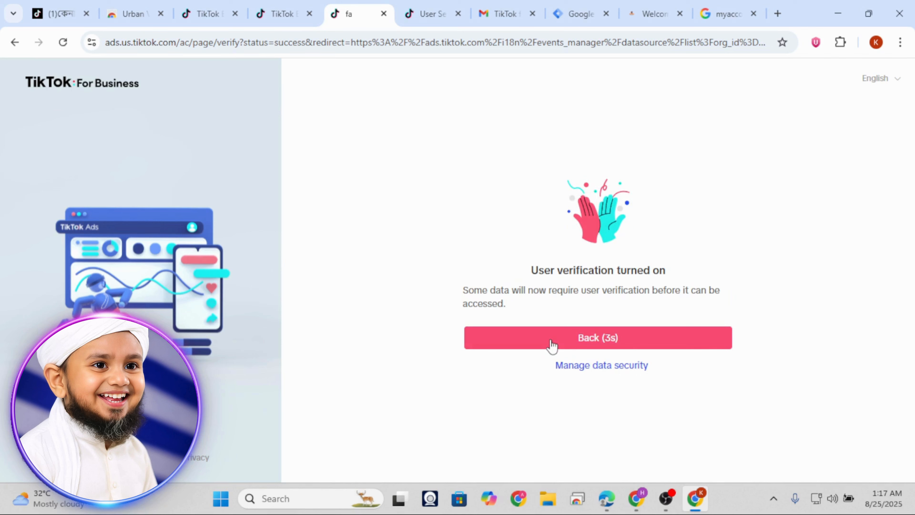
left_click(552, 341)
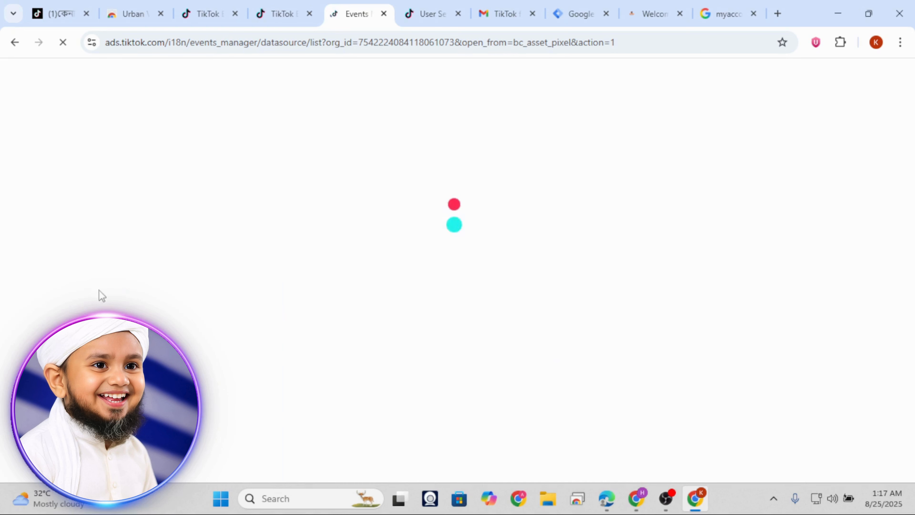
left_click(262, 15)
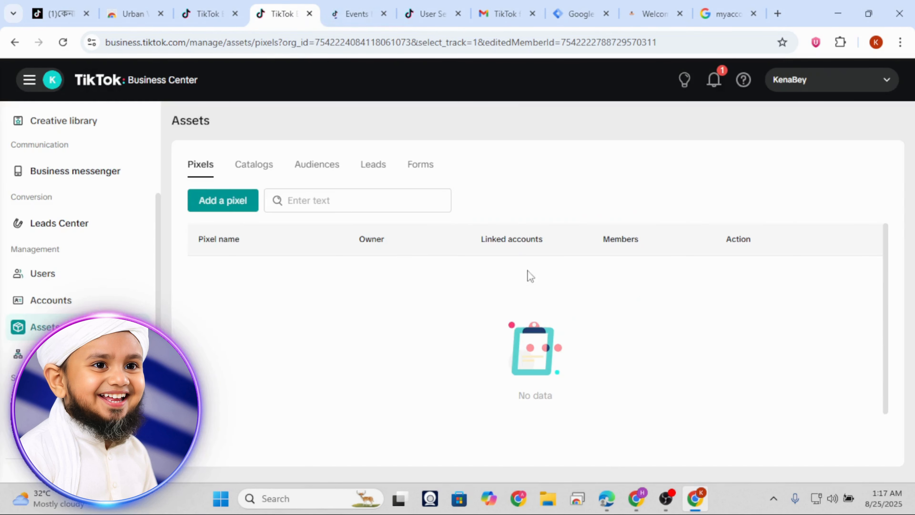
left_click(349, 17)
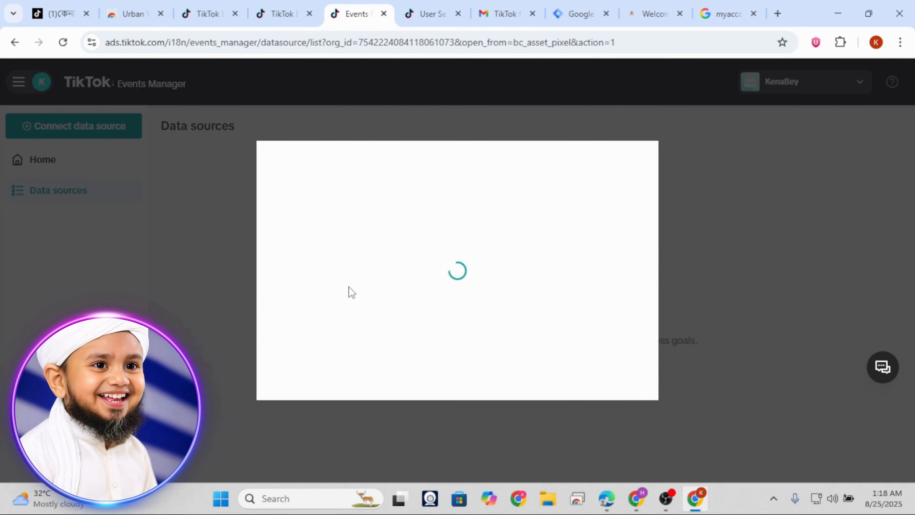
left_click(374, 243)
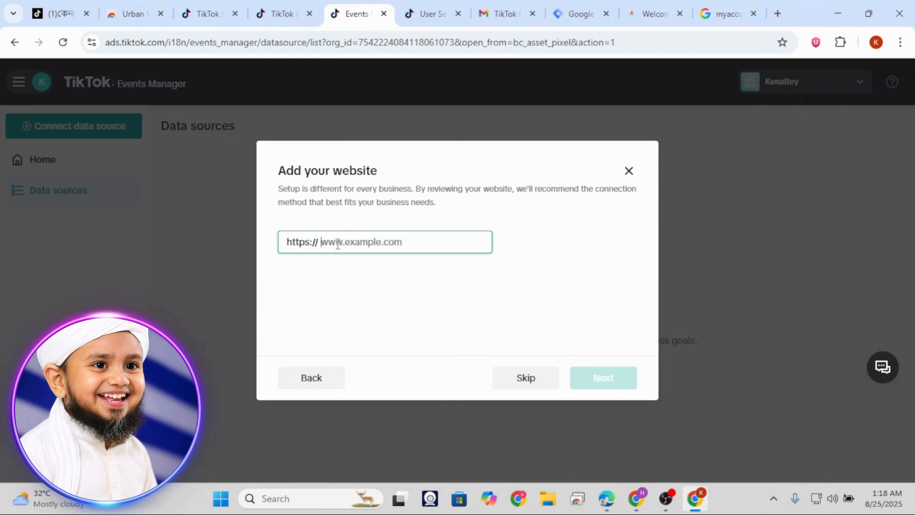
type("www")
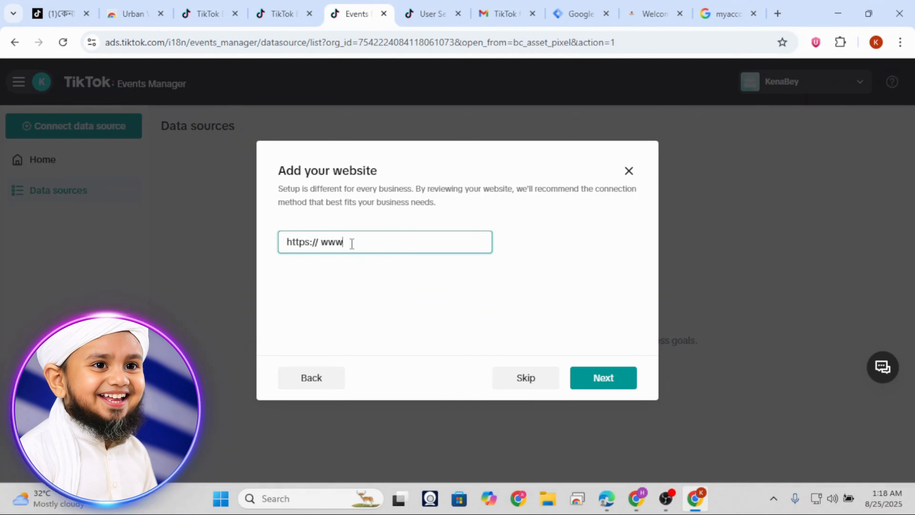
type(".kenab")
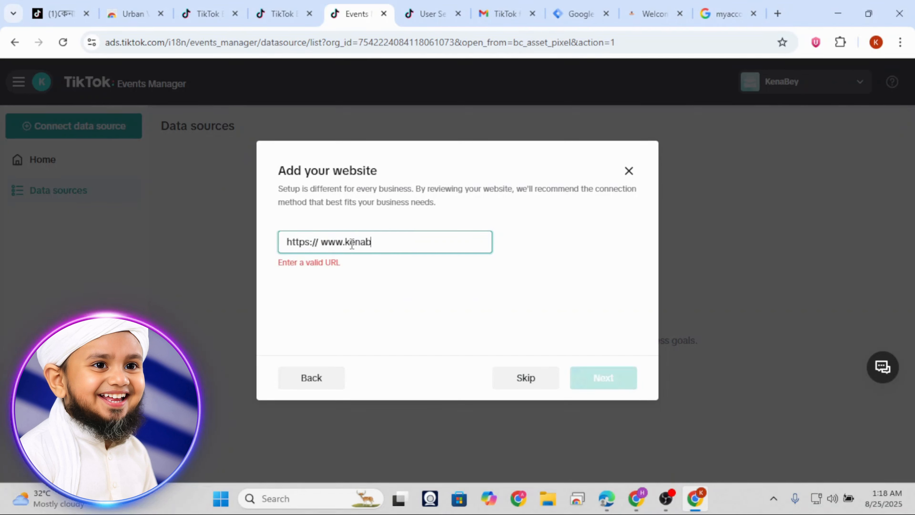
type("ey.comk")
left_click(515, 313)
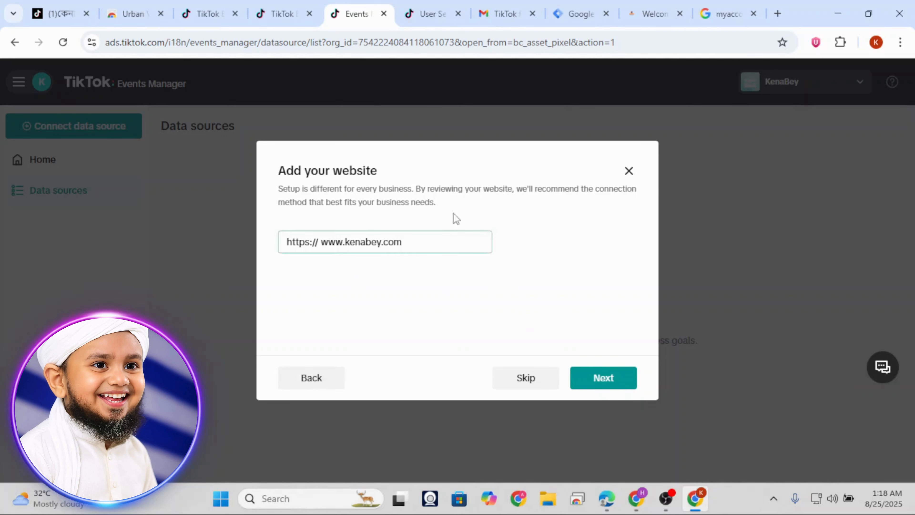
left_click(413, 239)
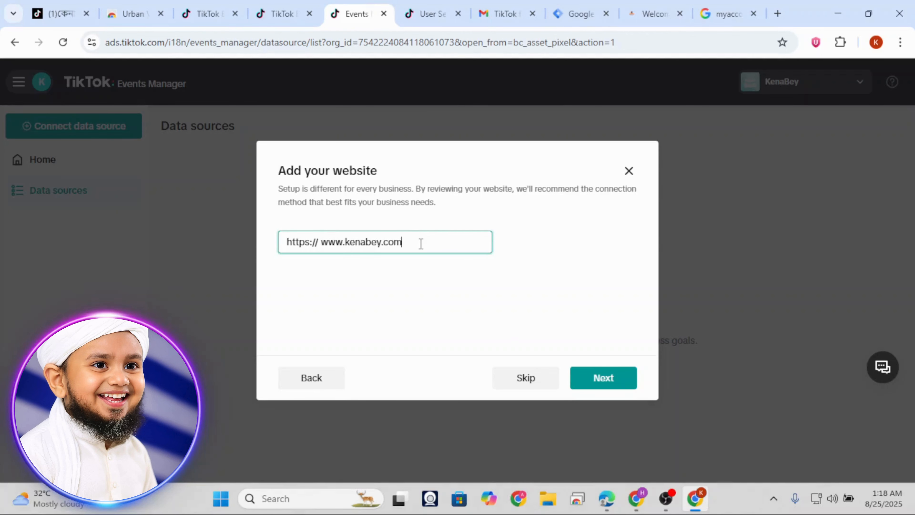
left_click(598, 378)
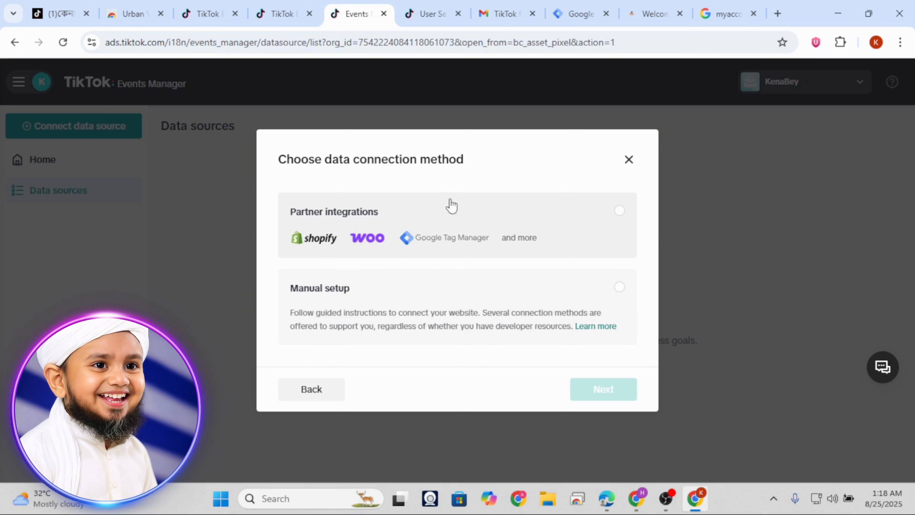
Step: Choose partner integrations as the data connection method with Google Tag Manager as the partner
left_click(521, 223)
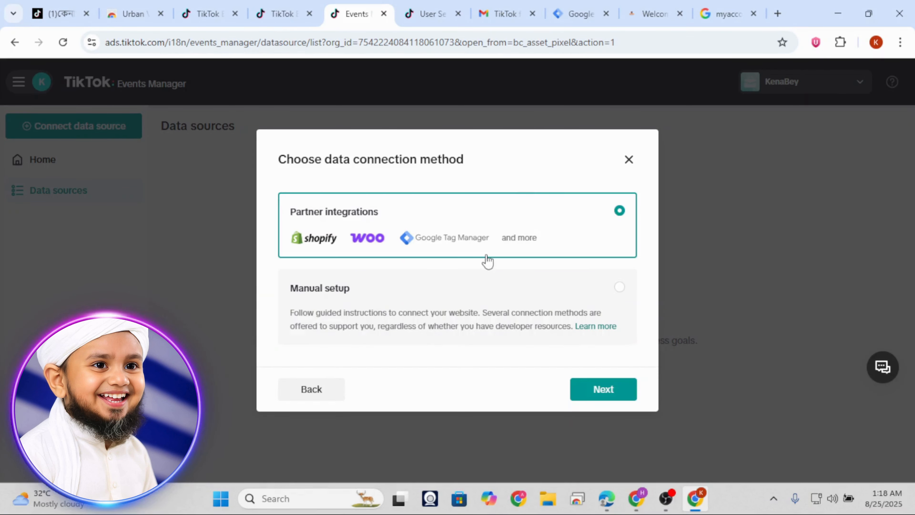
left_click(606, 394)
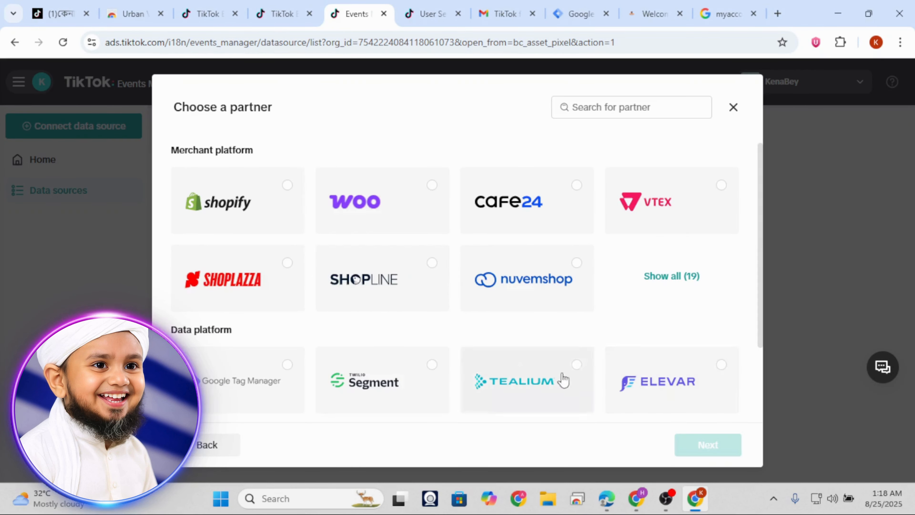
left_click(251, 380)
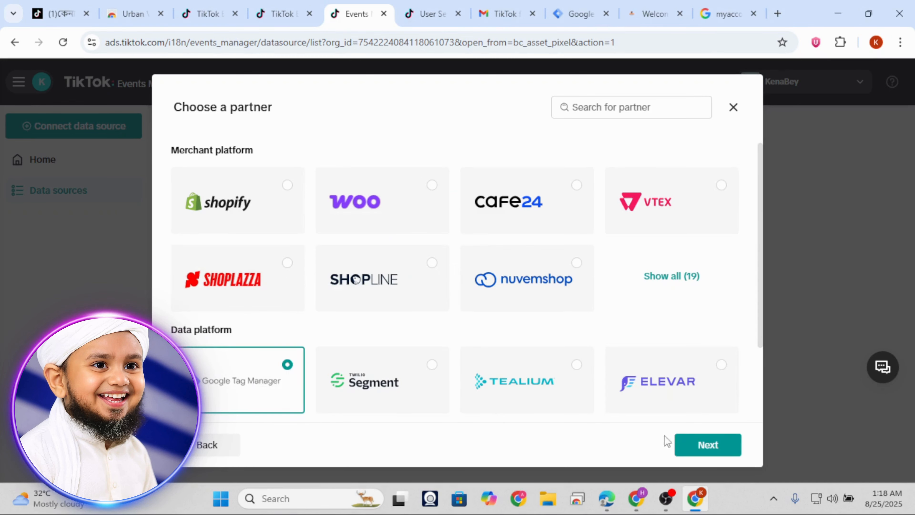
left_click(706, 445)
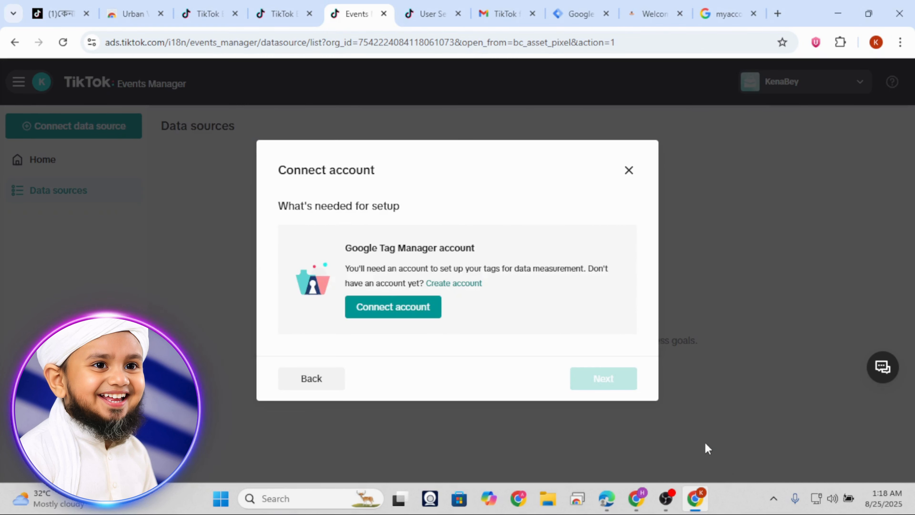
Step: Connect the KenaBey Google Tag Manager account, granting TikTok Pixel all requested Google permissions, and accept the connected account
left_click(389, 310)
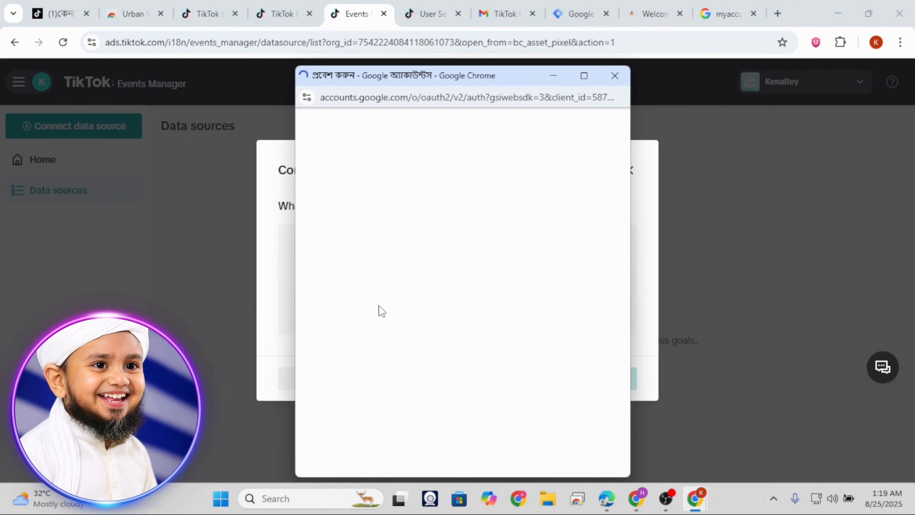
left_click(381, 307)
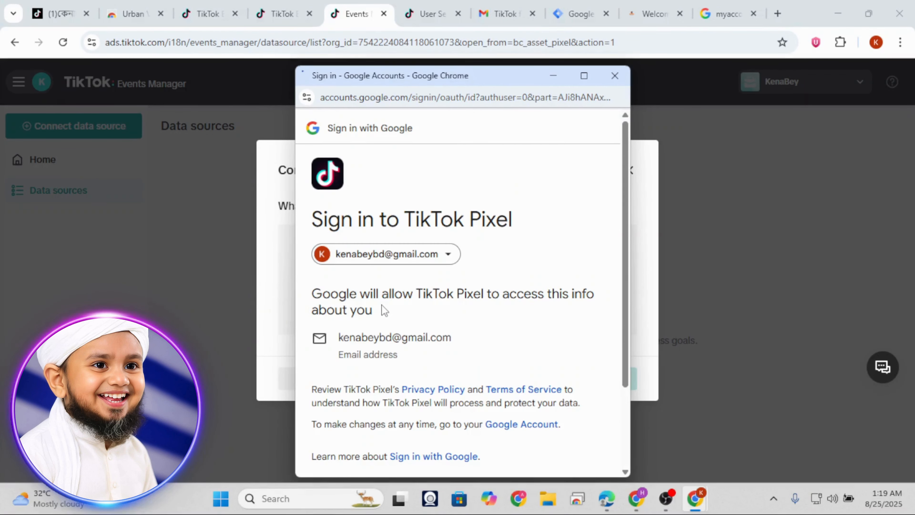
scroll(537, 299, "down", 3)
left_click(532, 405)
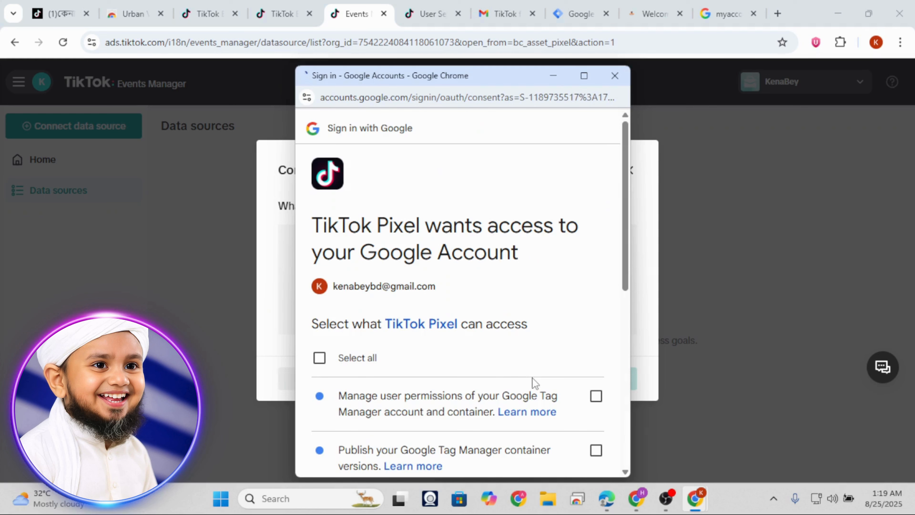
left_click(319, 358)
scroll(564, 441, "down", 5)
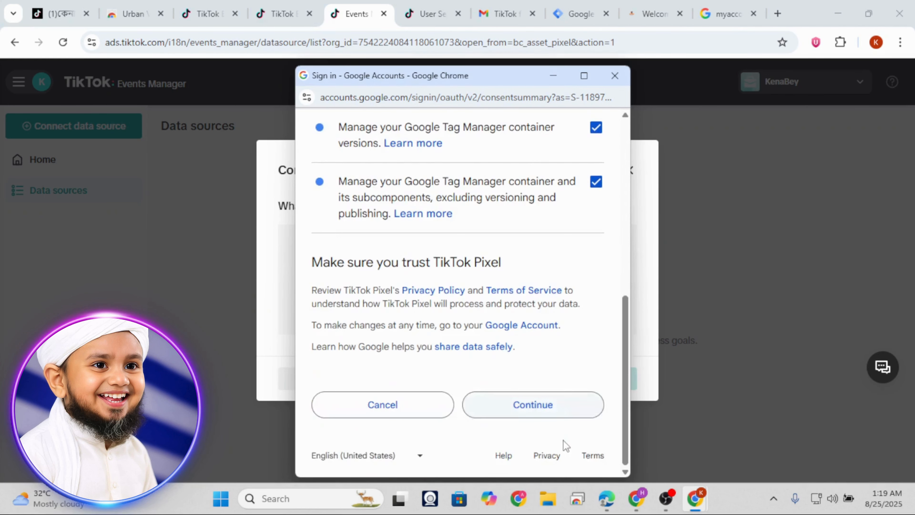
left_click(542, 402)
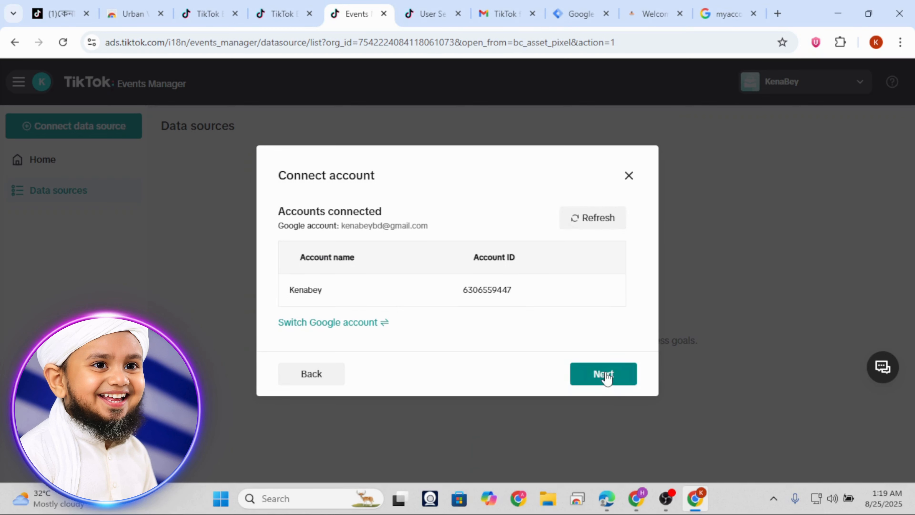
left_click(606, 377)
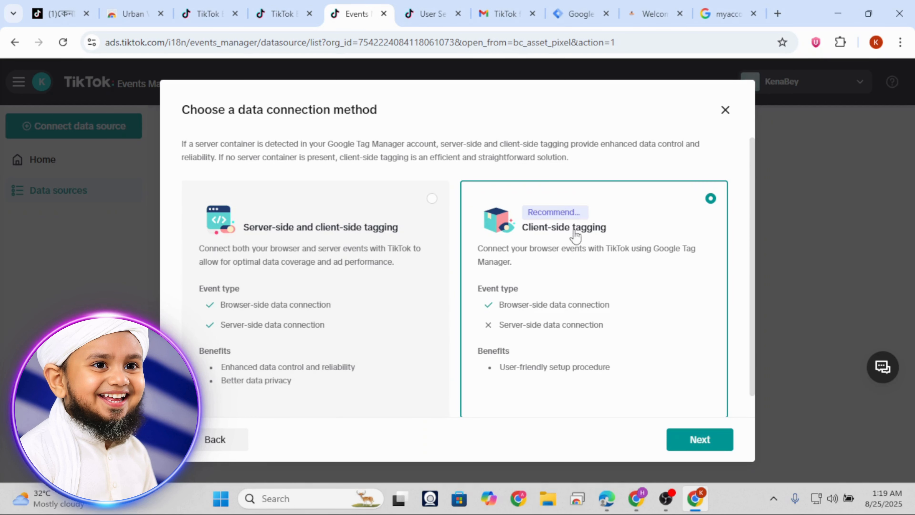
Step: Proceed with client-side tagging and the connected Kenabey account to reach the pixel creation stage
scroll(593, 285, "down", 1)
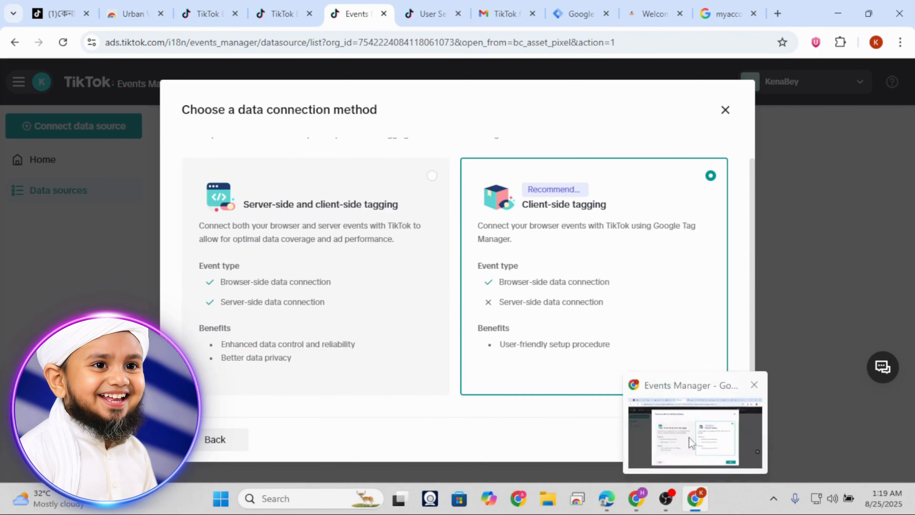
left_click(684, 434)
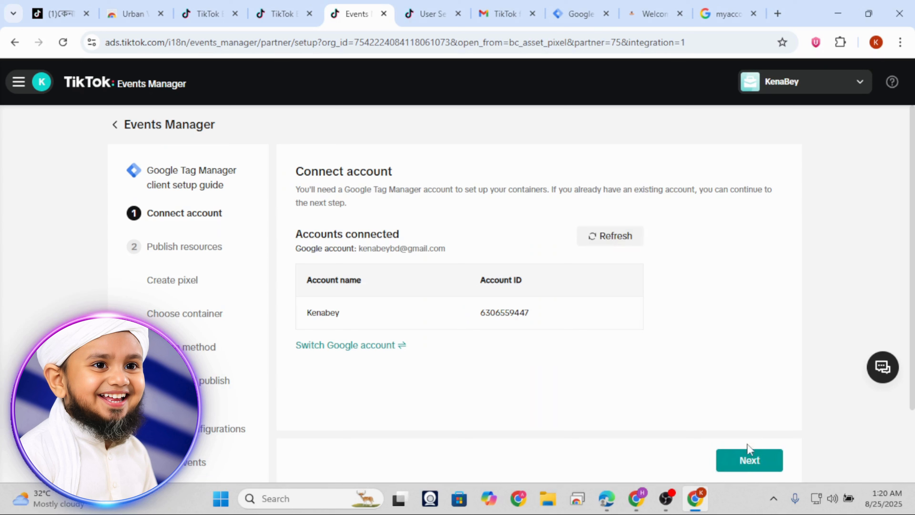
left_click(739, 463)
Step: Name the pixel Kenabey and continue to the container selection
left_click(359, 249)
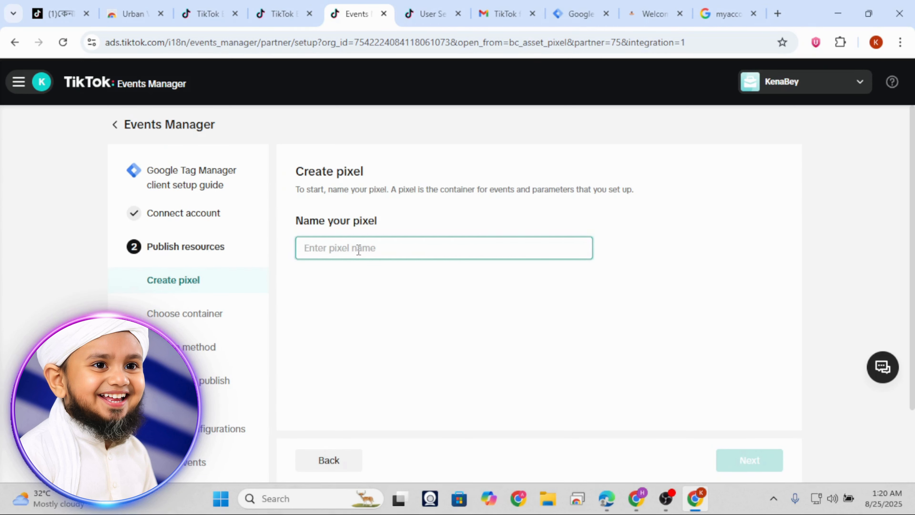
type("Kenabey")
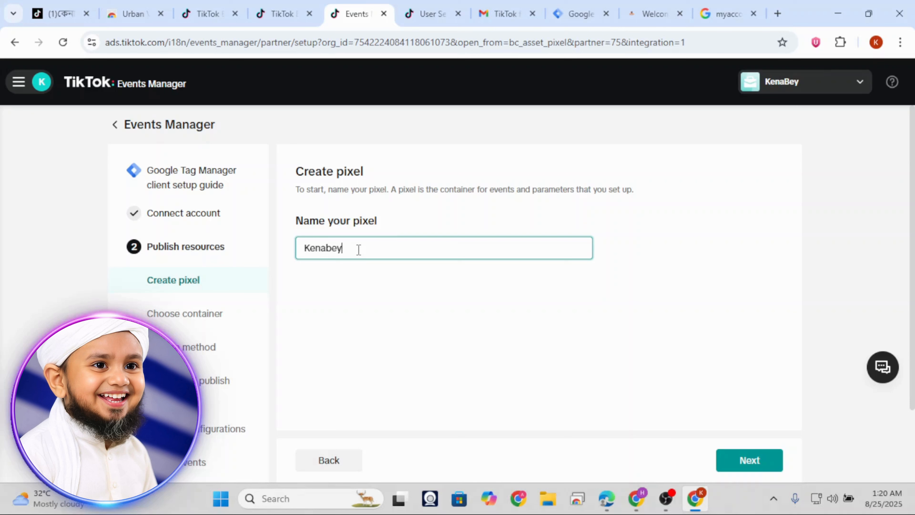
left_click(744, 465)
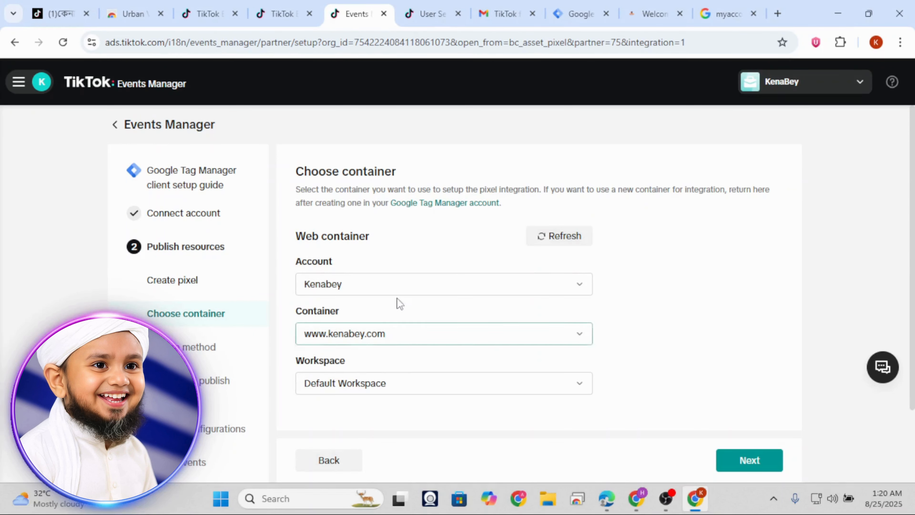
left_click(409, 288)
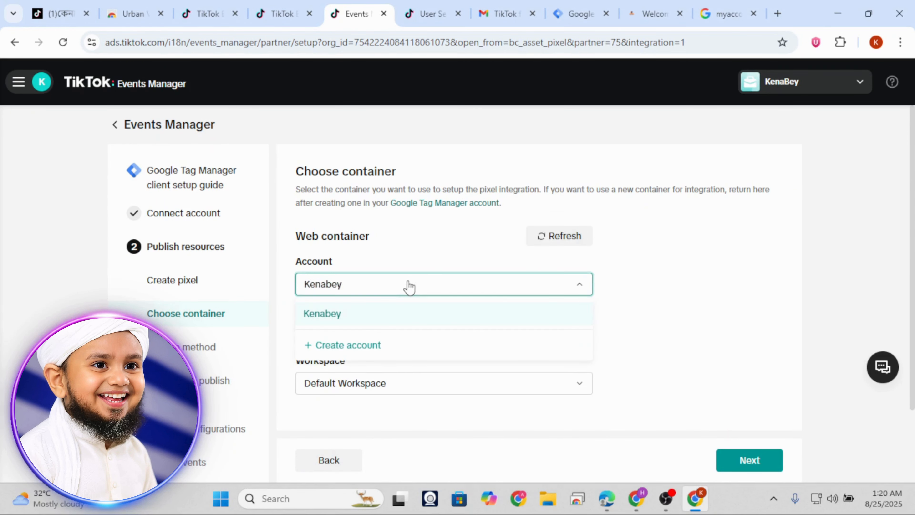
left_click(410, 288)
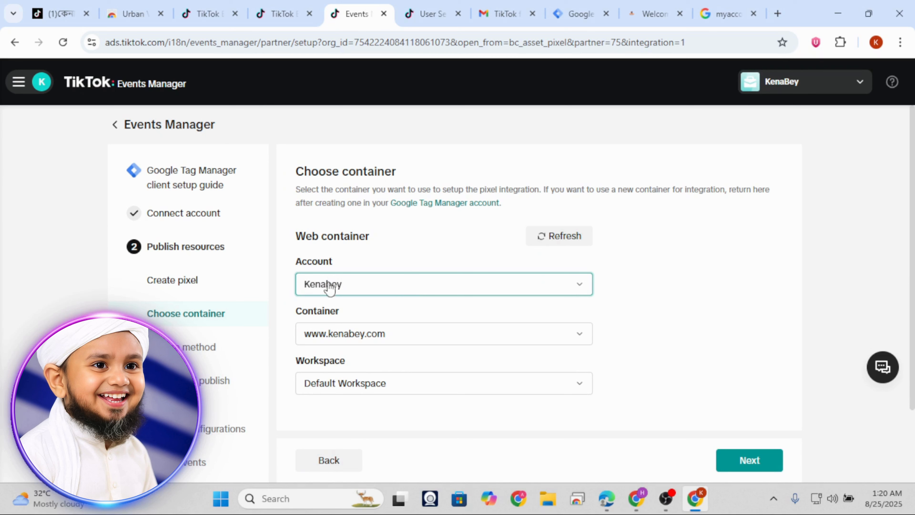
left_click(757, 464)
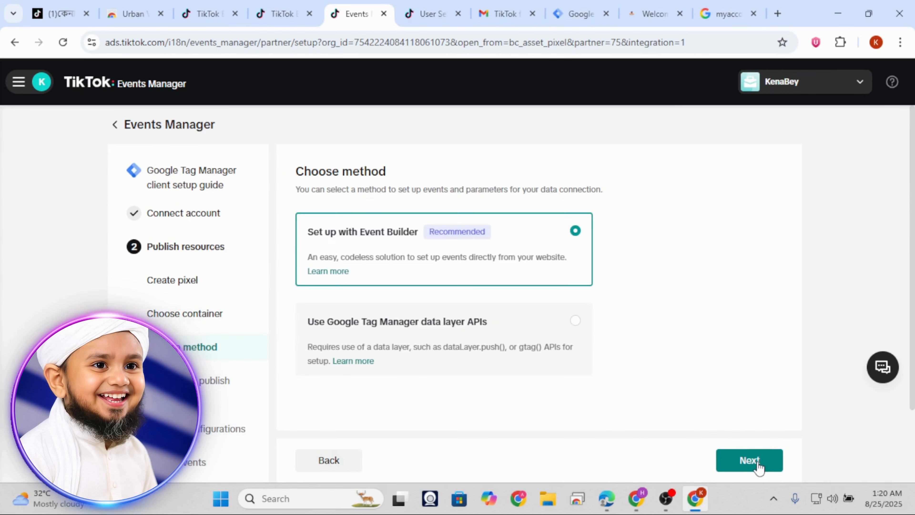
Step: Choose Google Tag Manager data layer APIs as the event setup method and review the resources awaiting publication
left_click(464, 334)
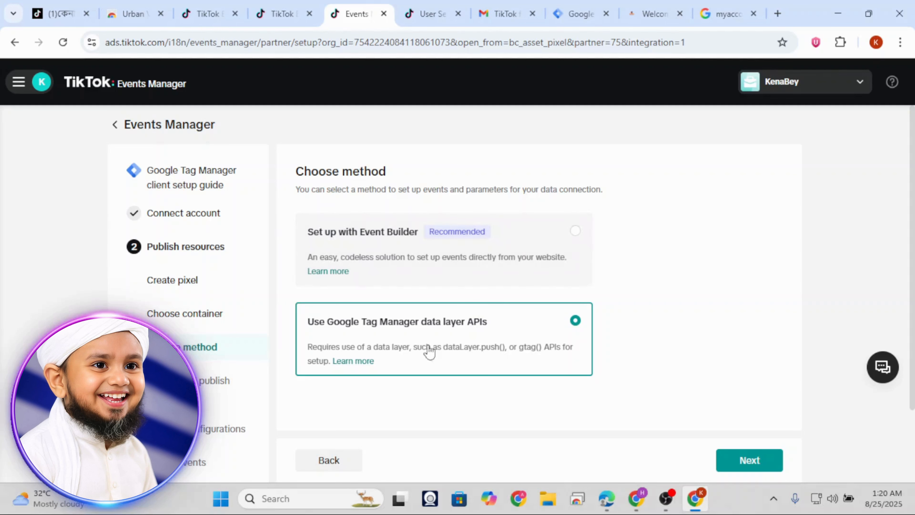
left_click(745, 463)
scroll(464, 343, "down", 4)
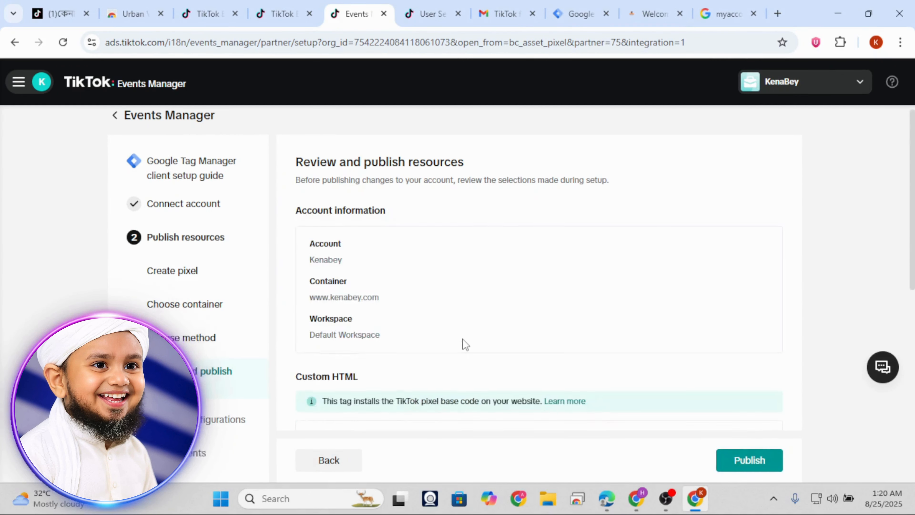
scroll(466, 344, "up", 4)
scroll(465, 340, "down", 2)
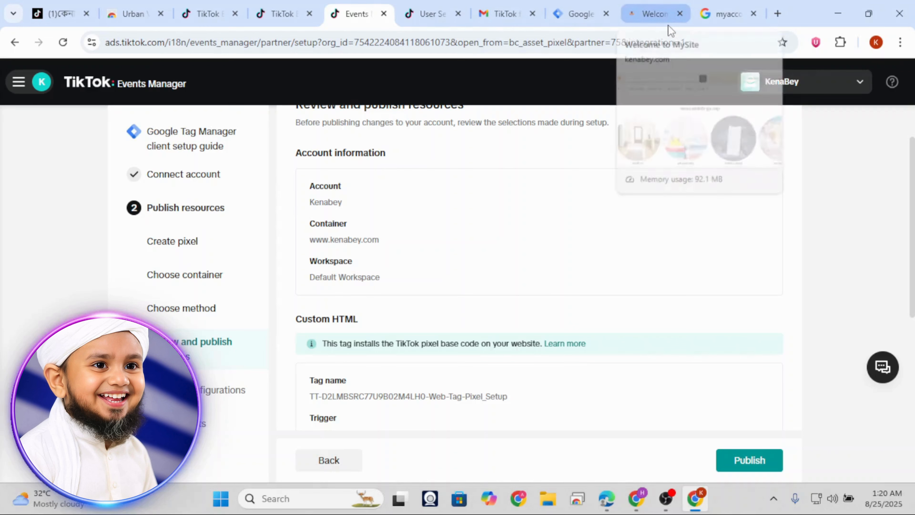
Step: Search the web for "tiktok pixel helper" and open the extension's Chrome Web Store page
left_click(715, 22)
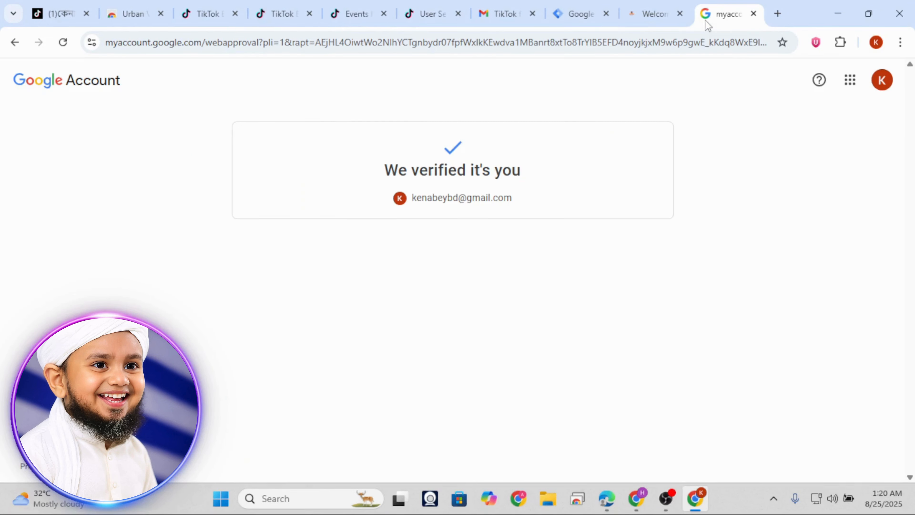
left_click(477, 40)
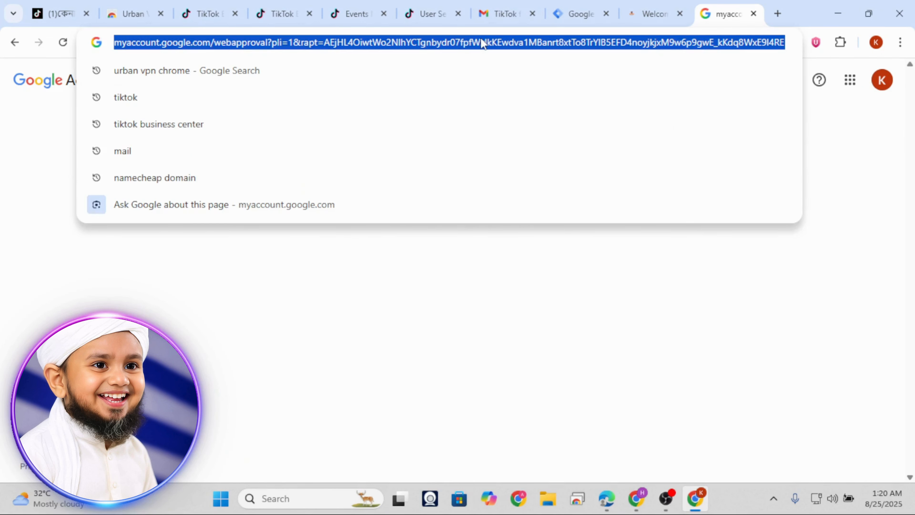
type("pixel")
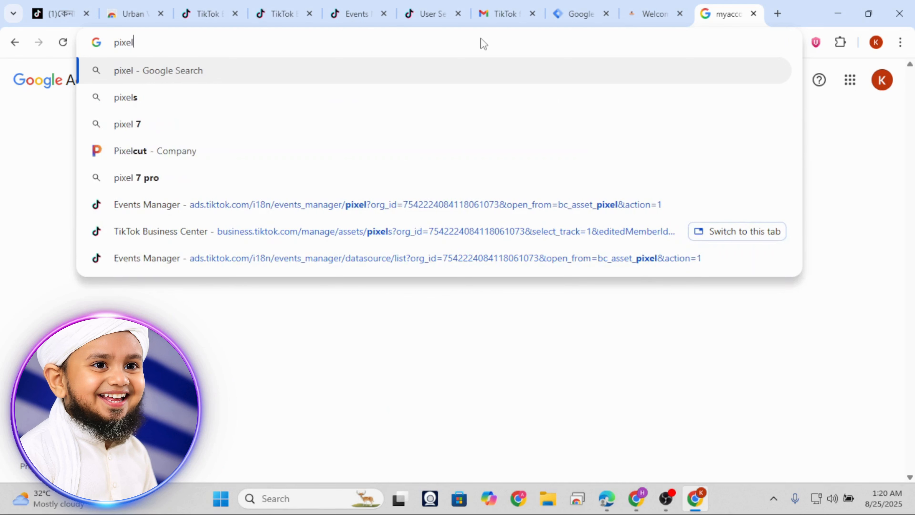
key("BackSpace")
key("BackSpace")
key("BackSpace")
key("BackSpace")
key("BackSpace")
key("BackSpace")
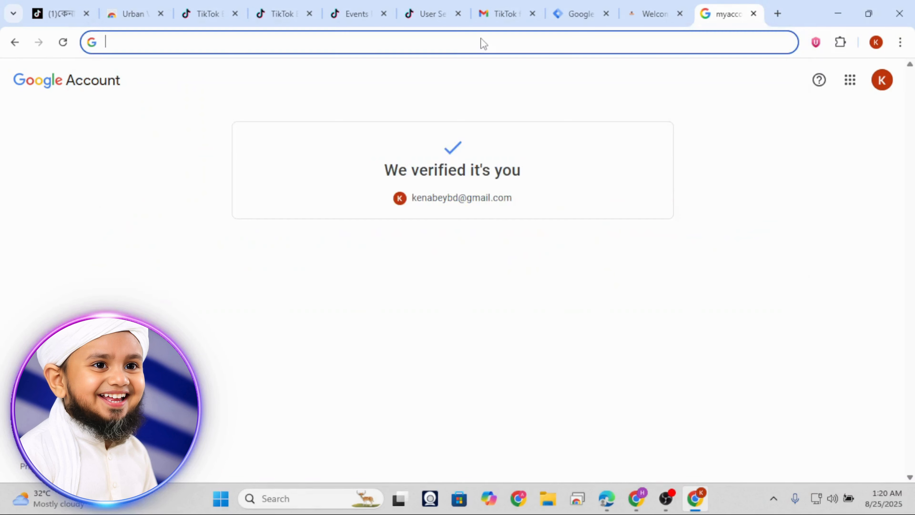
type("Tiktok ")
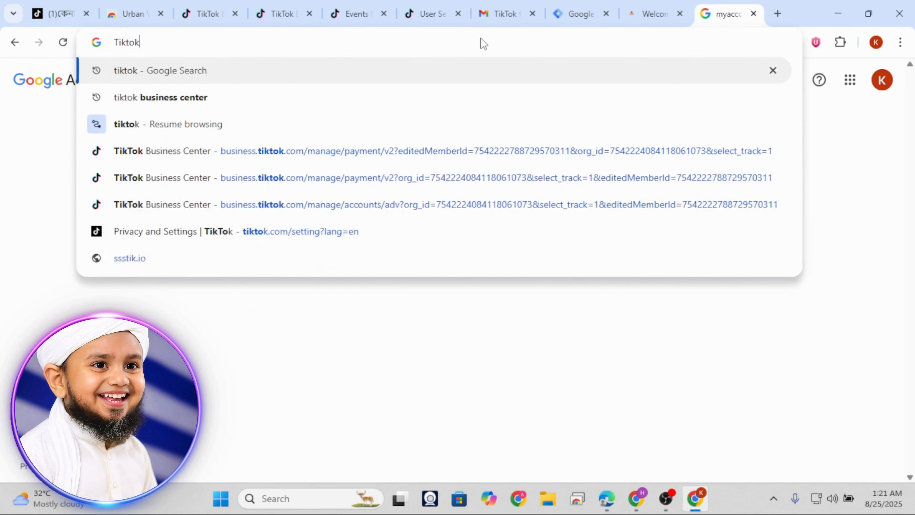
type("pixel")
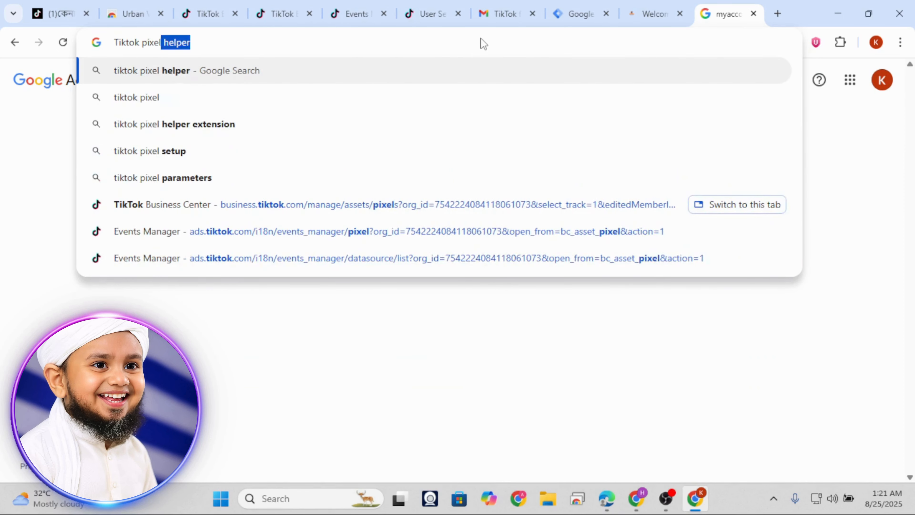
left_click(433, 77)
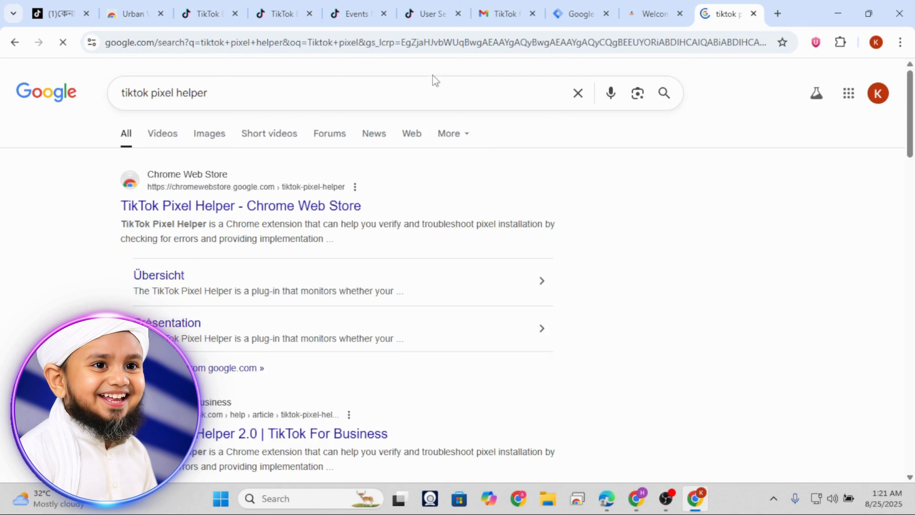
left_click(147, 216)
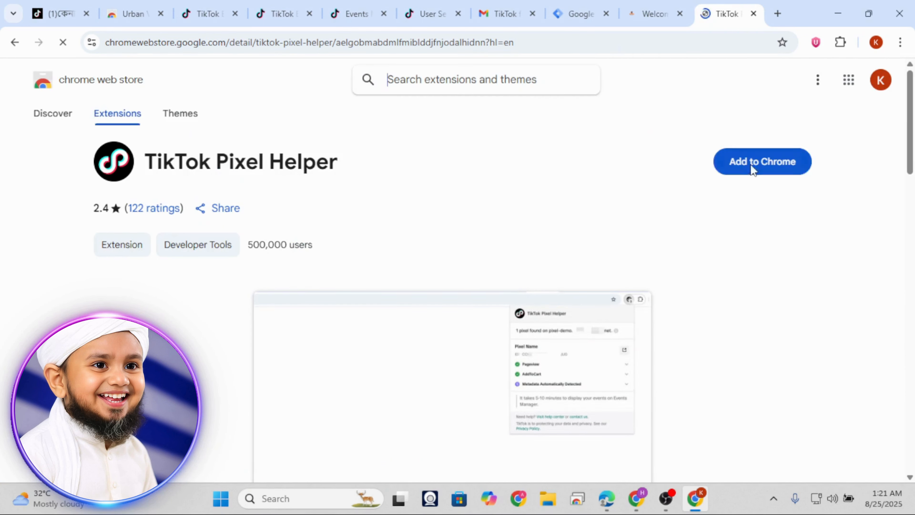
Step: Add the TikTok Pixel Helper extension to Chrome and pin it for quick access
left_click(752, 169)
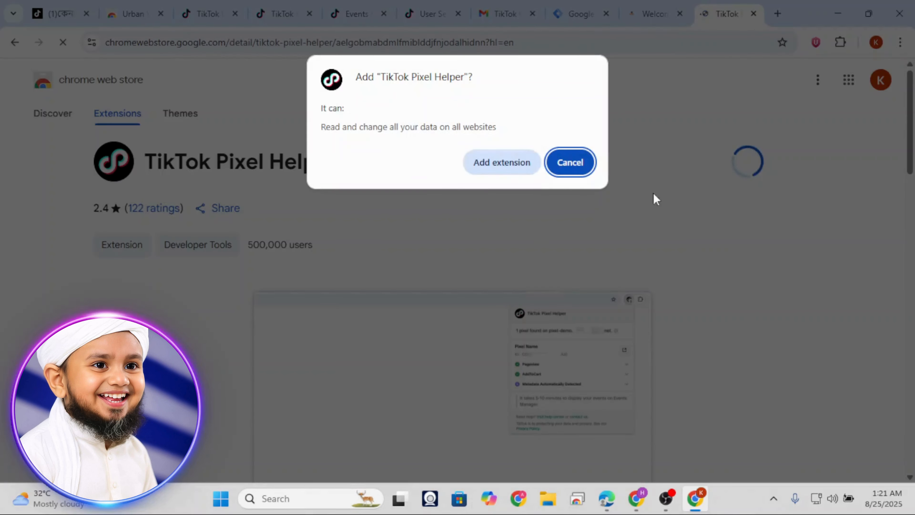
left_click(490, 166)
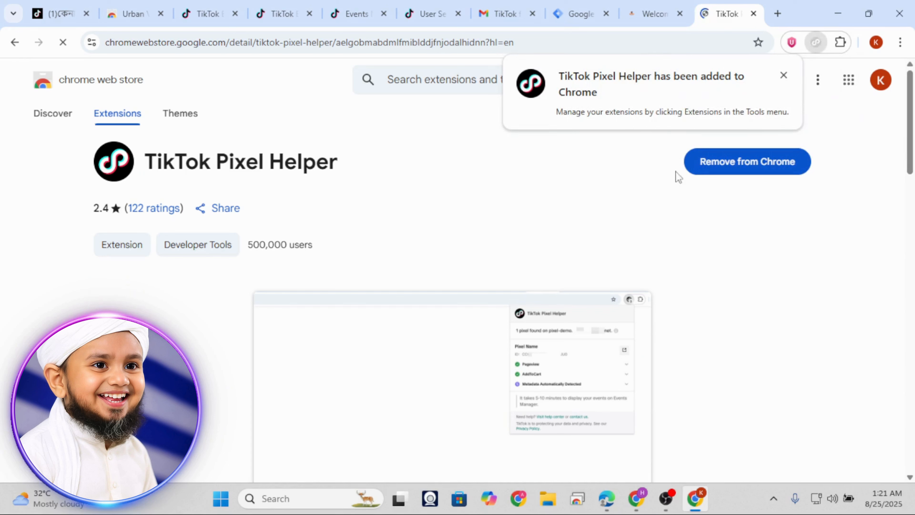
left_click(840, 42)
left_click(792, 146)
left_click(616, 155)
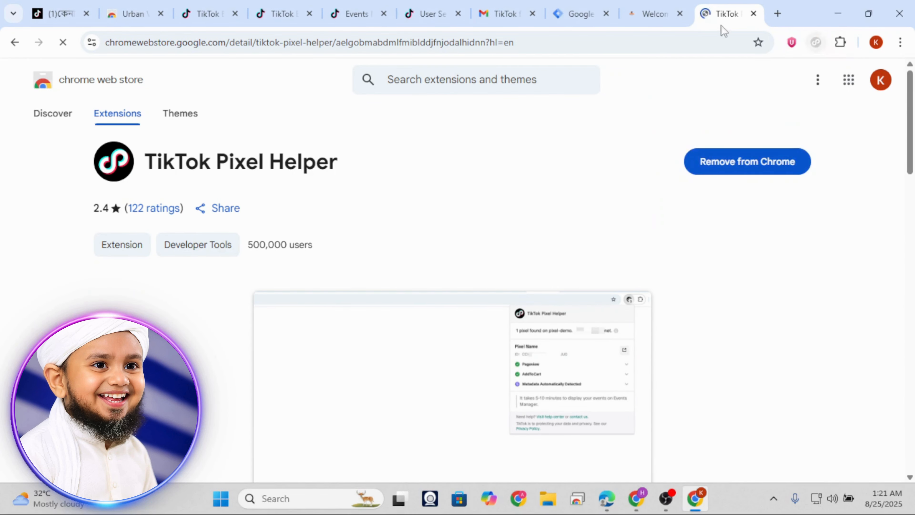
Step: Reload kenabey.com and check its home page and kitchen cleaner spray product page with TikTok Pixel Helper
left_click(650, 15)
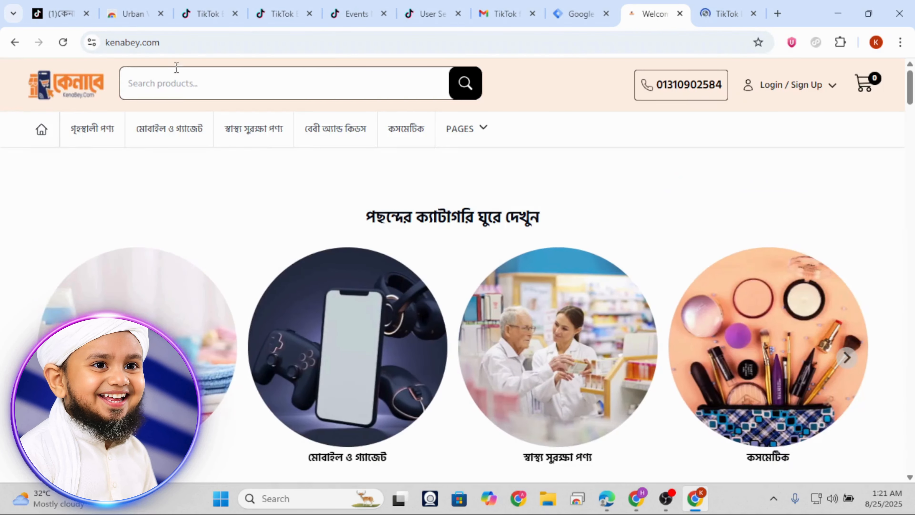
left_click(127, 40)
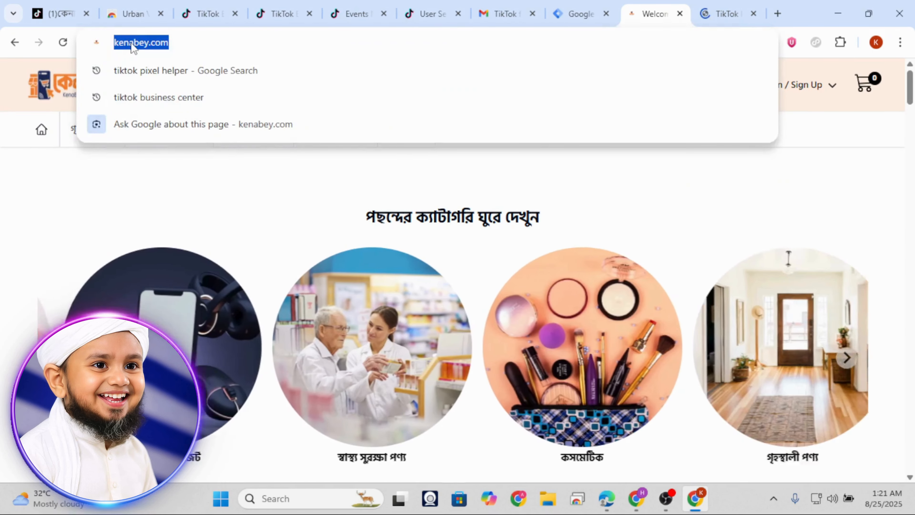
key("Return")
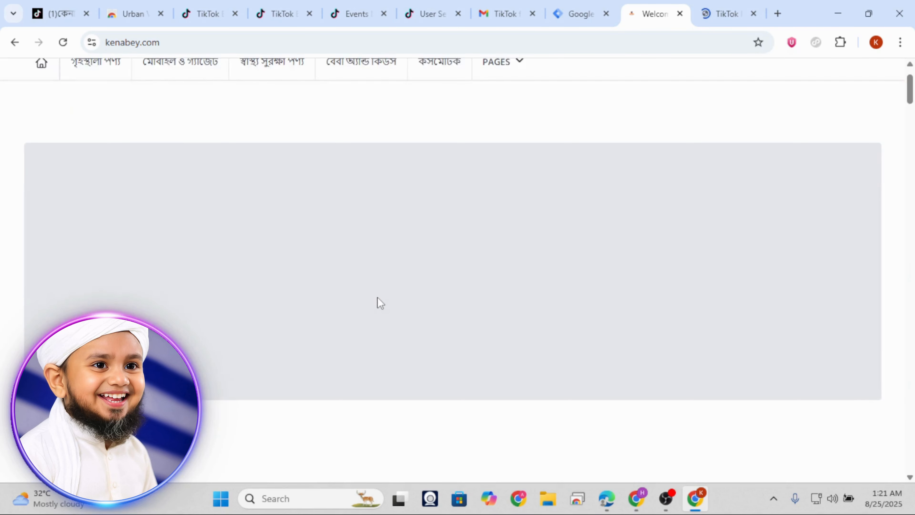
scroll(377, 297, "down", 5)
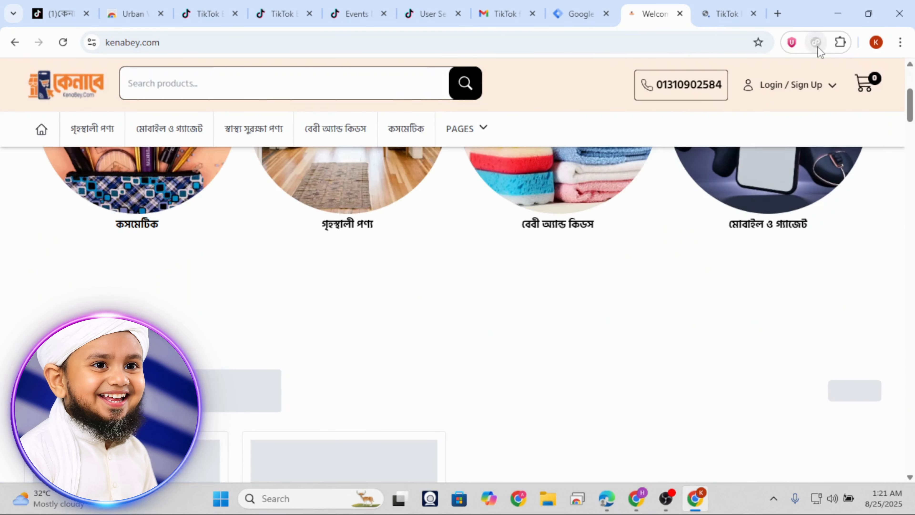
left_click(817, 42)
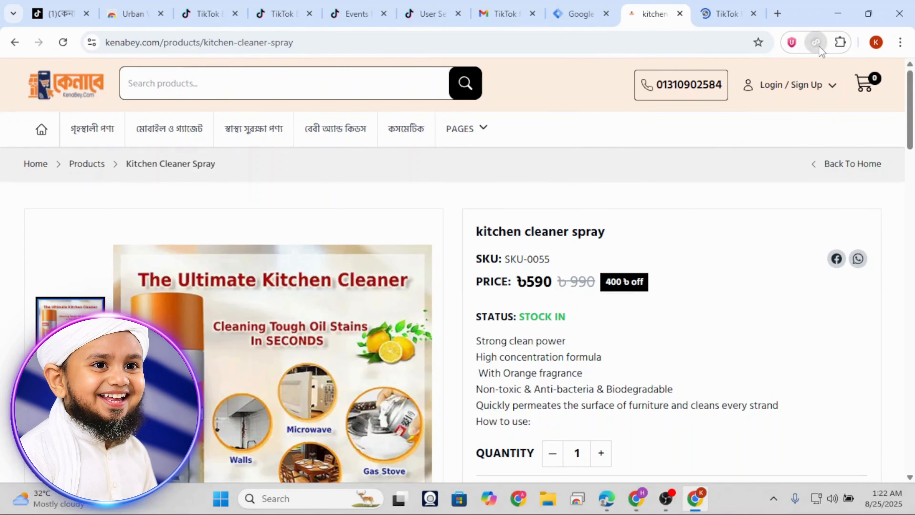
left_click(819, 46)
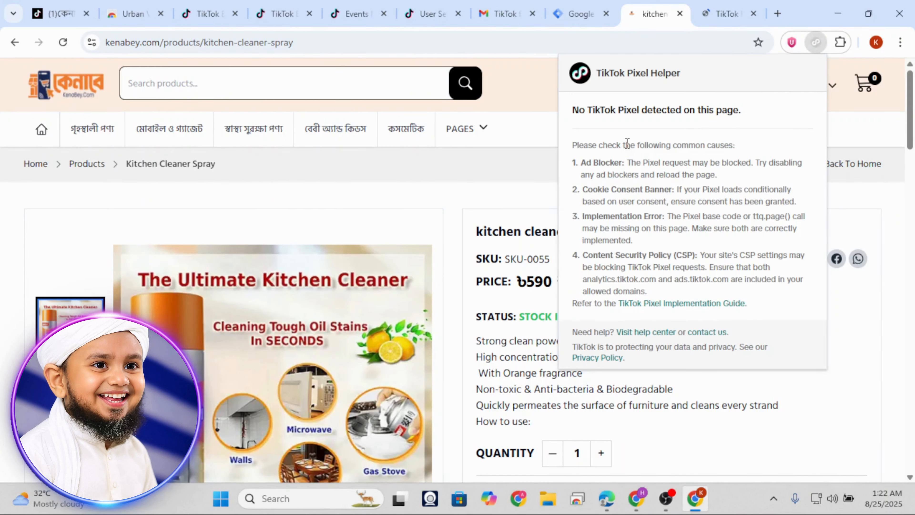
Step: Return to TikTok Events Manager, confirm the tag details, publish the resources and continue the setup
left_click(353, 15)
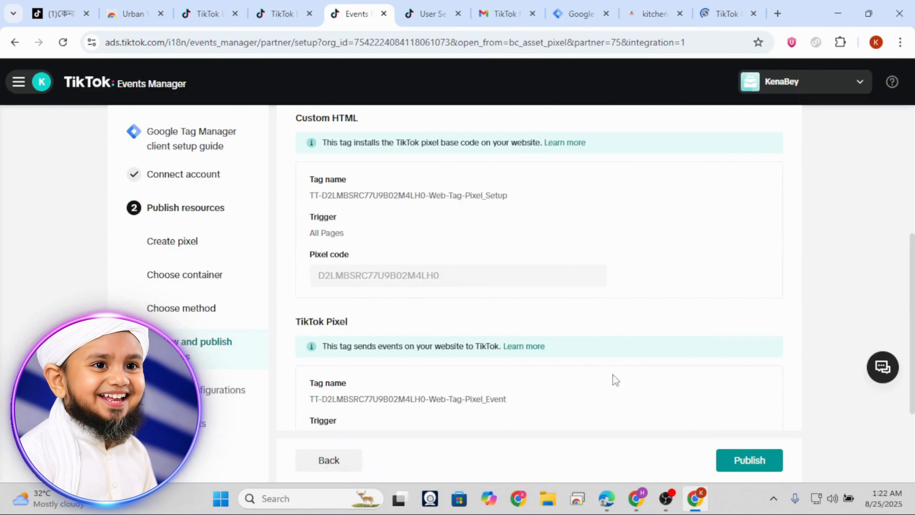
scroll(483, 277, "down", 3)
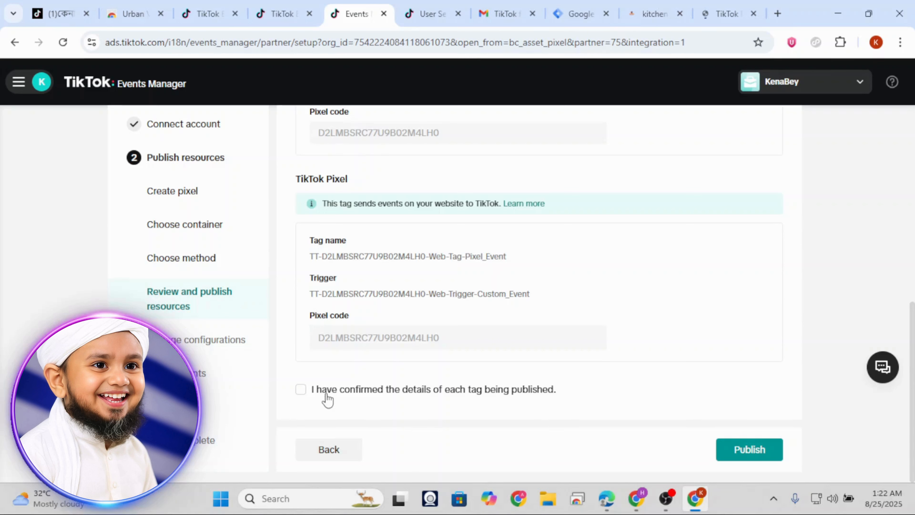
left_click(309, 392)
left_click(765, 453)
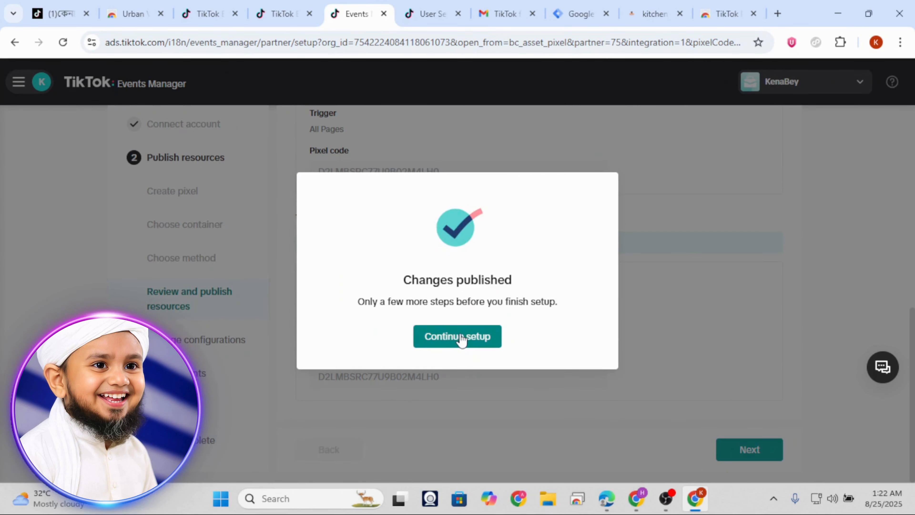
left_click(461, 337)
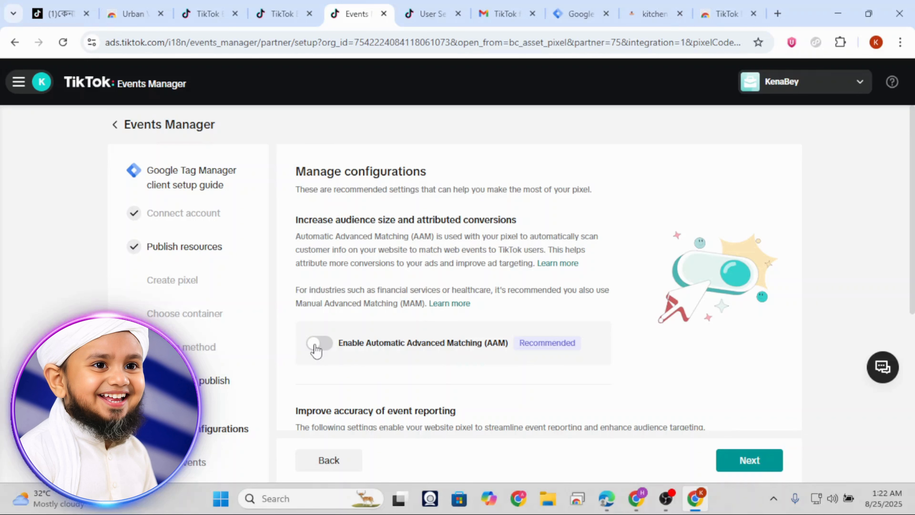
Step: Enable Automatic Advanced Matching for email and phone number plus automatic event setup, and proceed to the event setup stage
left_click(319, 343)
scroll(324, 356, "down", 7)
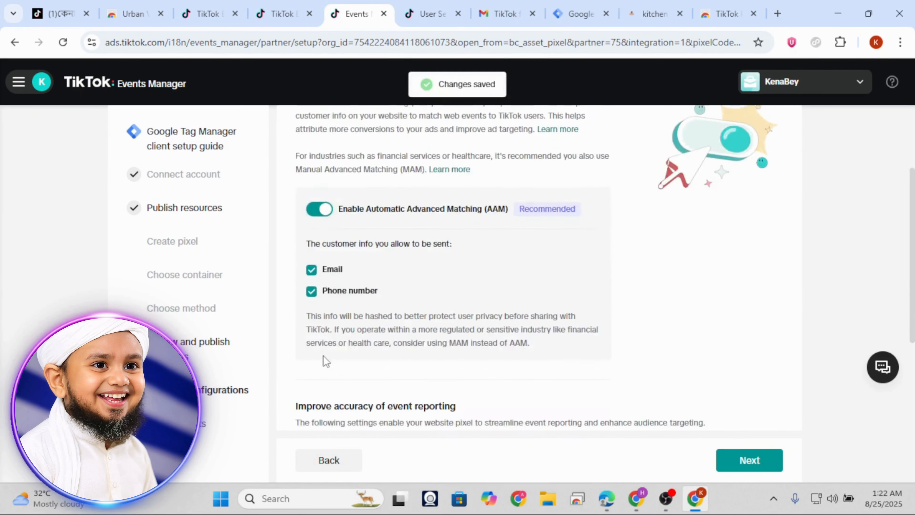
left_click(319, 328)
scroll(343, 343, "down", 4)
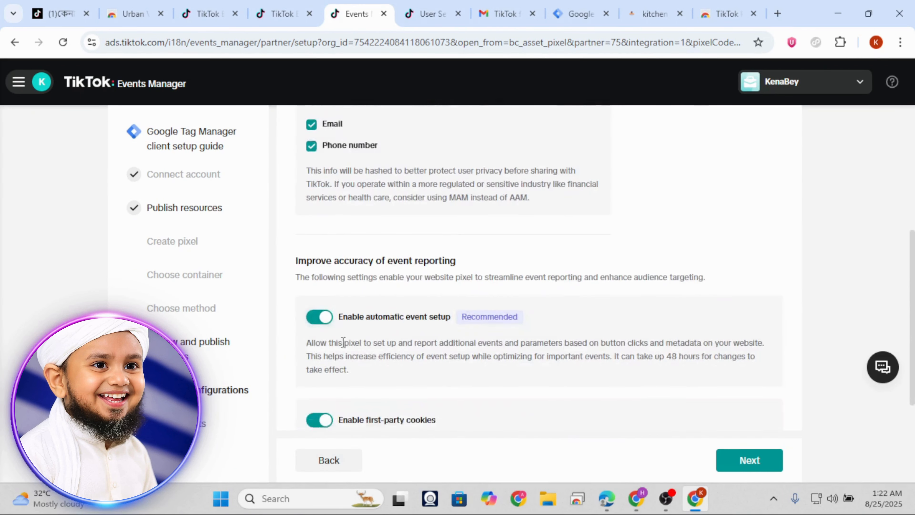
left_click(759, 448)
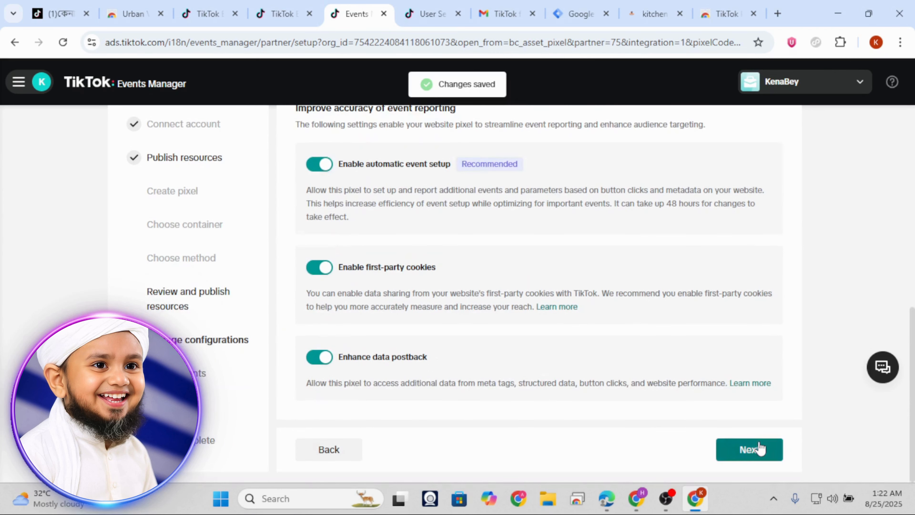
Step: Accept the event setup and testing stages without changes and finish the Google Tag Manager client setup
scroll(415, 404, "down", 5)
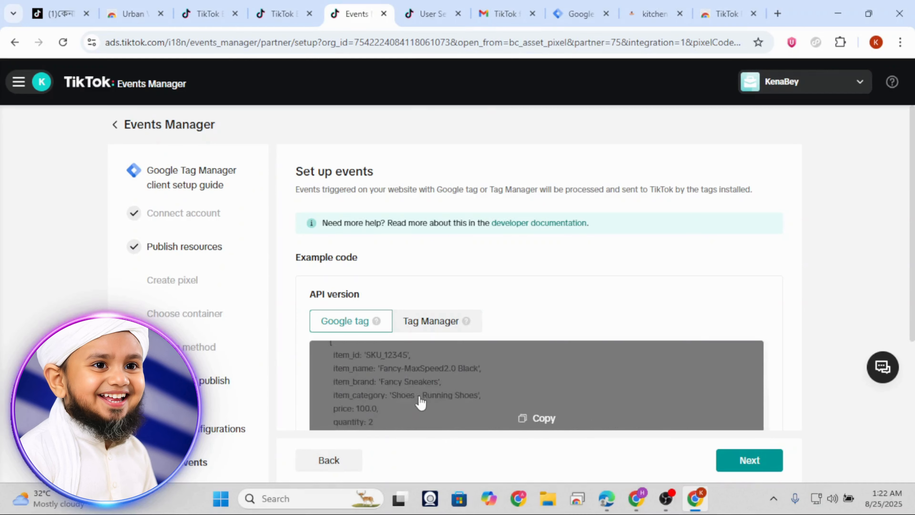
left_click(752, 455)
scroll(732, 418, "down", 5)
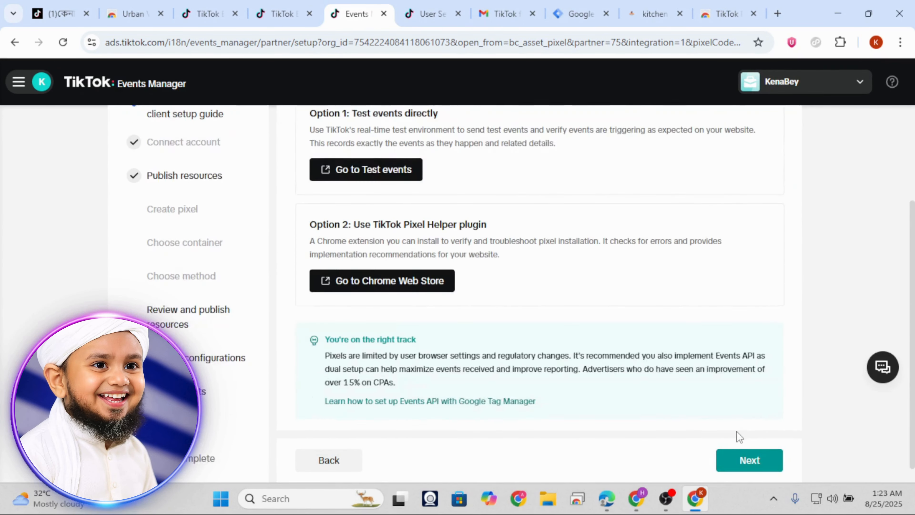
left_click(753, 447)
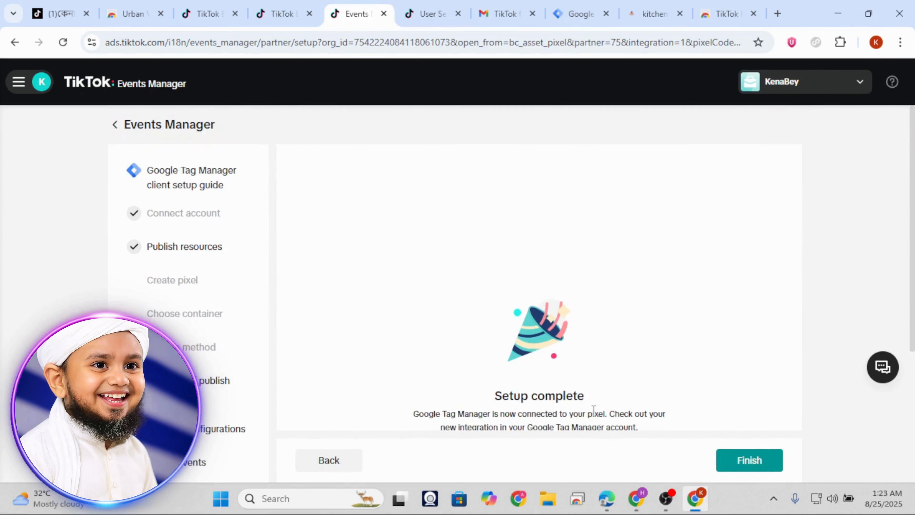
scroll(725, 442, "down", 3)
left_click(750, 465)
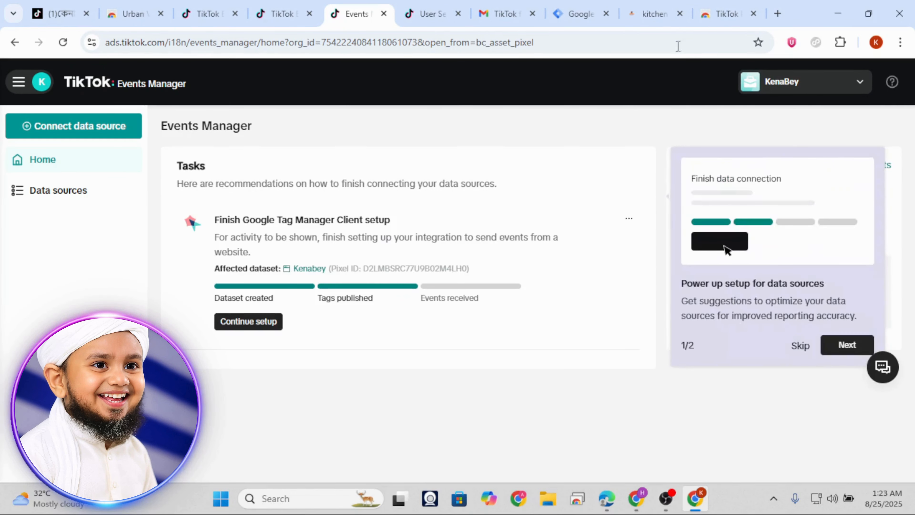
Step: Reload the kitchen cleaner spray product page on kenabey.com and recheck pixel detection with TikTok Pixel Helper
left_click(646, 10)
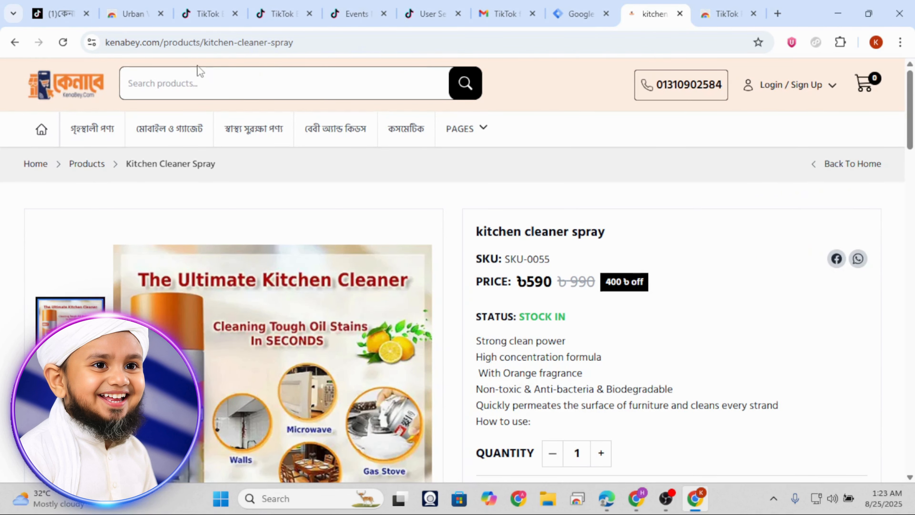
left_click(194, 40)
key("Return")
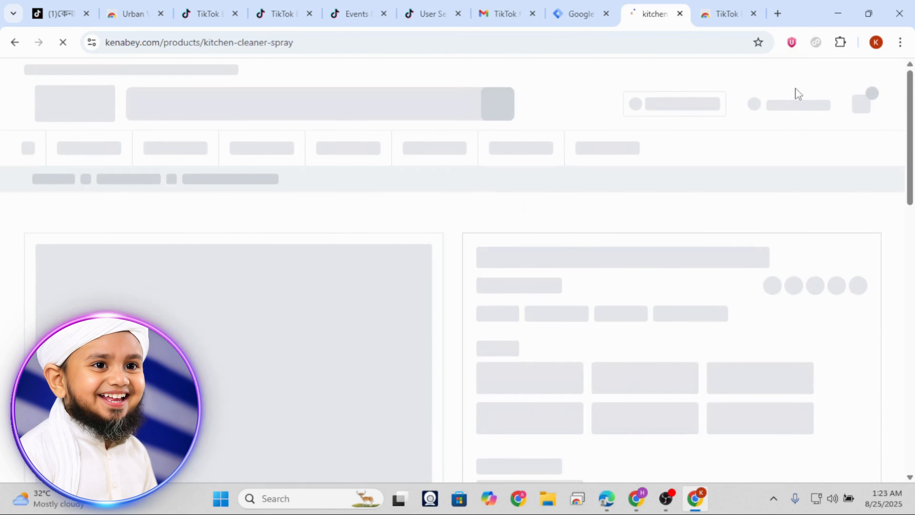
scroll(793, 102, "down", 2)
scroll(806, 114, "up", 2)
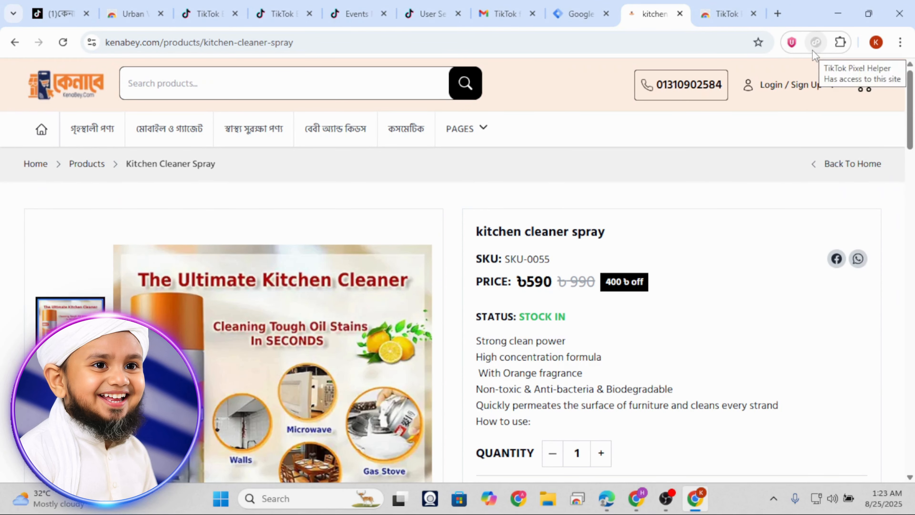
left_click(816, 42)
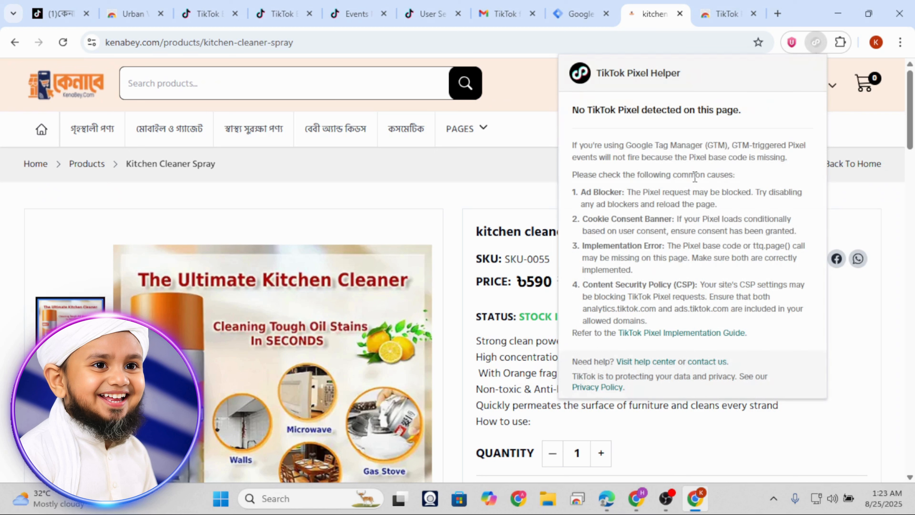
left_click(506, 190)
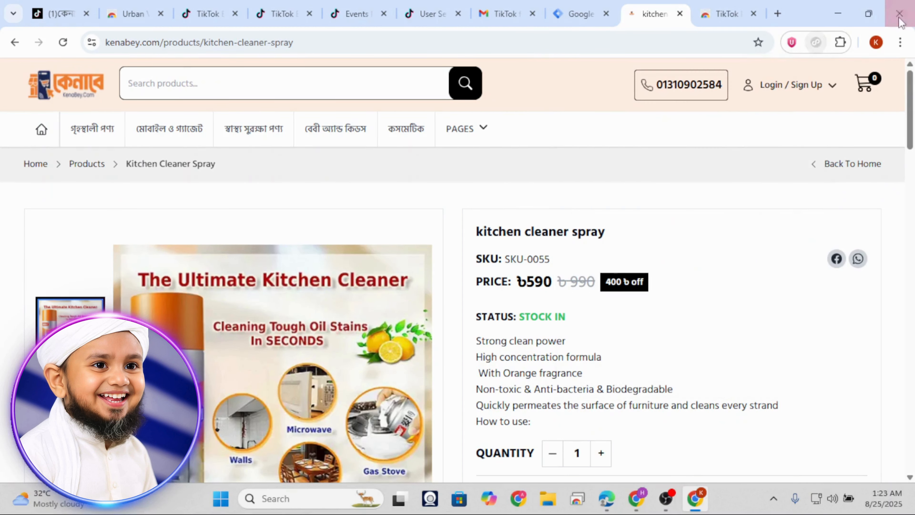
left_click(812, 43)
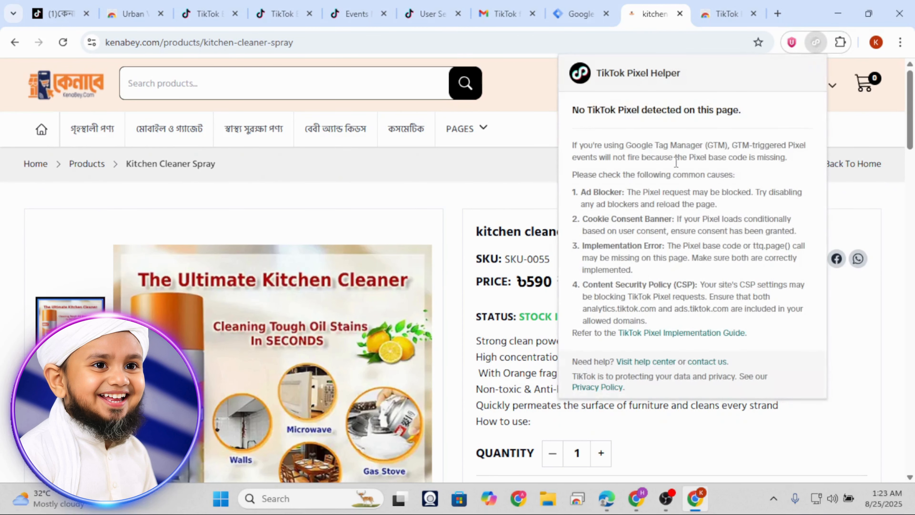
left_click(351, 178)
left_click(558, 21)
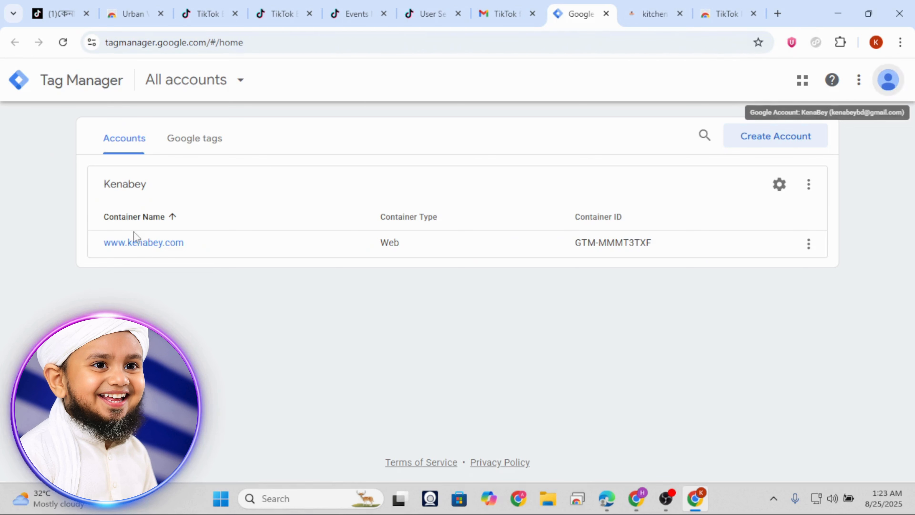
left_click(139, 242)
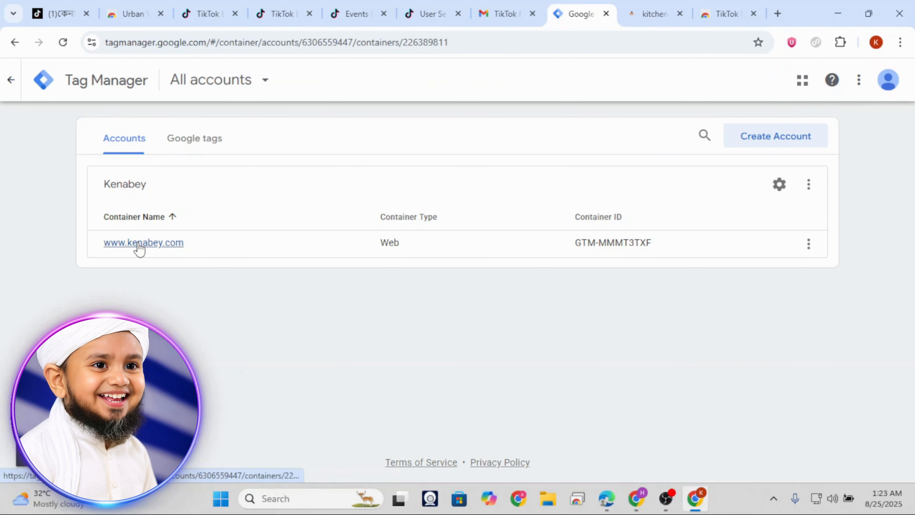
left_click(356, 20)
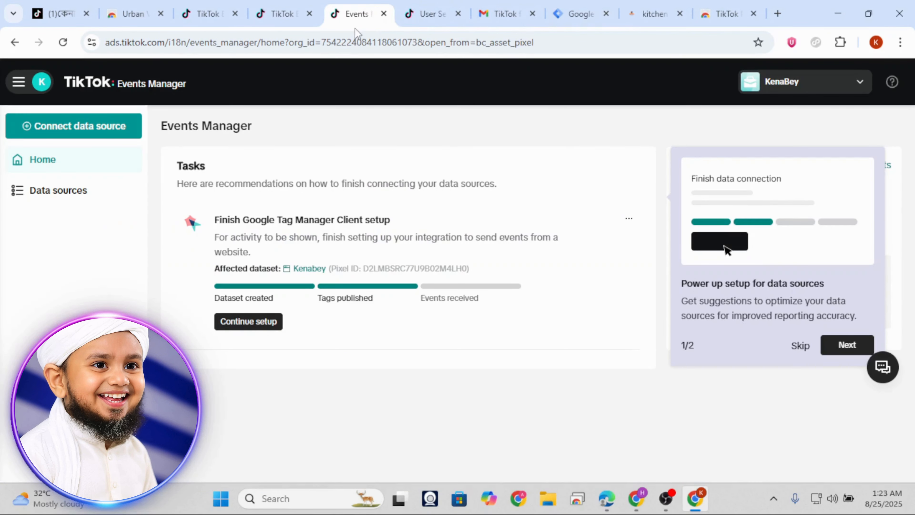
left_click(578, 15)
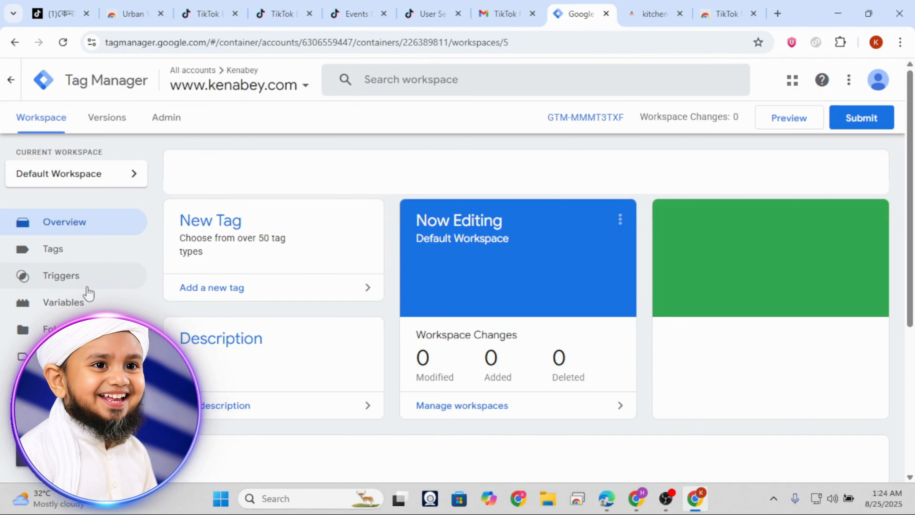
left_click(71, 257)
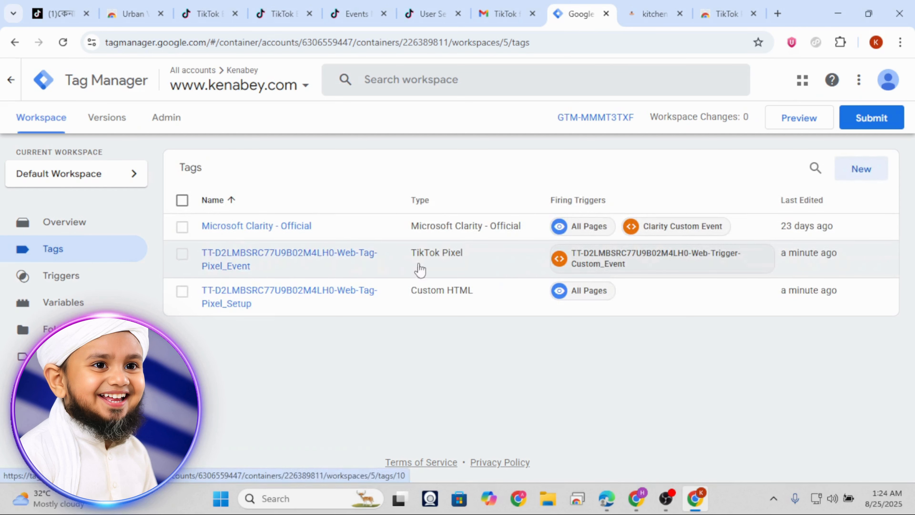
Step: Submit and publish the container workspace without a version description, and close the version summary
left_click(862, 126)
left_click(858, 86)
left_click(622, 447)
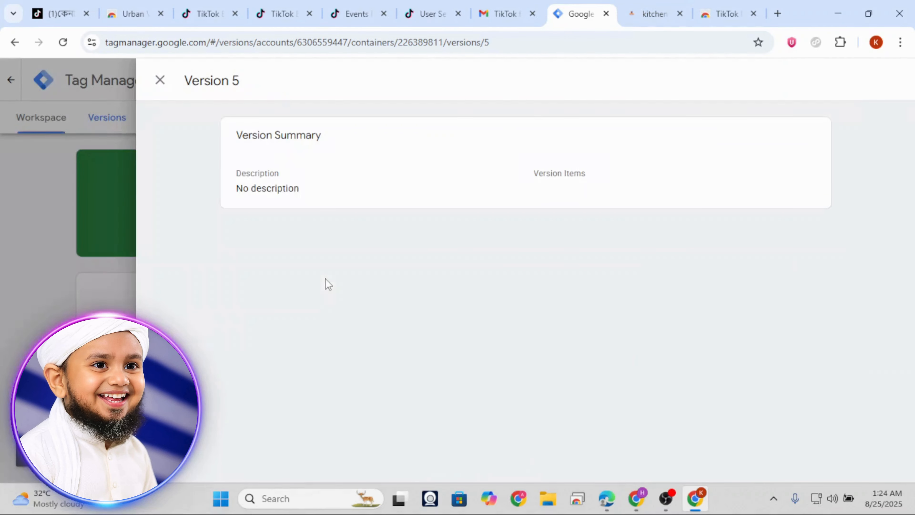
left_click(136, 98)
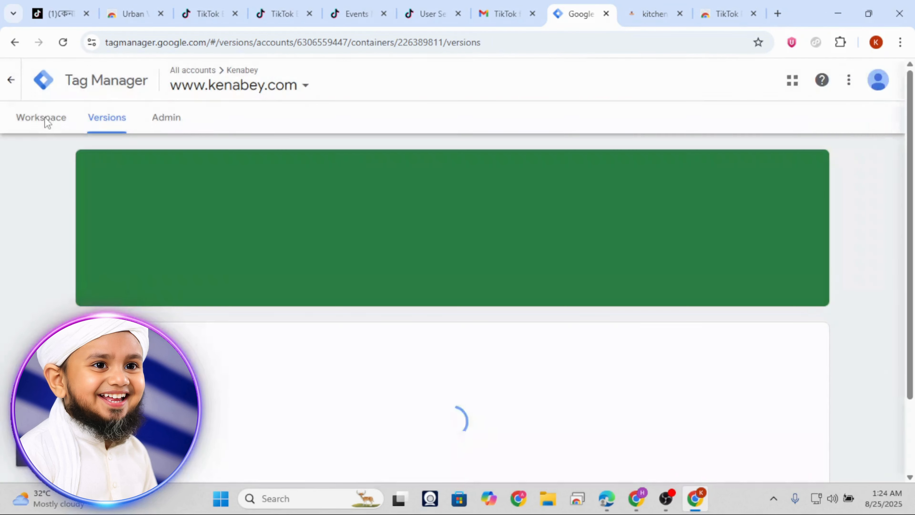
Step: Switch to the KenaBey site, go to its home page and check pixel detection with TikTok Pixel Helper
left_click(650, 14)
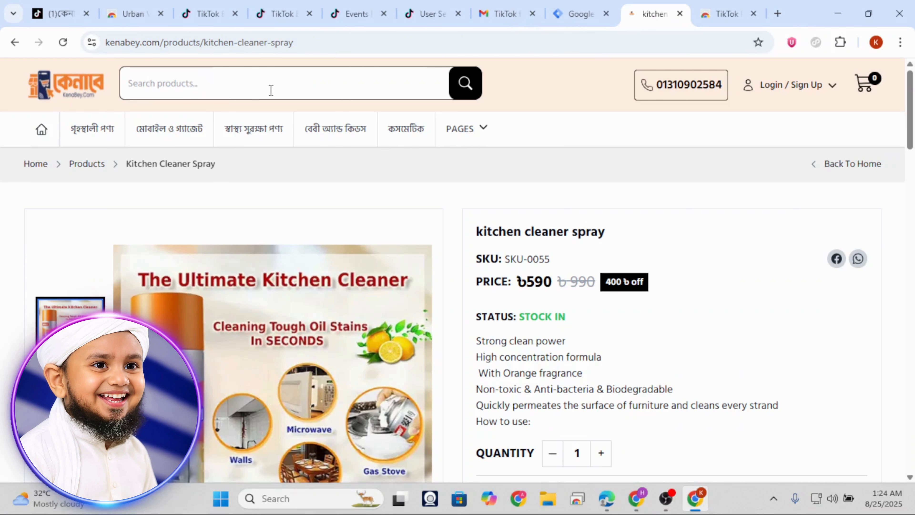
left_click(88, 96)
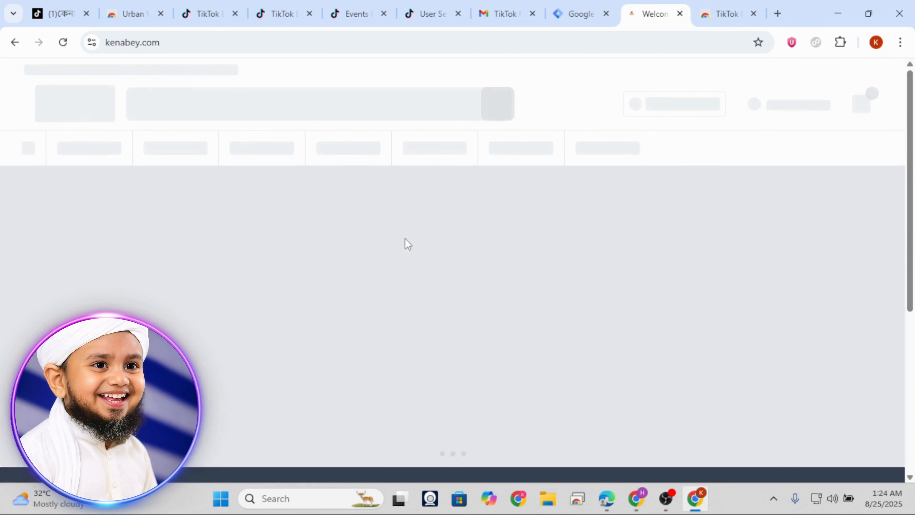
scroll(476, 220, "down", 5)
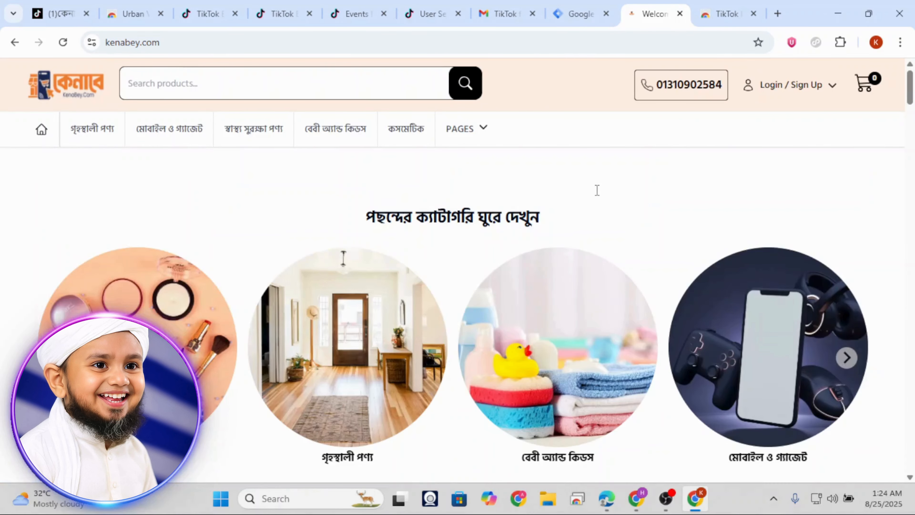
left_click(814, 47)
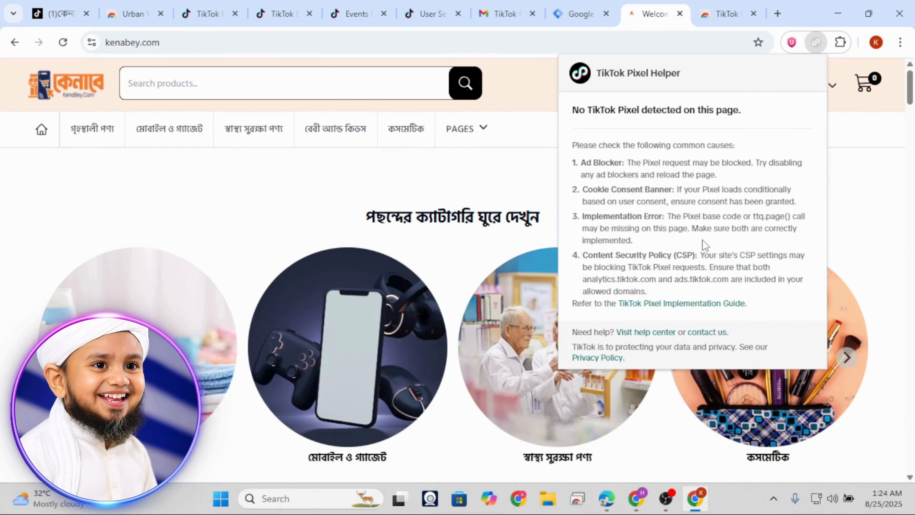
Step: Return to the kenabey.com workspace in Tag Manager and launch its preview mode in Tag Assistant
left_click(576, 16)
left_click(40, 118)
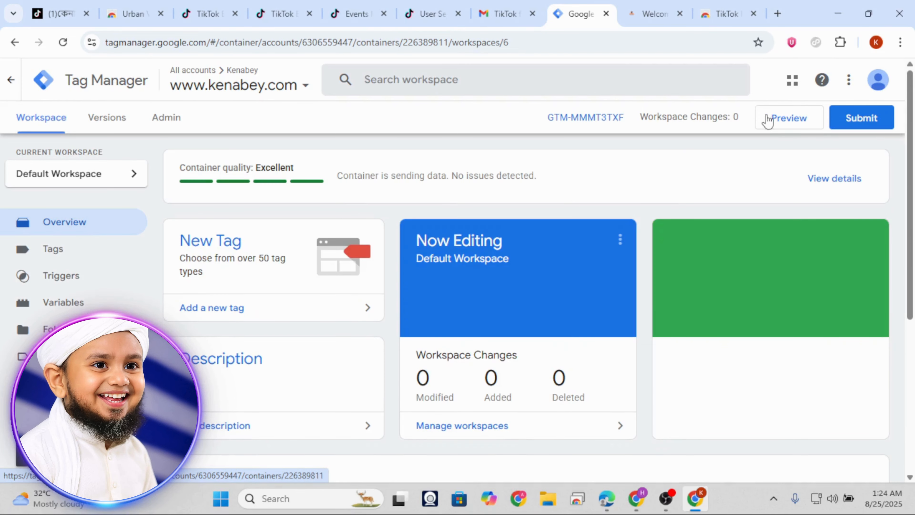
left_click(801, 125)
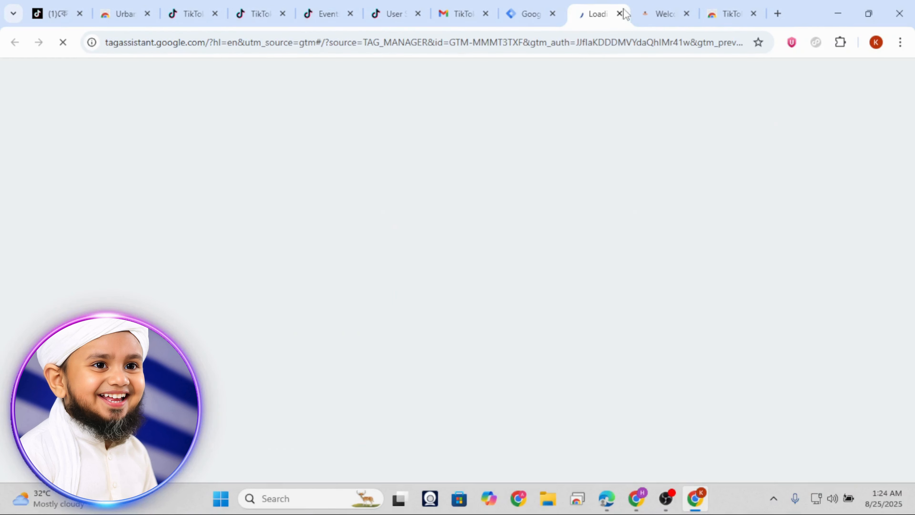
left_click(655, 16)
left_click(589, 18)
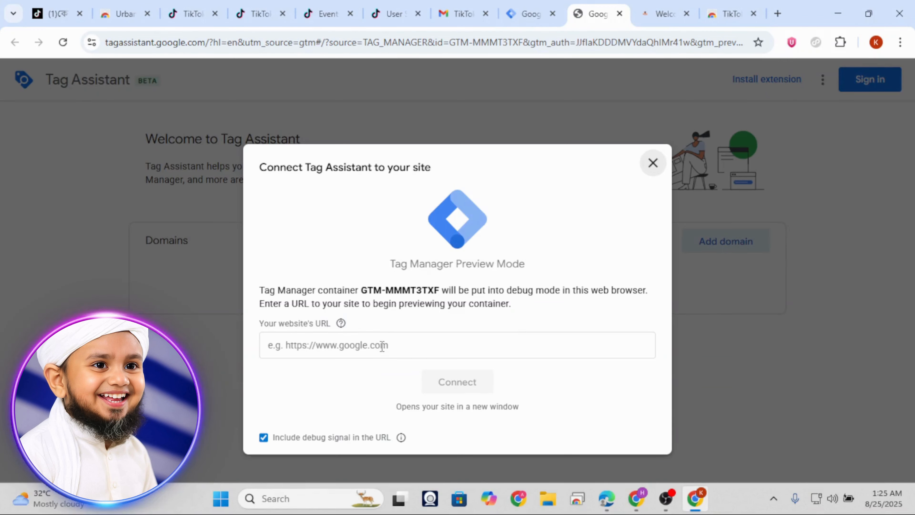
left_click(382, 347)
key("super+v")
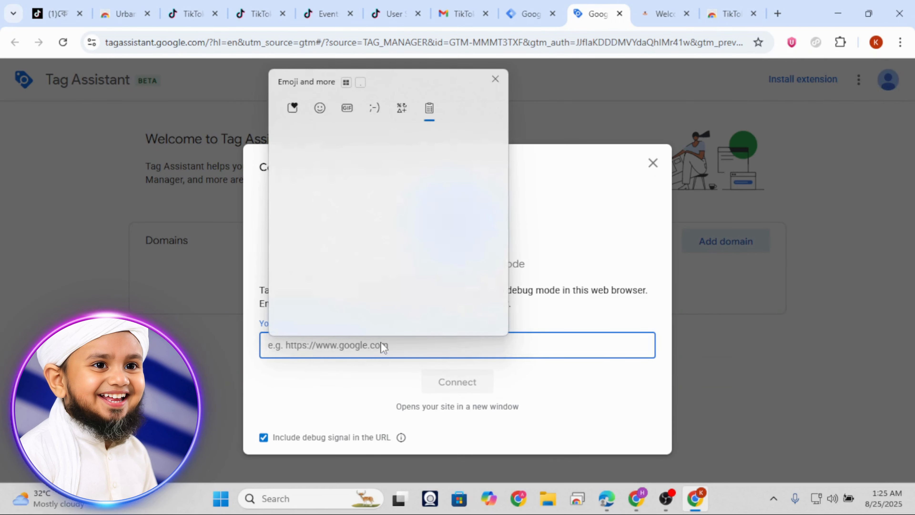
scroll(407, 281, "down", 5)
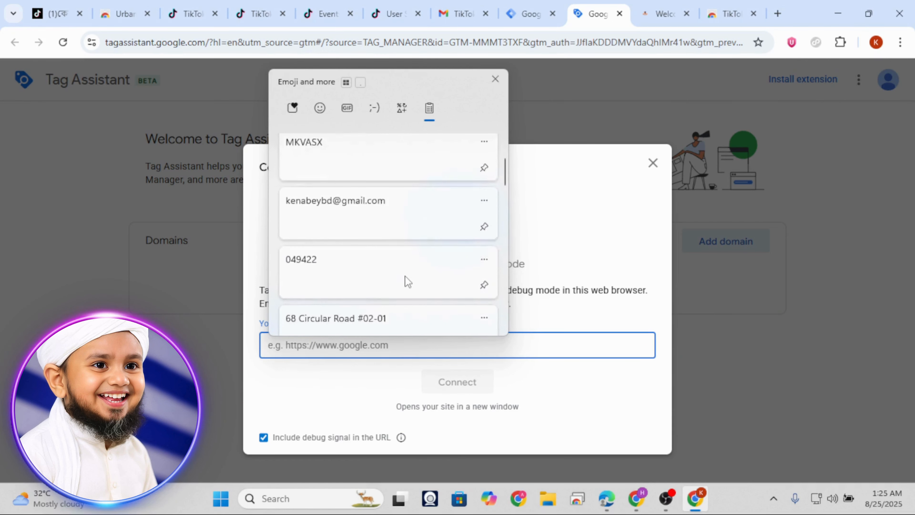
scroll(407, 281, "down", 6)
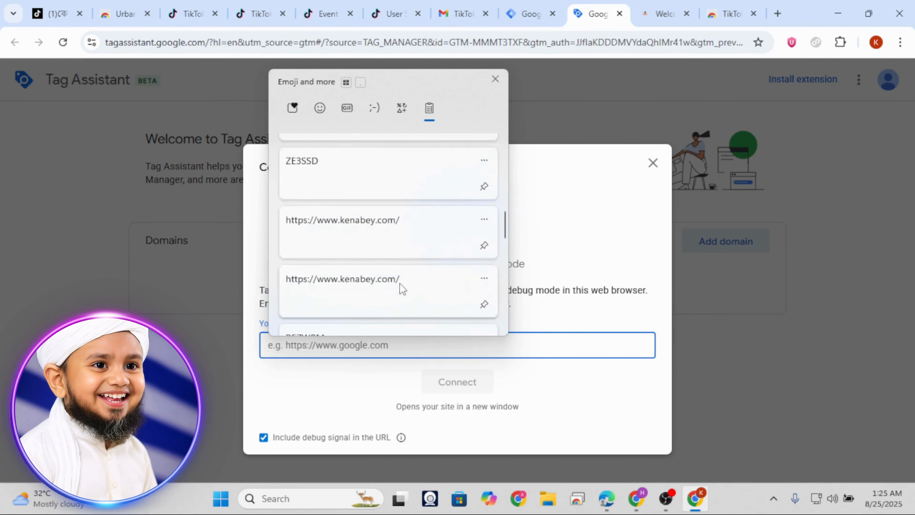
left_click(399, 223)
left_click(458, 384)
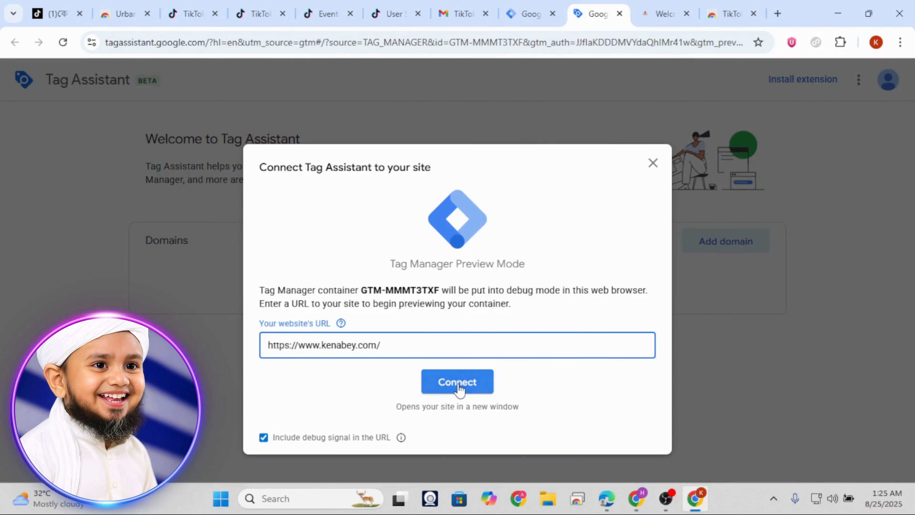
left_click(458, 385)
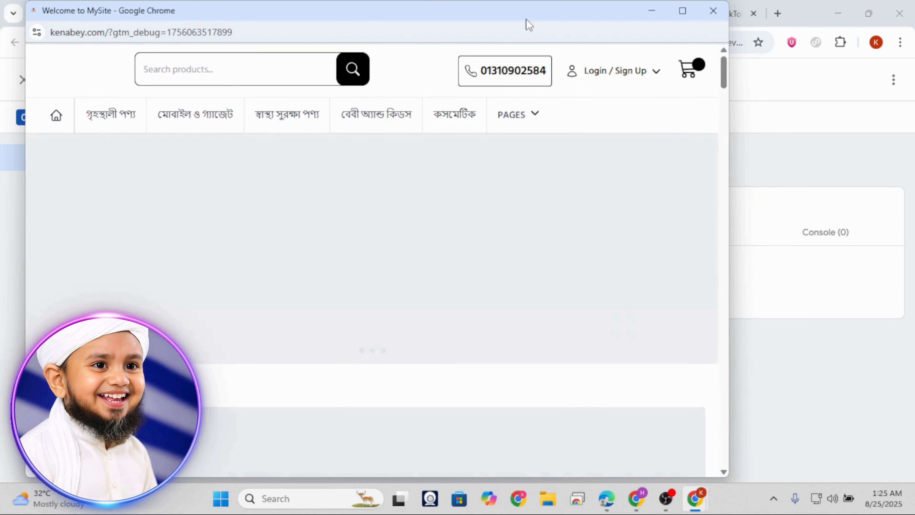
Step: Browse the site in the debug window, minimise it, and continue to the Tag Assistant summary of fired tags
scroll(492, 297, "down", 3)
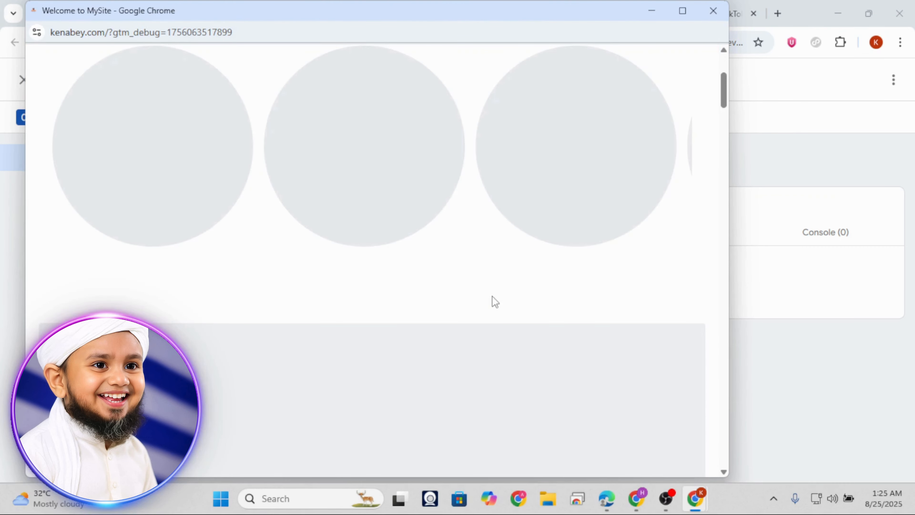
scroll(494, 303, "down", 5)
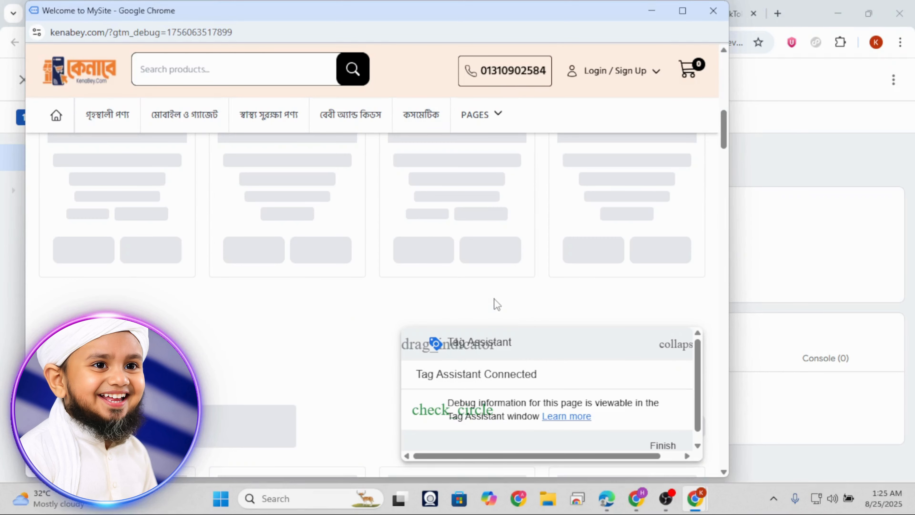
scroll(495, 298, "up", 3)
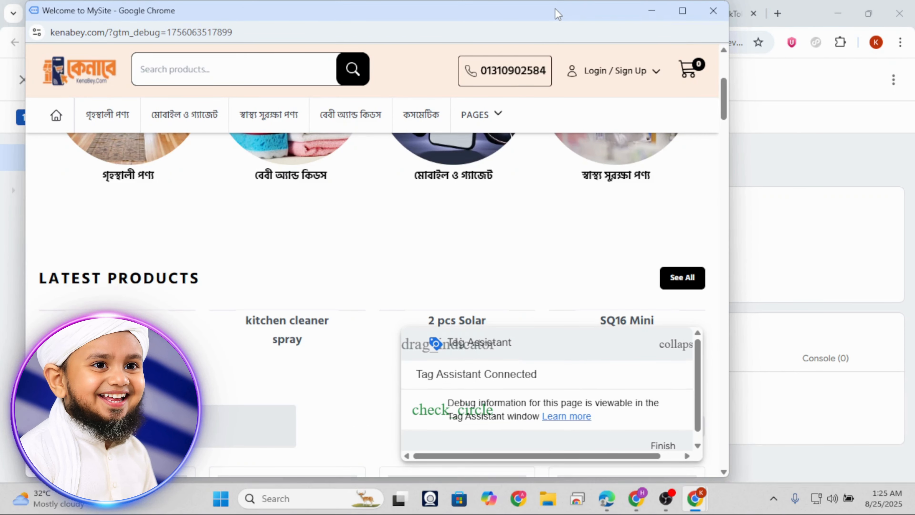
left_click_drag(557, 14, 695, 117)
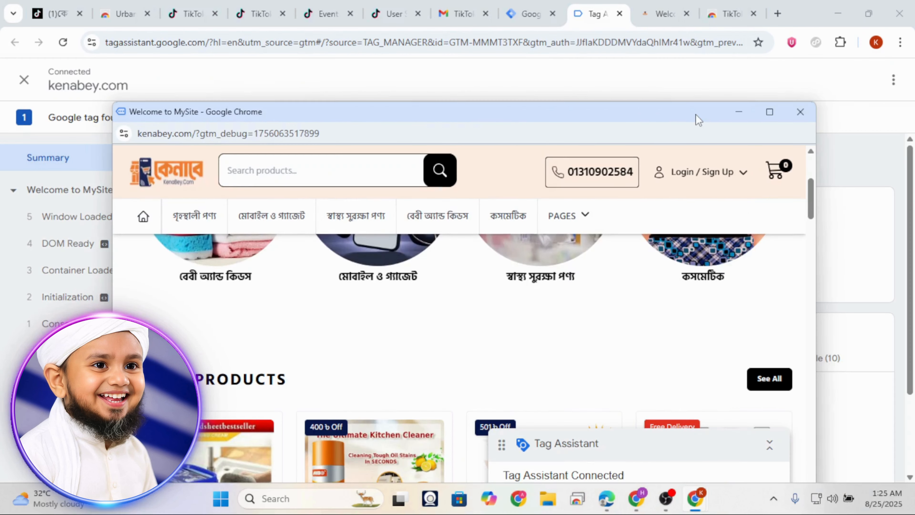
left_click(740, 113)
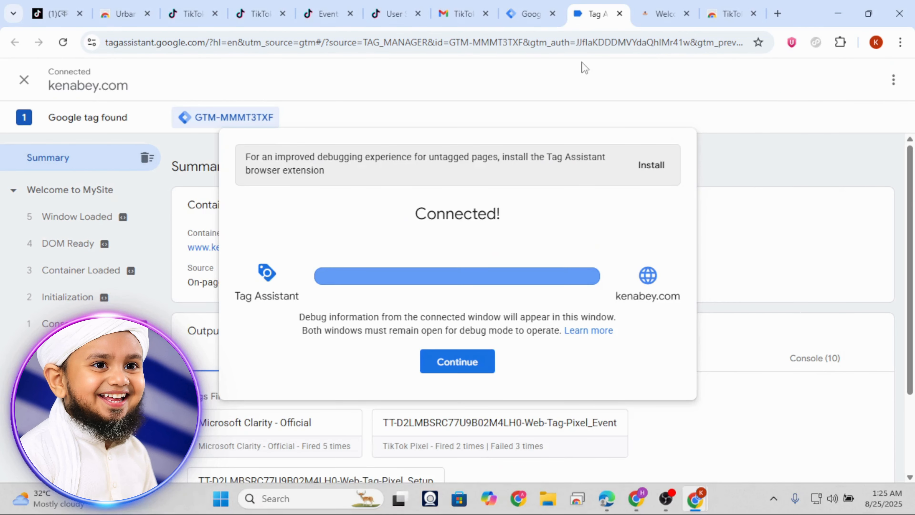
left_click(492, 357)
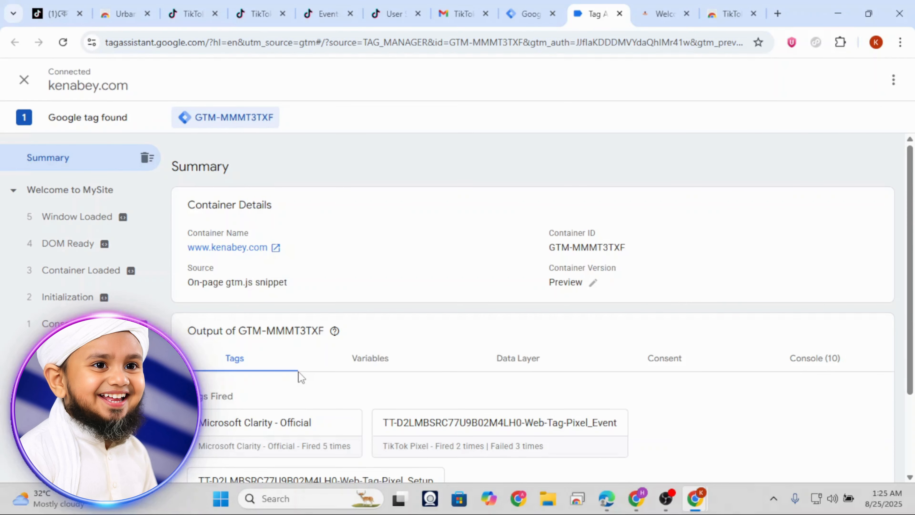
scroll(299, 373, "down", 3)
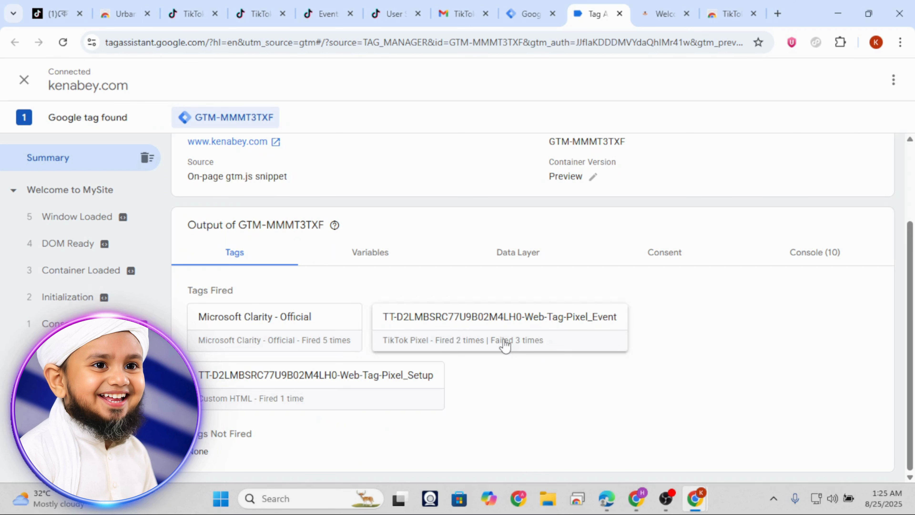
Step: Bring back the debug window and open the kitchen cleaner spray product page from the latest products
mouse_move(695, 499)
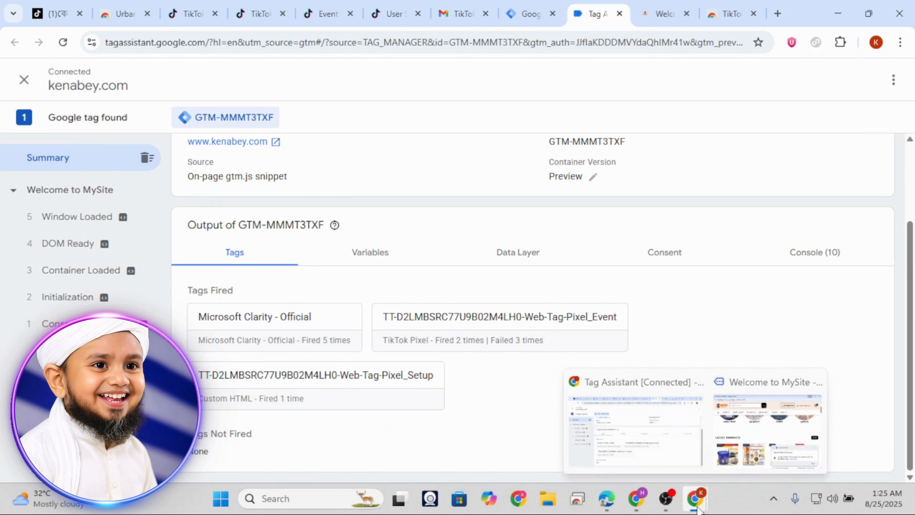
left_click(735, 468)
scroll(366, 301, "down", 5)
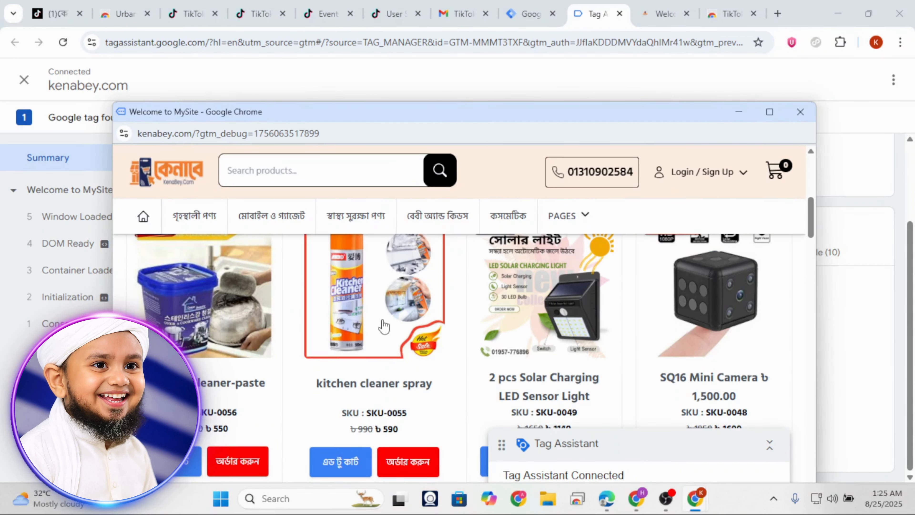
left_click(383, 322)
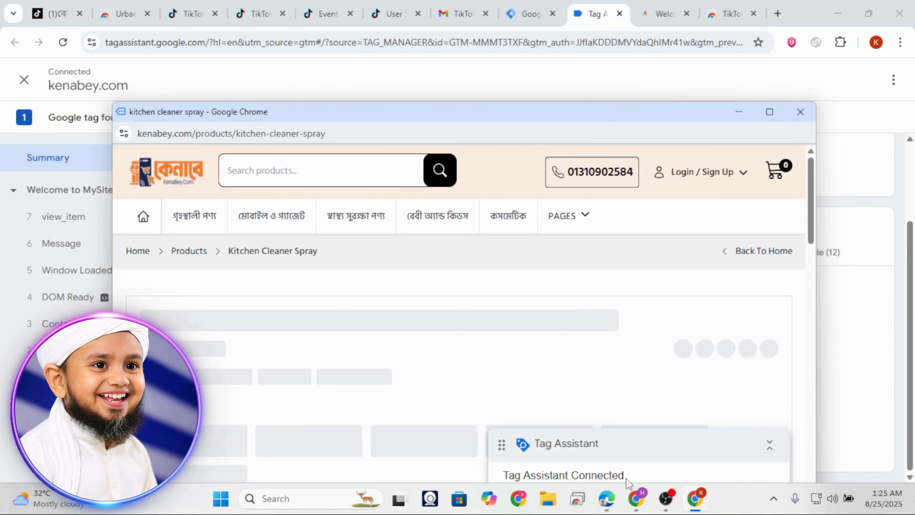
Step: In Tag Assistant, select the view_item event and open the details of its TikTok Pixel event tag
mouse_move(696, 499)
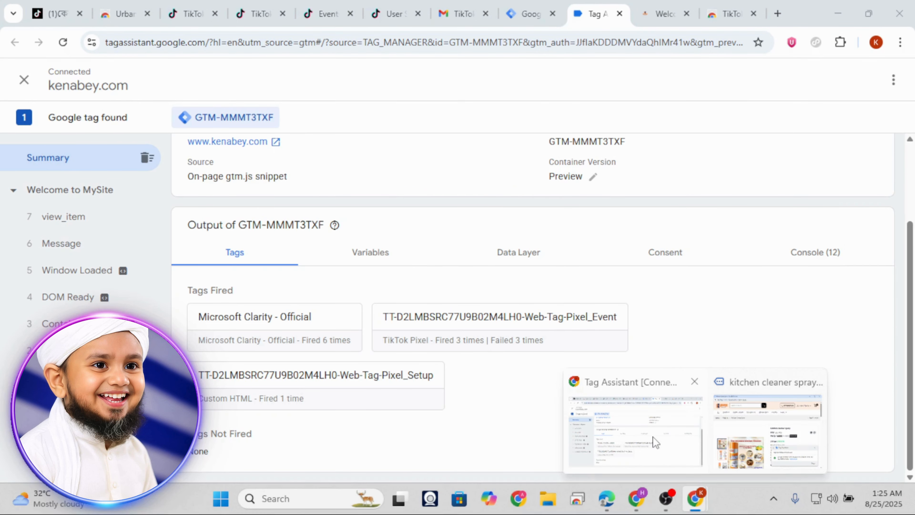
left_click(653, 437)
mouse_move(120, 274)
left_click(77, 217)
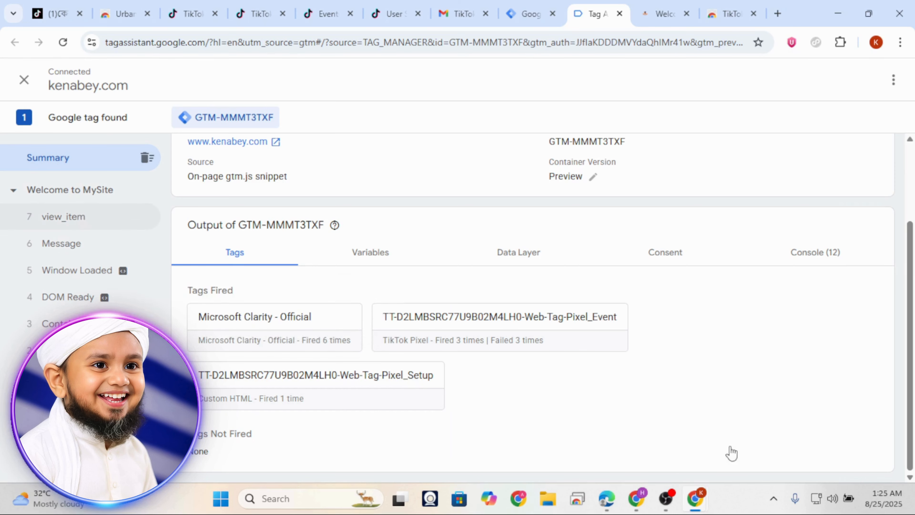
mouse_move(696, 500)
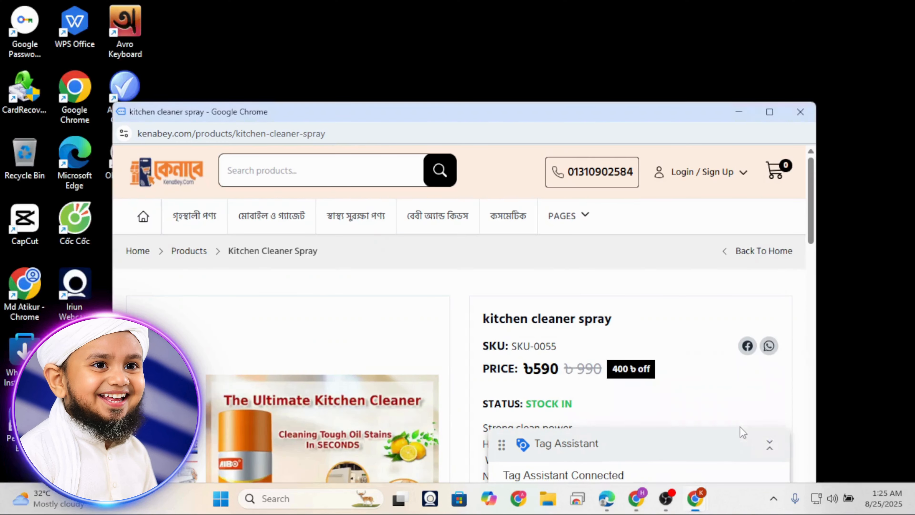
left_click(739, 426)
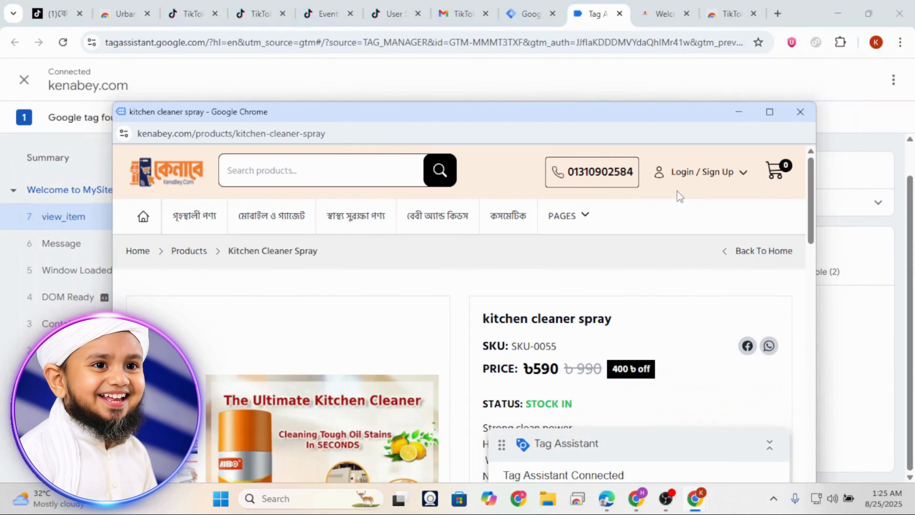
left_click(731, 108)
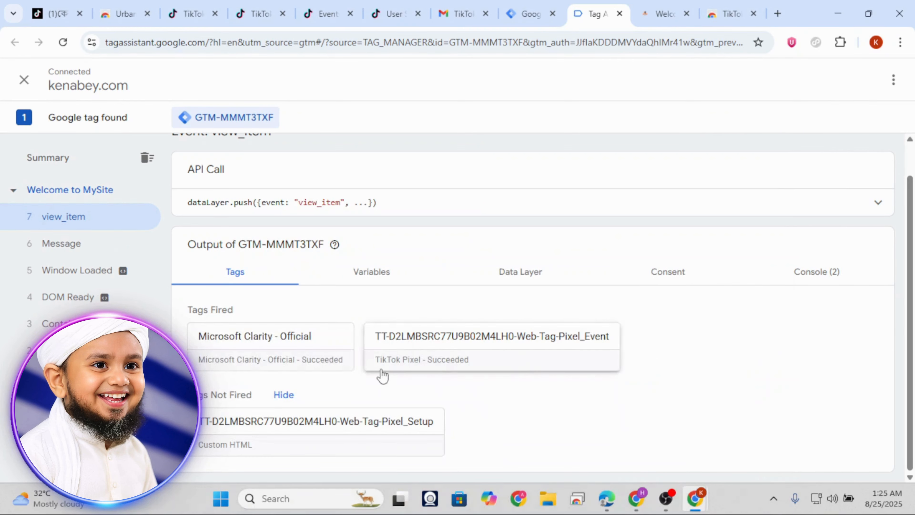
left_click(467, 365)
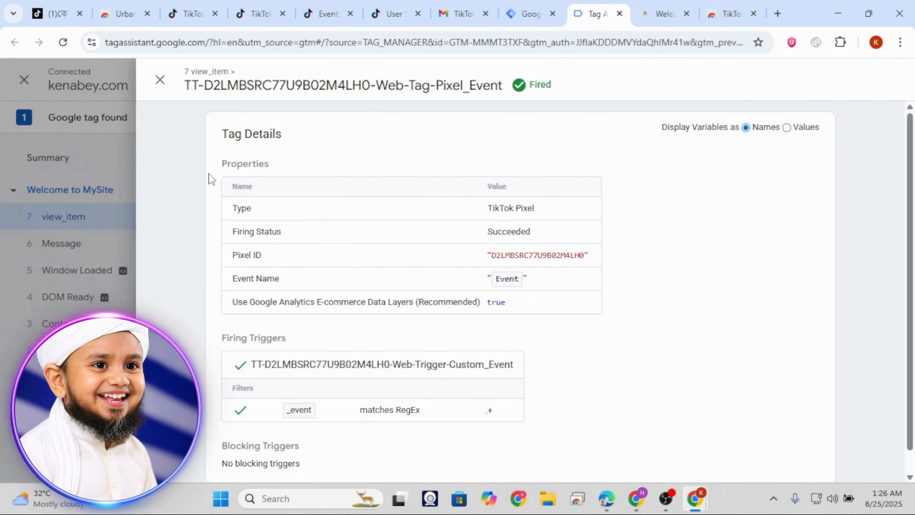
Step: Close the tag details in Tag Assistant and reload the kenabey.com home page in its own tab
left_click(163, 82)
left_click(655, 15)
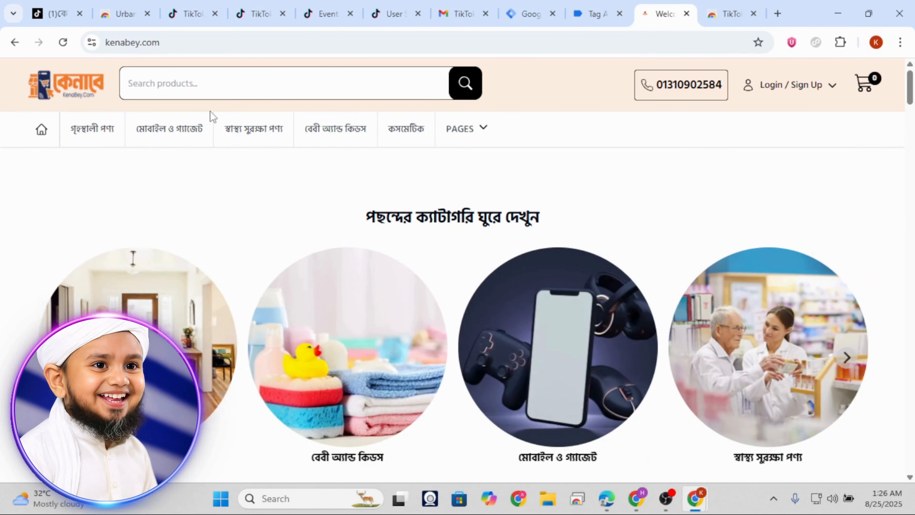
left_click(143, 44)
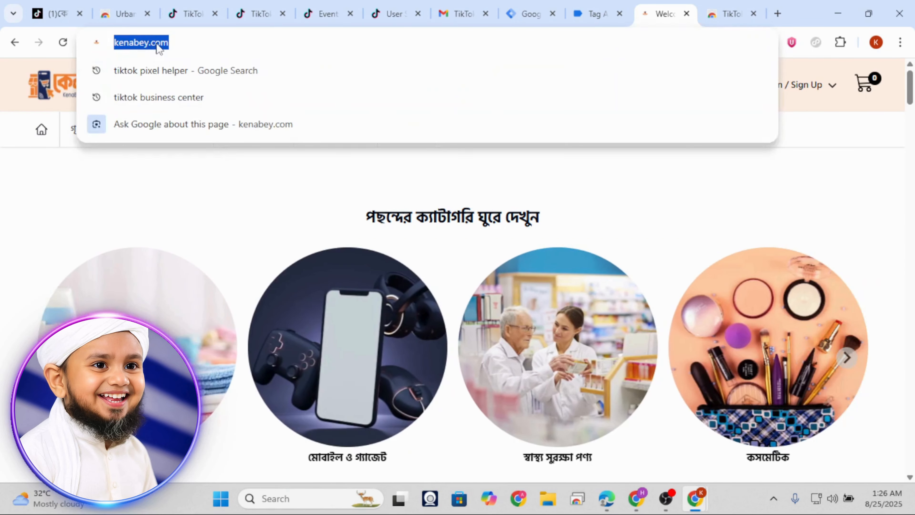
key("Return")
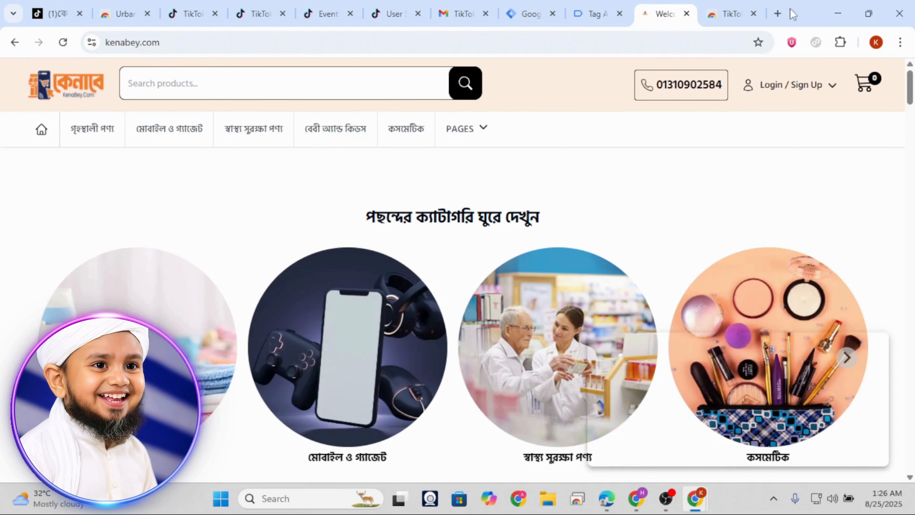
Step: Open the website healthghor.com in a new tab
left_click(781, 13)
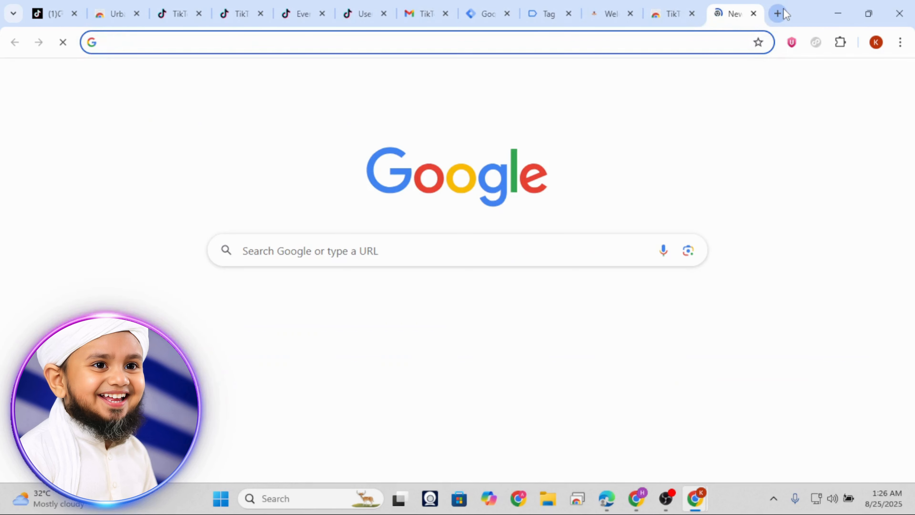
type("health")
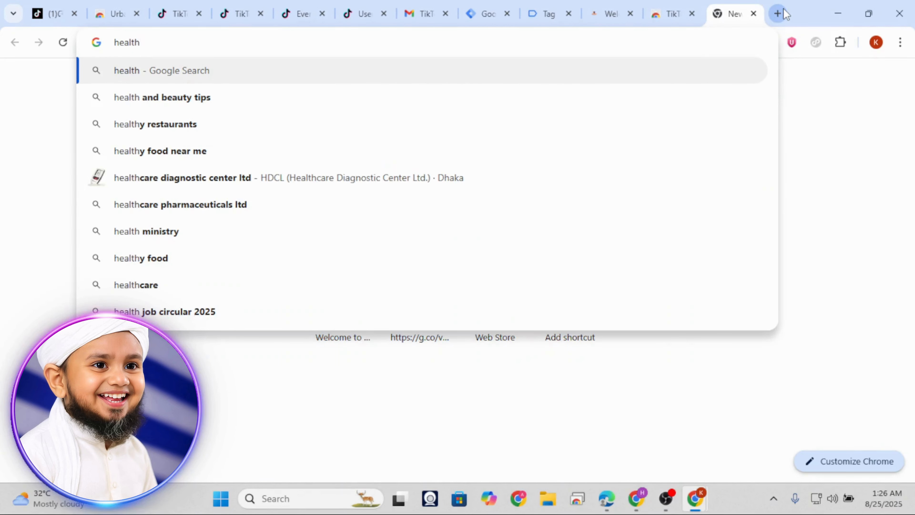
type("ghor")
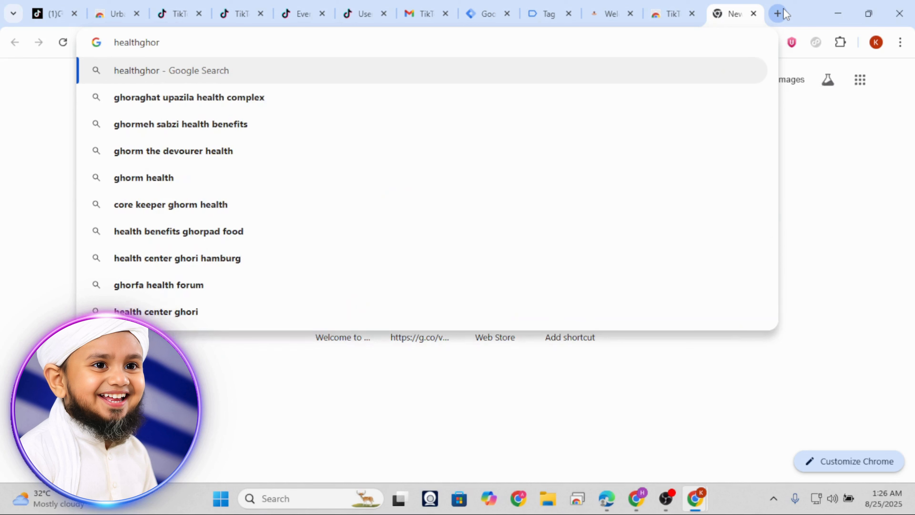
type(".com")
key("Return")
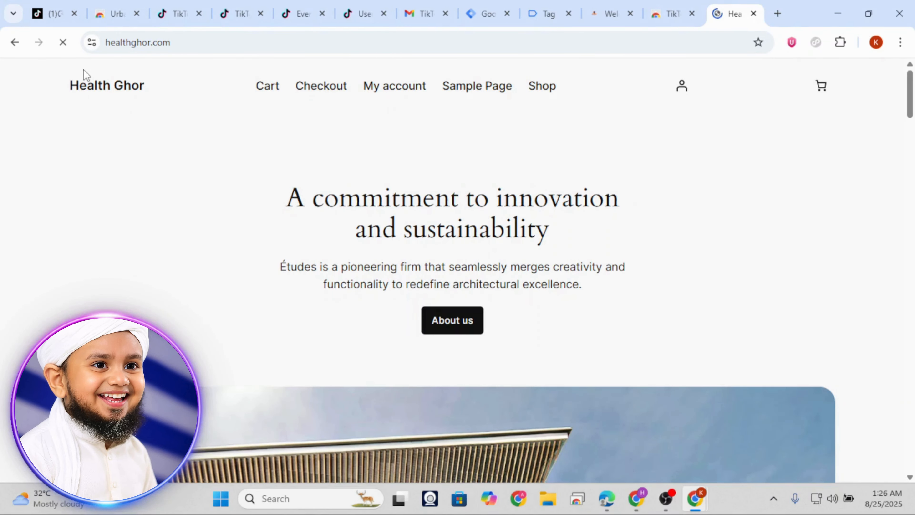
left_click(154, 48)
left_click(155, 45)
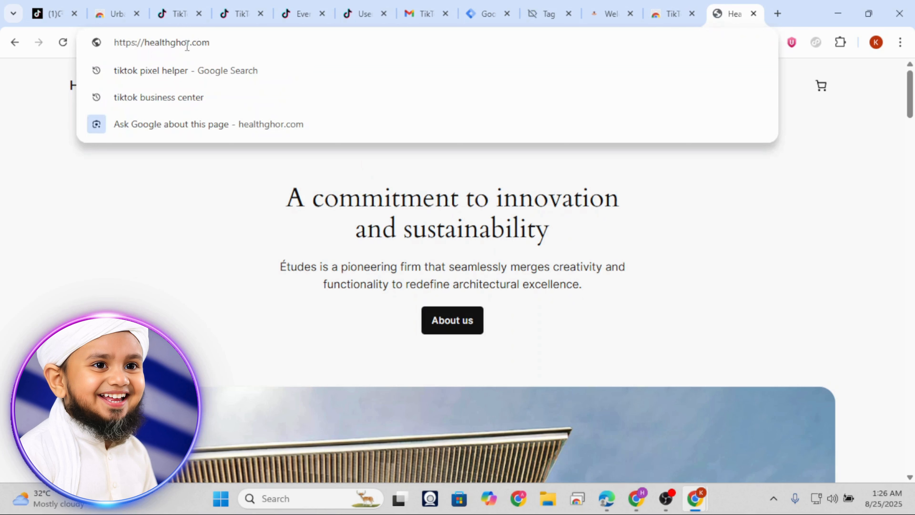
type("bd")
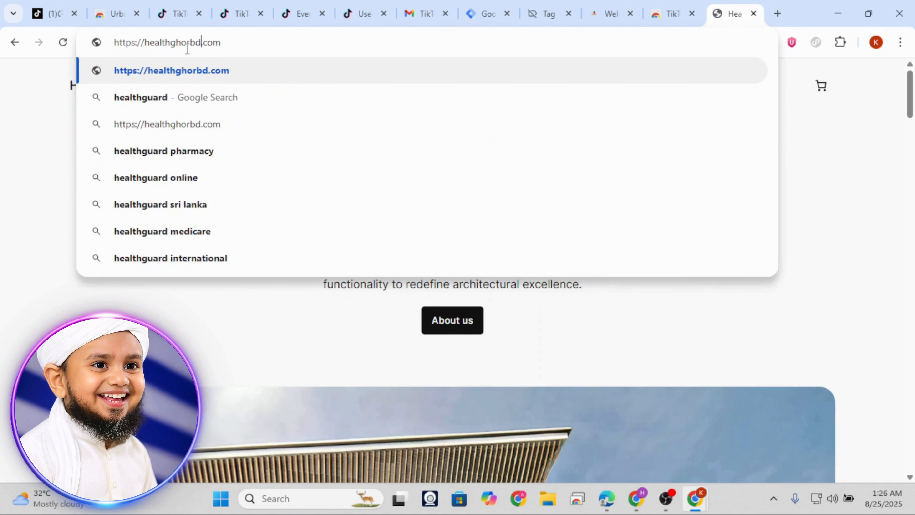
key("Return")
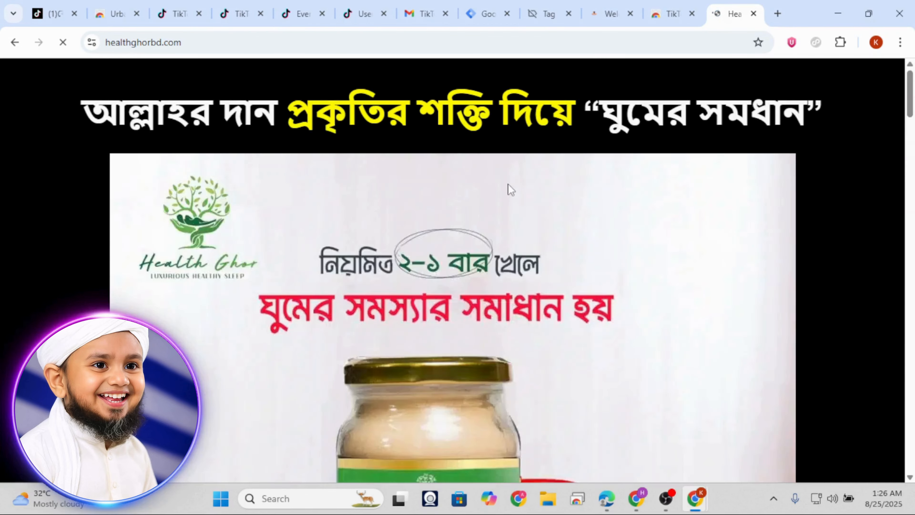
Step: Look over the healthghorbd.com landing page and check it for a pixel with TikTok Pixel Helper
scroll(511, 194, "down", 10)
scroll(511, 195, "down", 10)
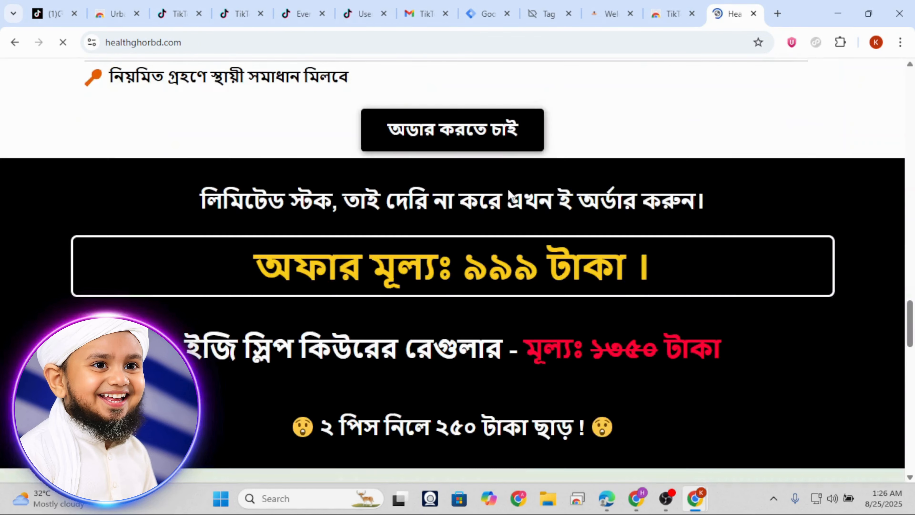
scroll(511, 195, "up", 7)
scroll(511, 194, "up", 10)
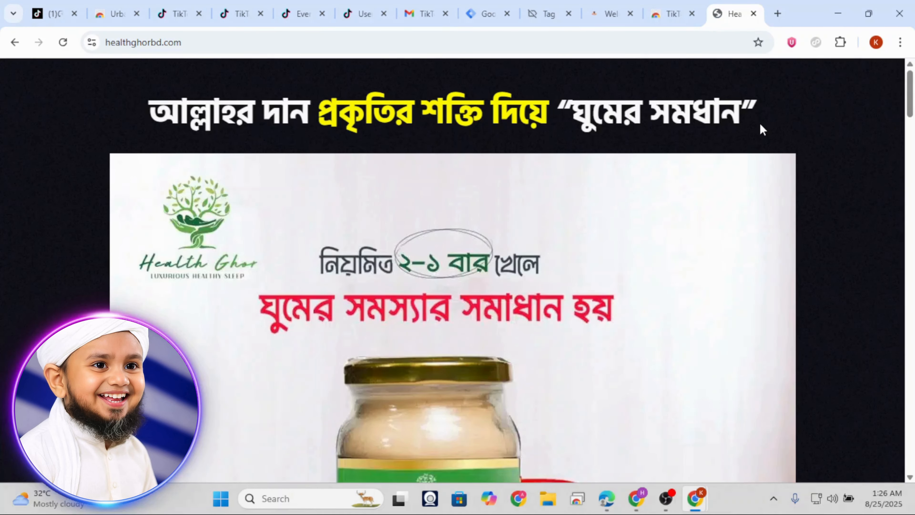
left_click(816, 42)
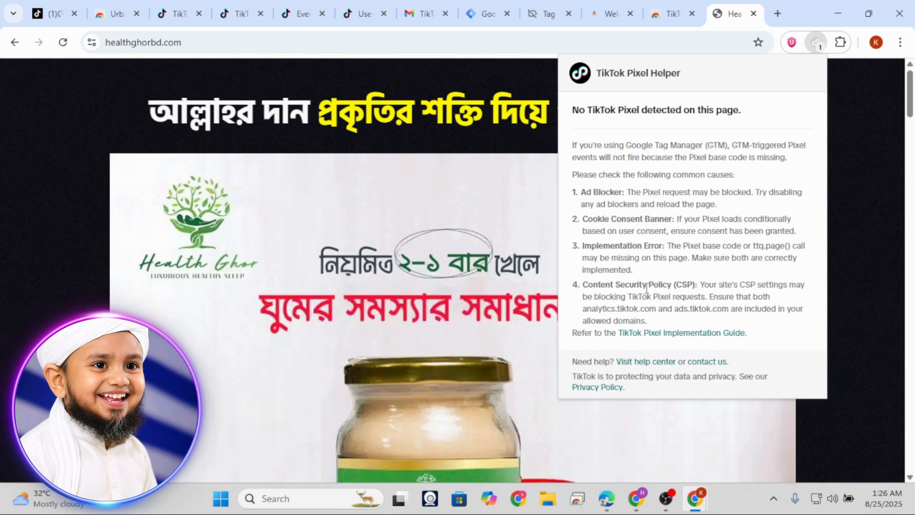
left_click(607, 15)
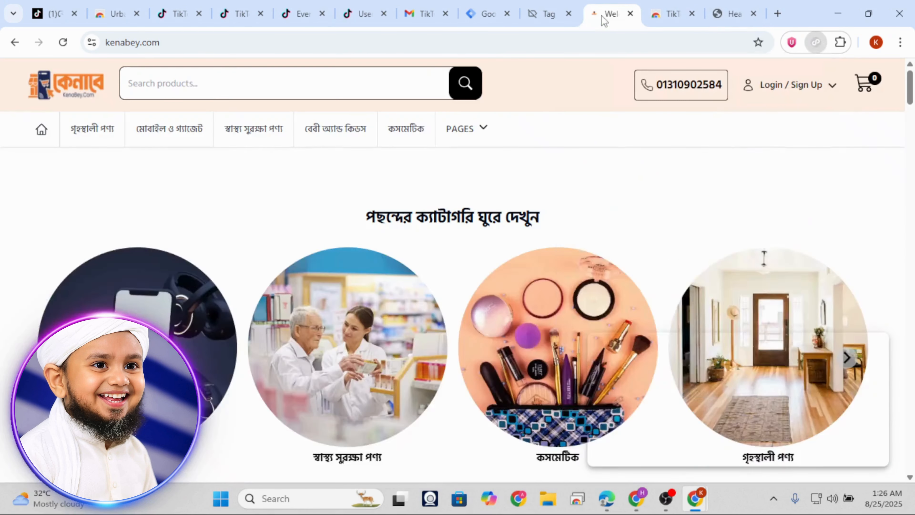
left_click(197, 45)
key("ctrl+c")
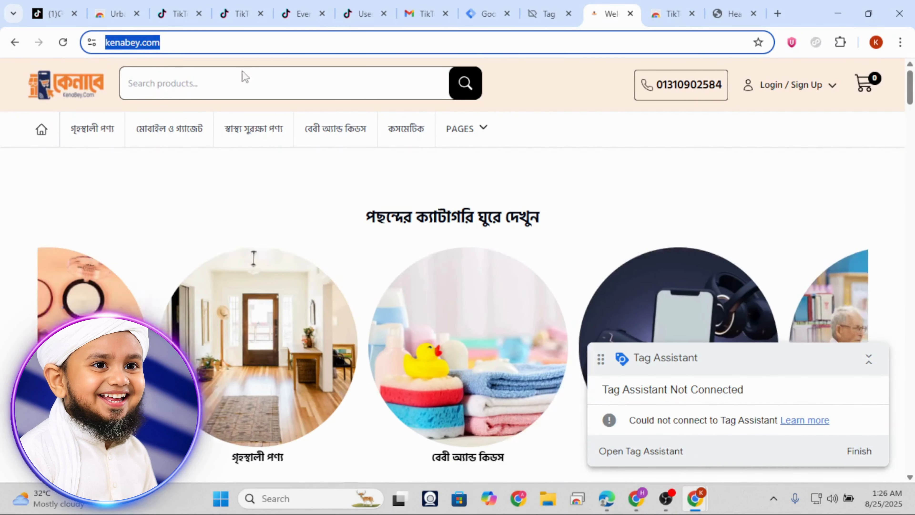
left_click(832, 163)
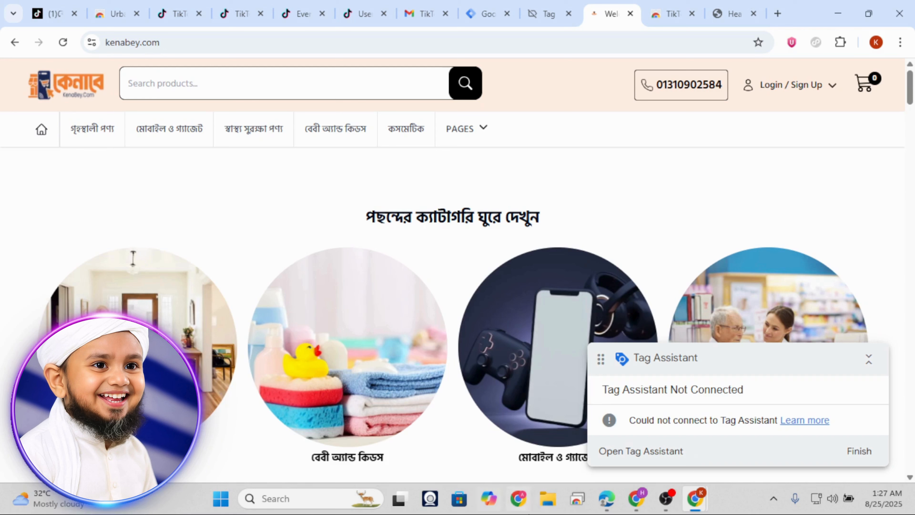
left_click(606, 500)
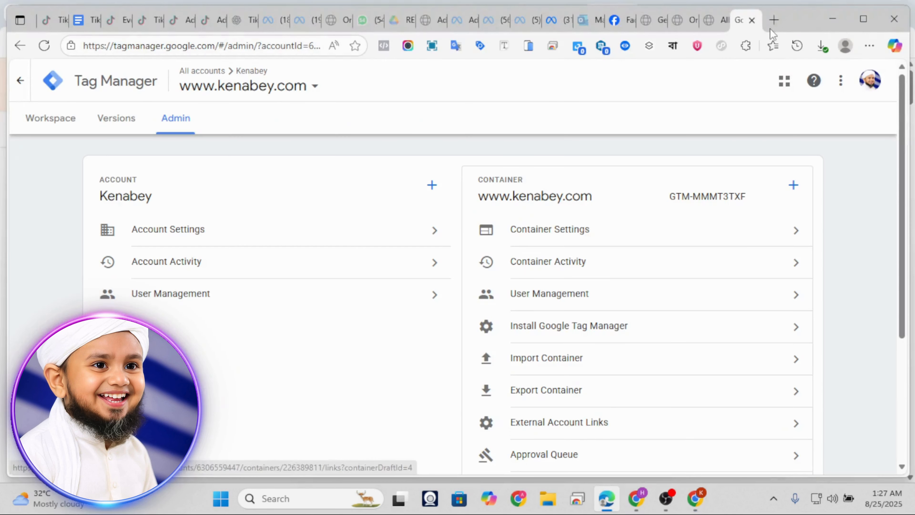
left_click(774, 21)
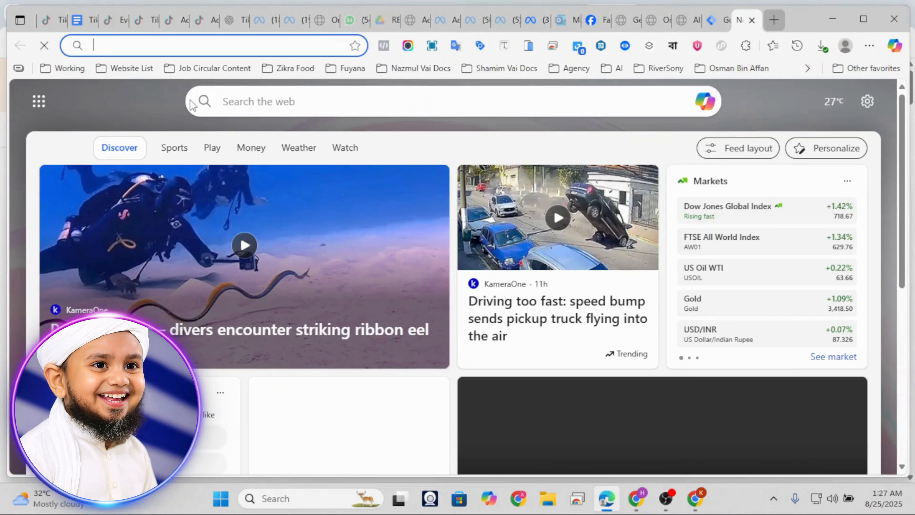
key("ctrl+v")
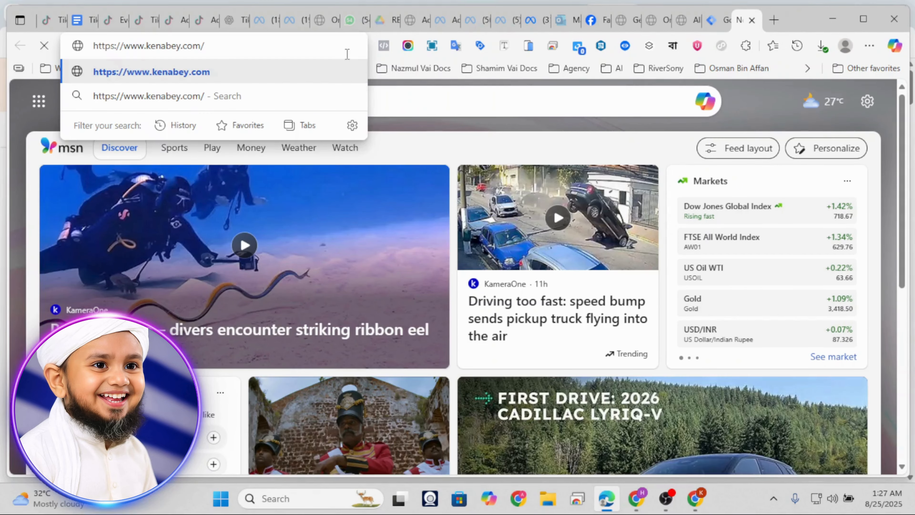
key("Return")
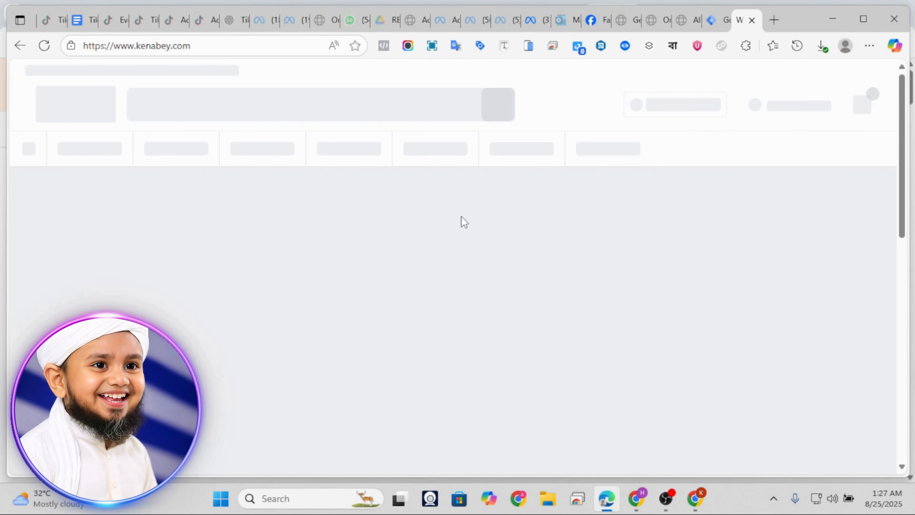
Step: Browse the KenaBey home page, open the kitchen cleaner spray product, and look over its page
scroll(465, 222, "down", 7)
scroll(464, 222, "down", 6)
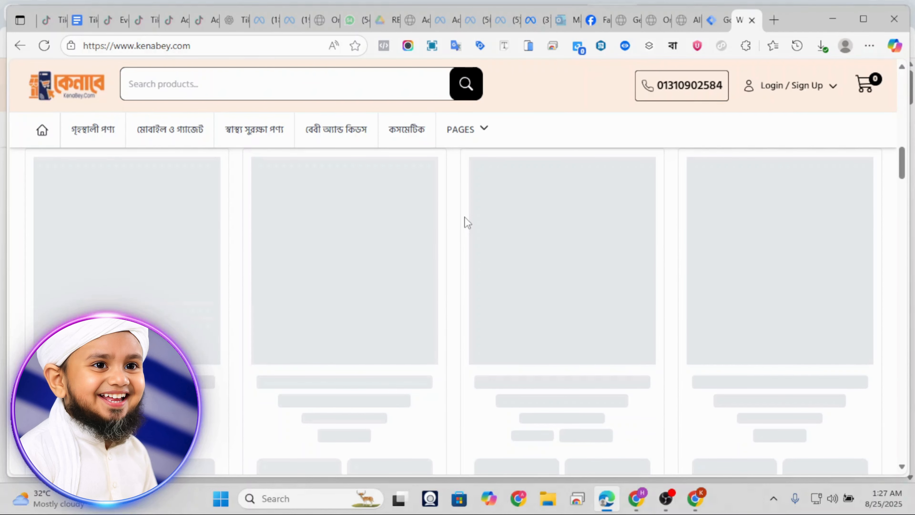
scroll(465, 217, "down", 7)
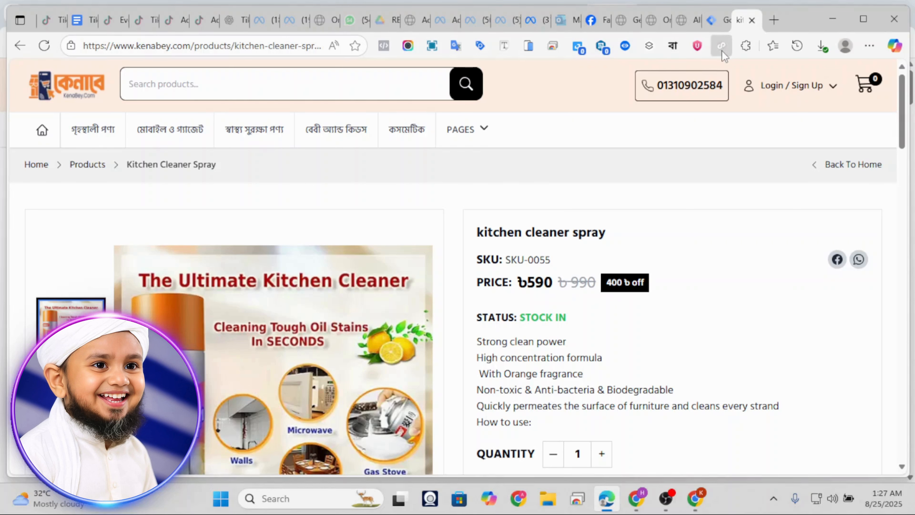
scroll(398, 174, "down", 4)
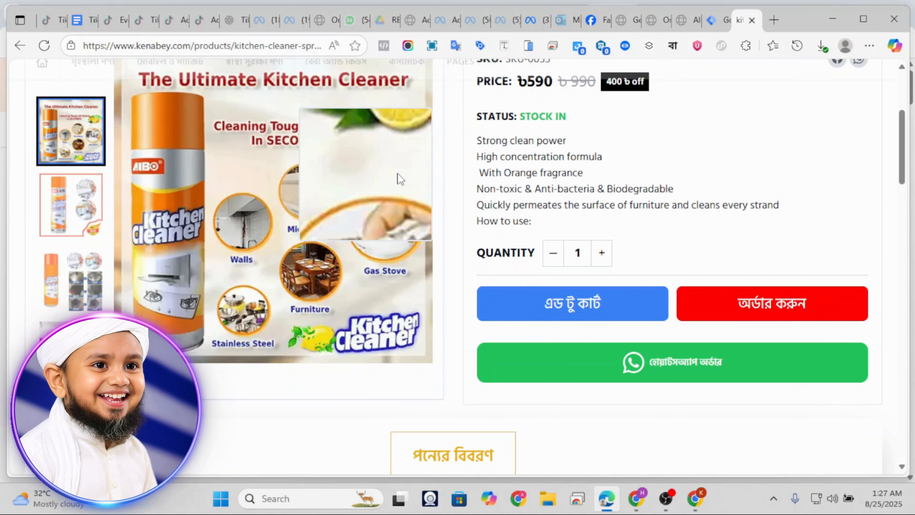
scroll(398, 174, "up", 4)
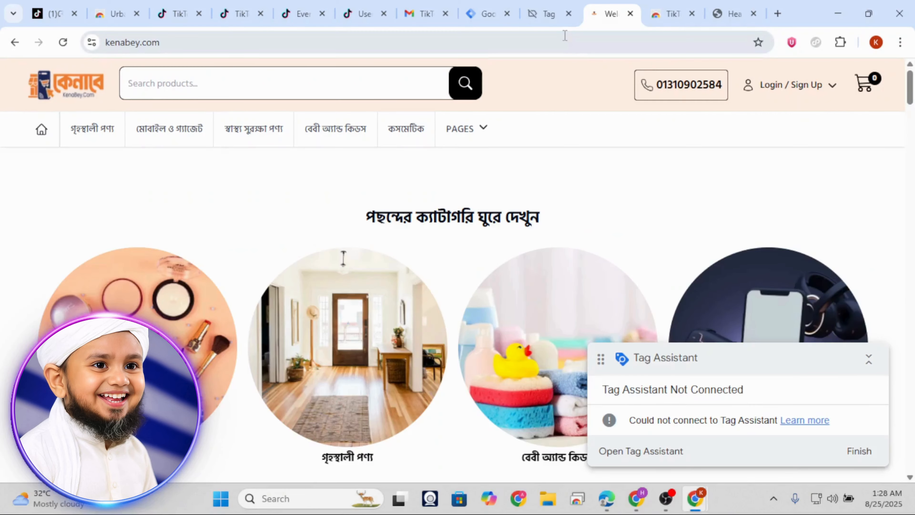
Step: Back in Tag Assistant, review the details of the TikTok Pixel event tag for view_item, and close them
left_click(535, 16)
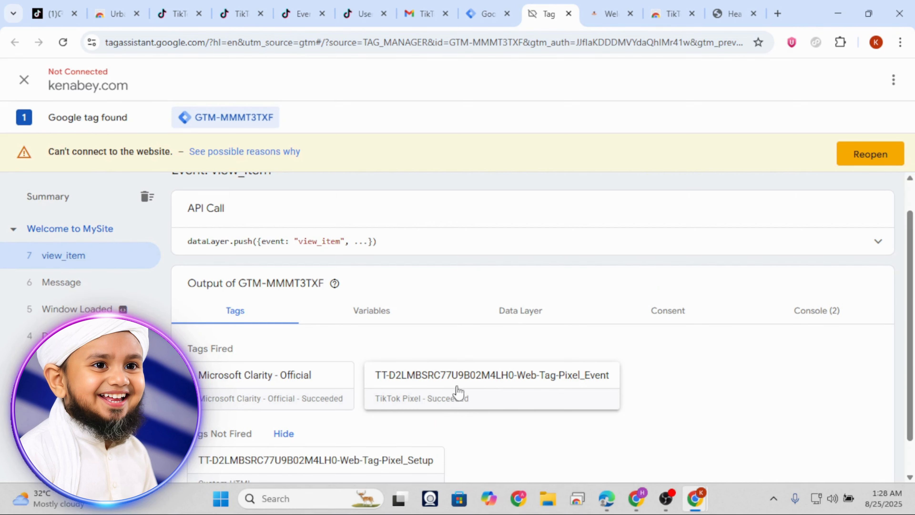
left_click(564, 391)
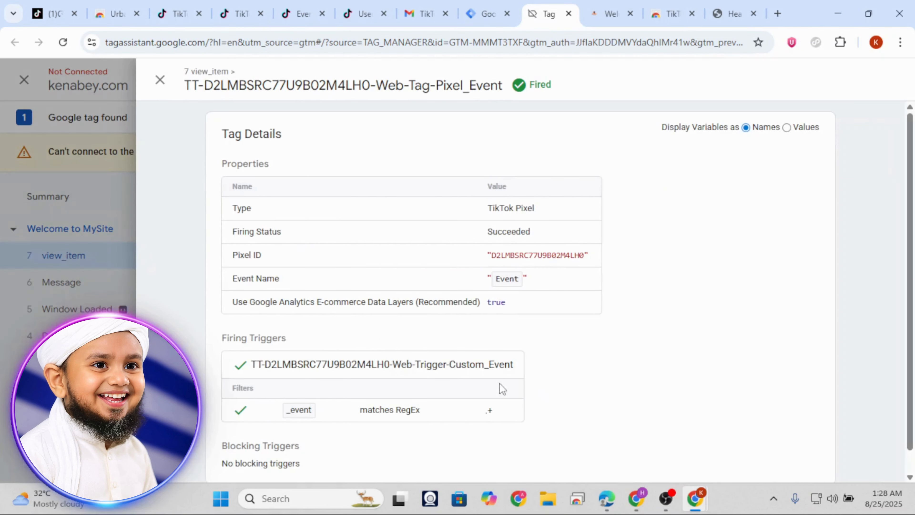
scroll(461, 303, "down", 1)
scroll(466, 317, "up", 1)
left_click(159, 80)
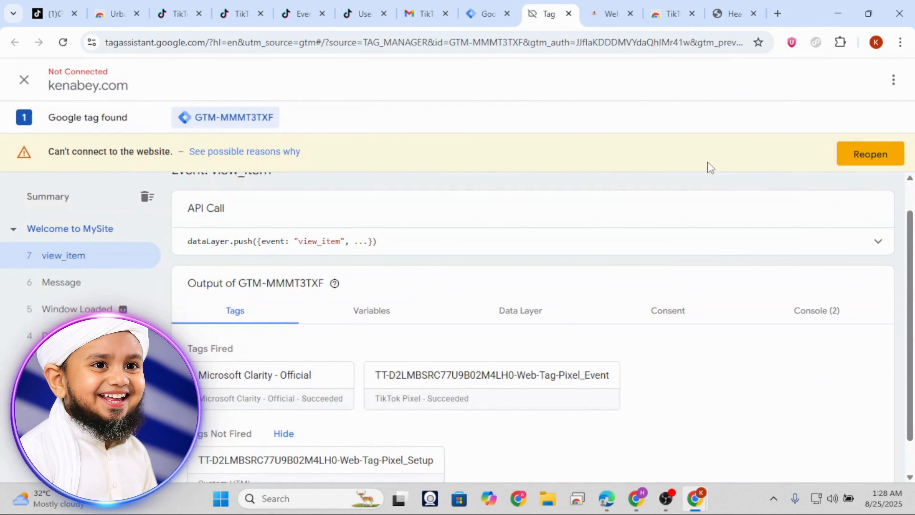
Step: Go back through the open pages to TikTok Events Manager and skip the data source setup tour
left_click(608, 14)
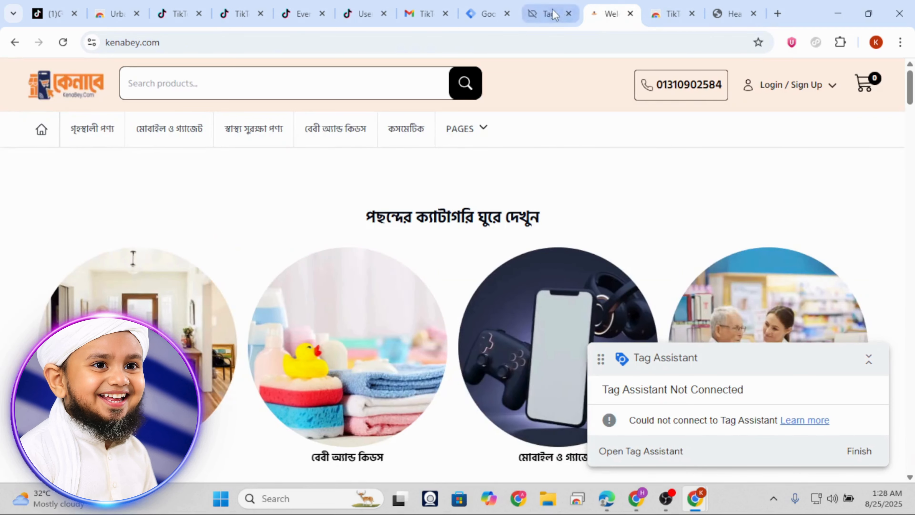
left_click(544, 14)
left_click(486, 13)
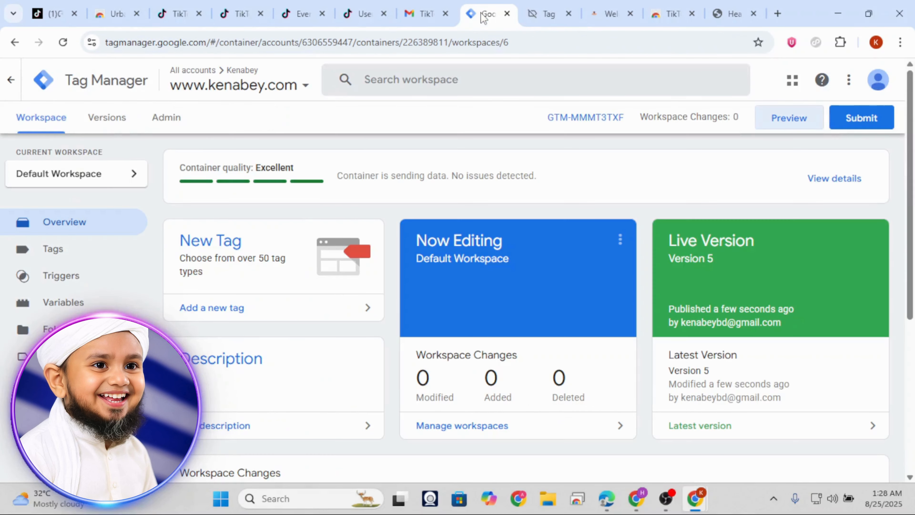
left_click(348, 14)
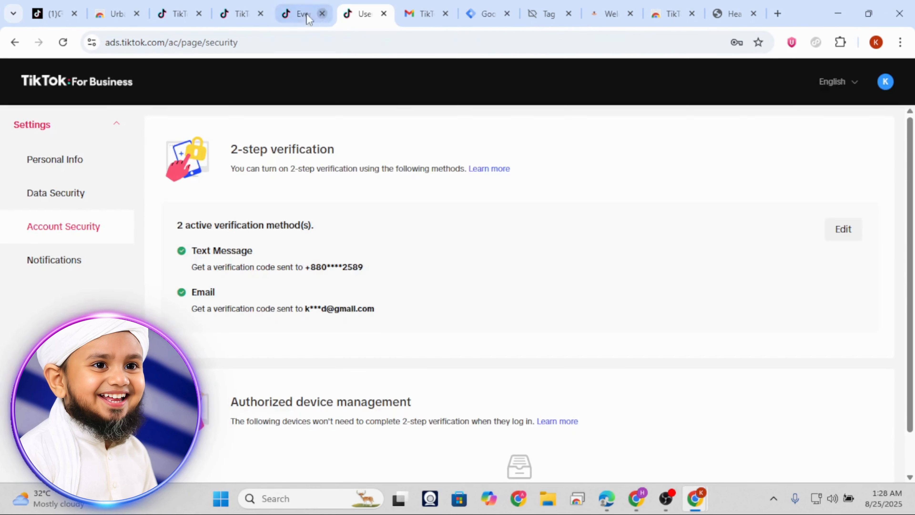
left_click(293, 14)
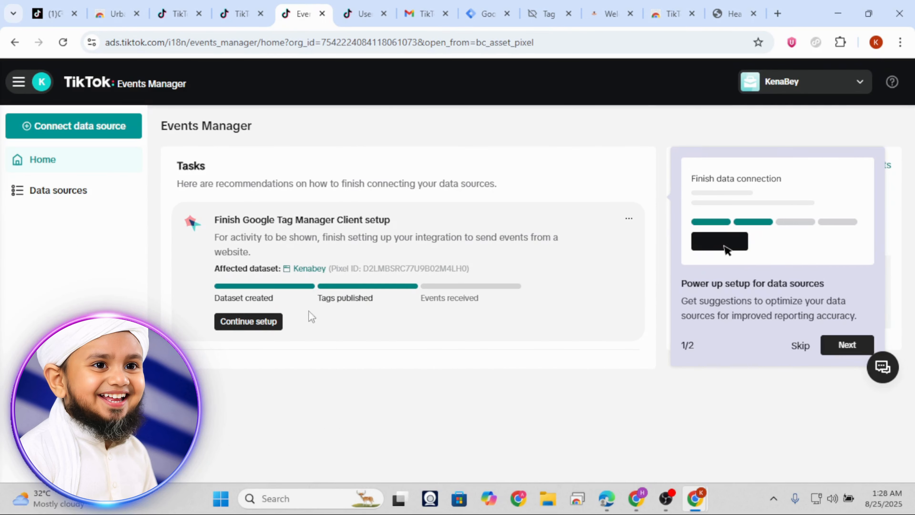
left_click(800, 345)
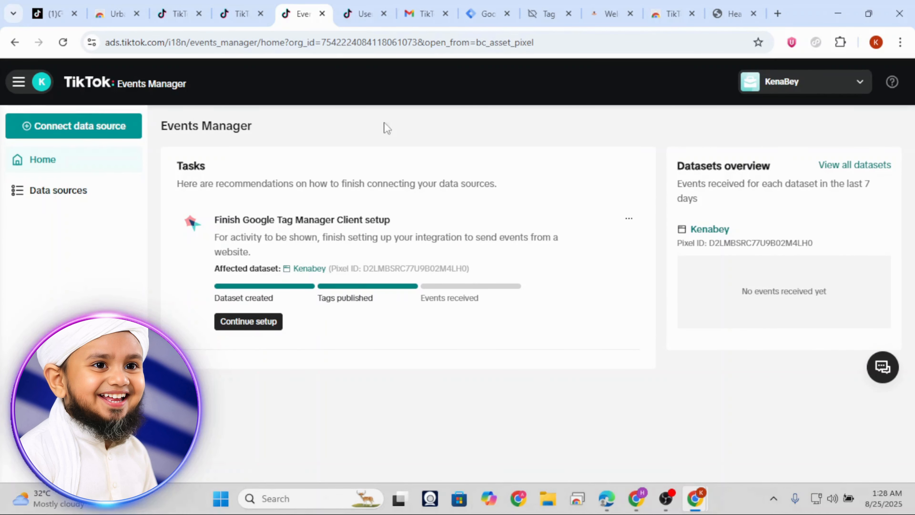
Step: Reload the pixel assets list in TikTok Business Center
left_click(240, 15)
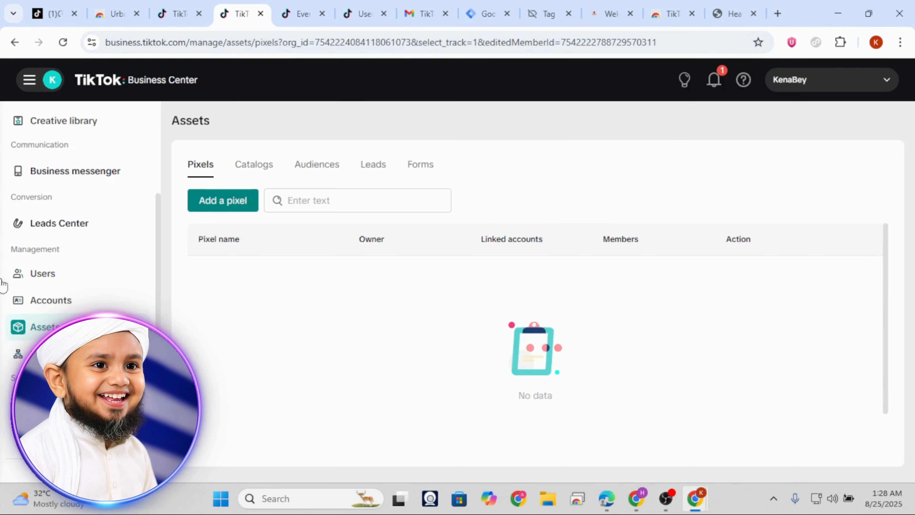
left_click(49, 89)
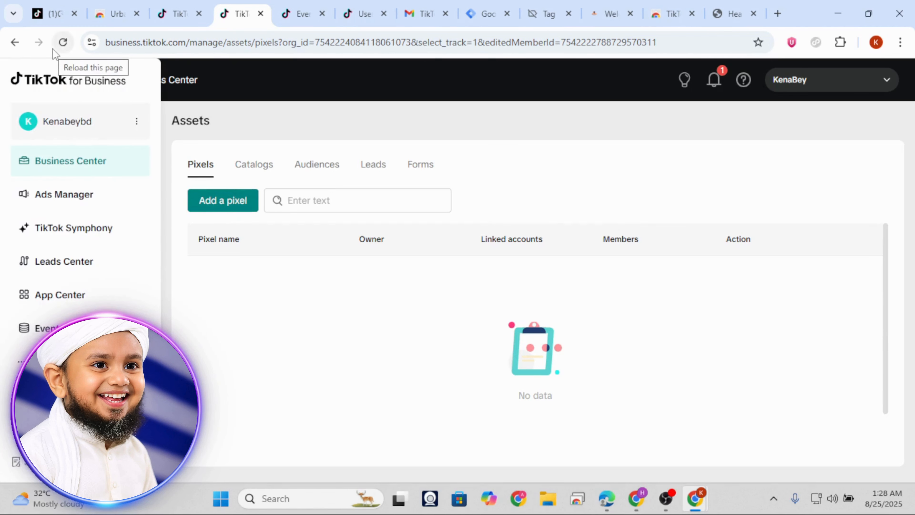
left_click(63, 42)
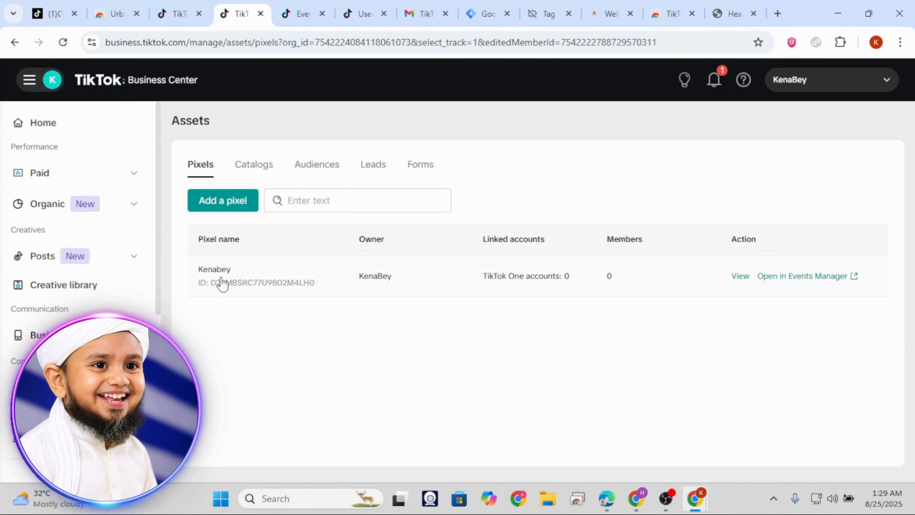
Step: Assign the Kenabey pixel to the KenaBey advertiser account as an asset and check the account's linked assets
scroll(72, 252, "down", 5)
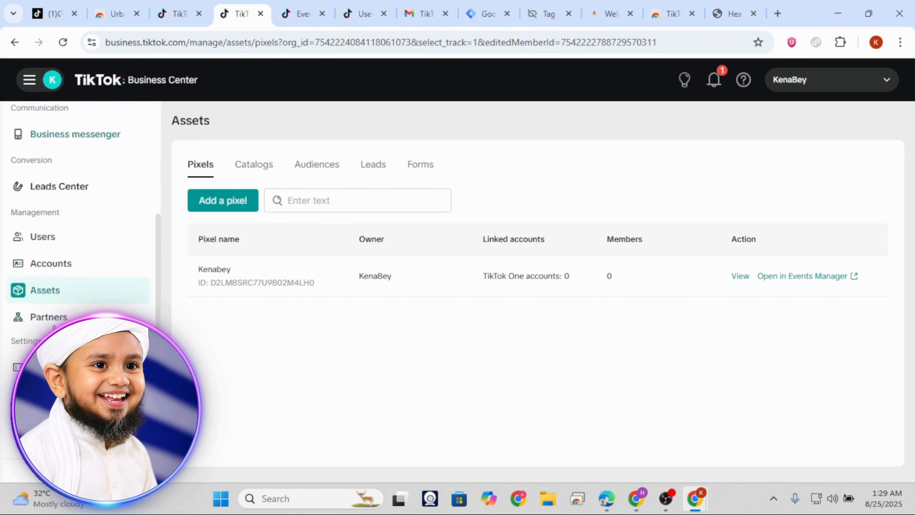
left_click(53, 264)
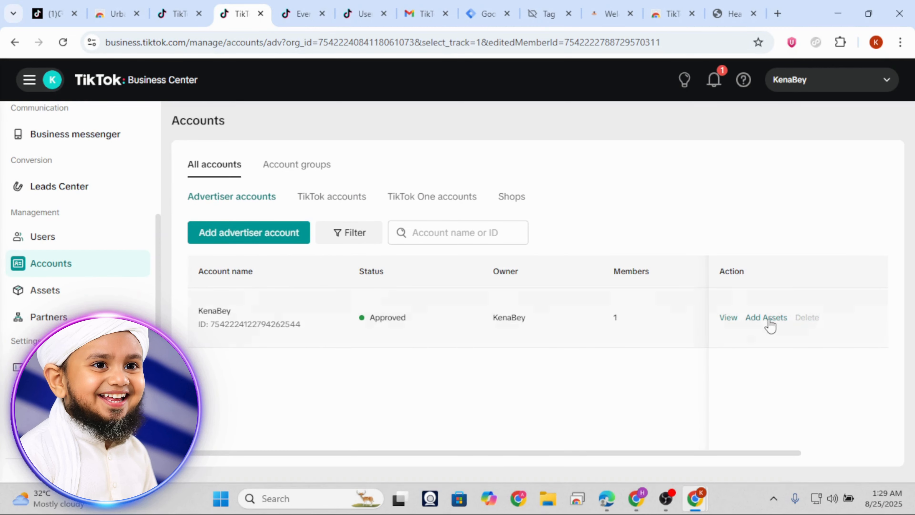
left_click(768, 319)
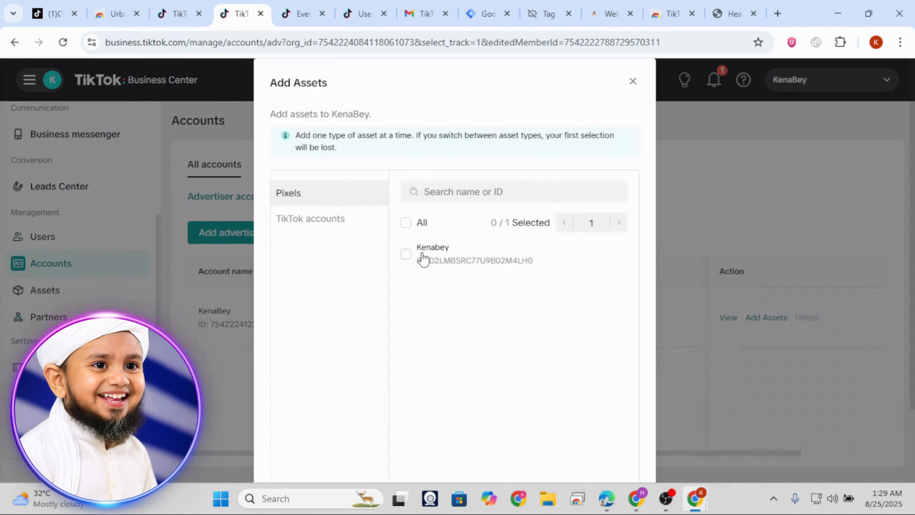
left_click(406, 254)
scroll(423, 275, "down", 3)
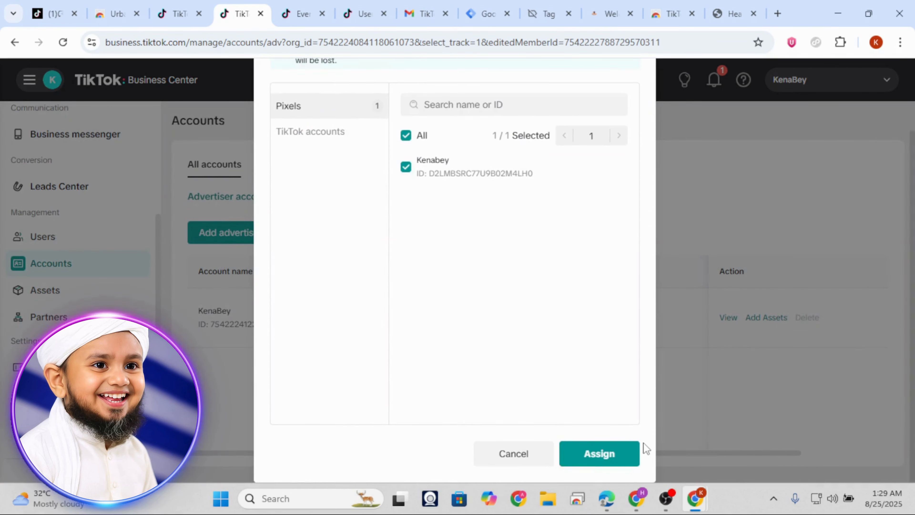
left_click(607, 452)
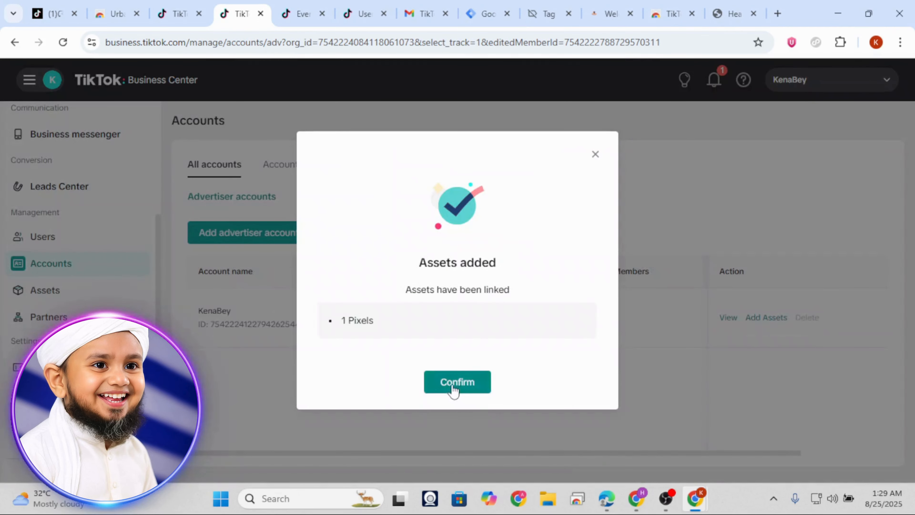
left_click(453, 388)
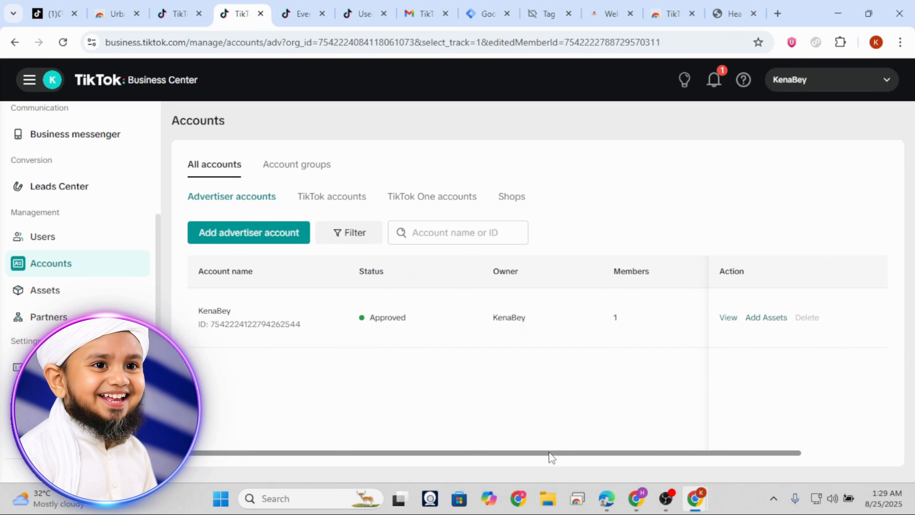
left_click_drag(551, 455, 725, 453)
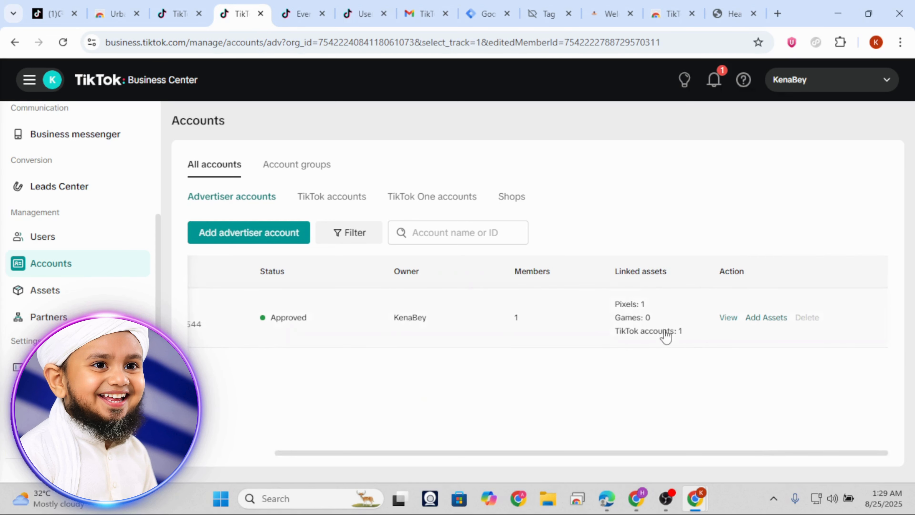